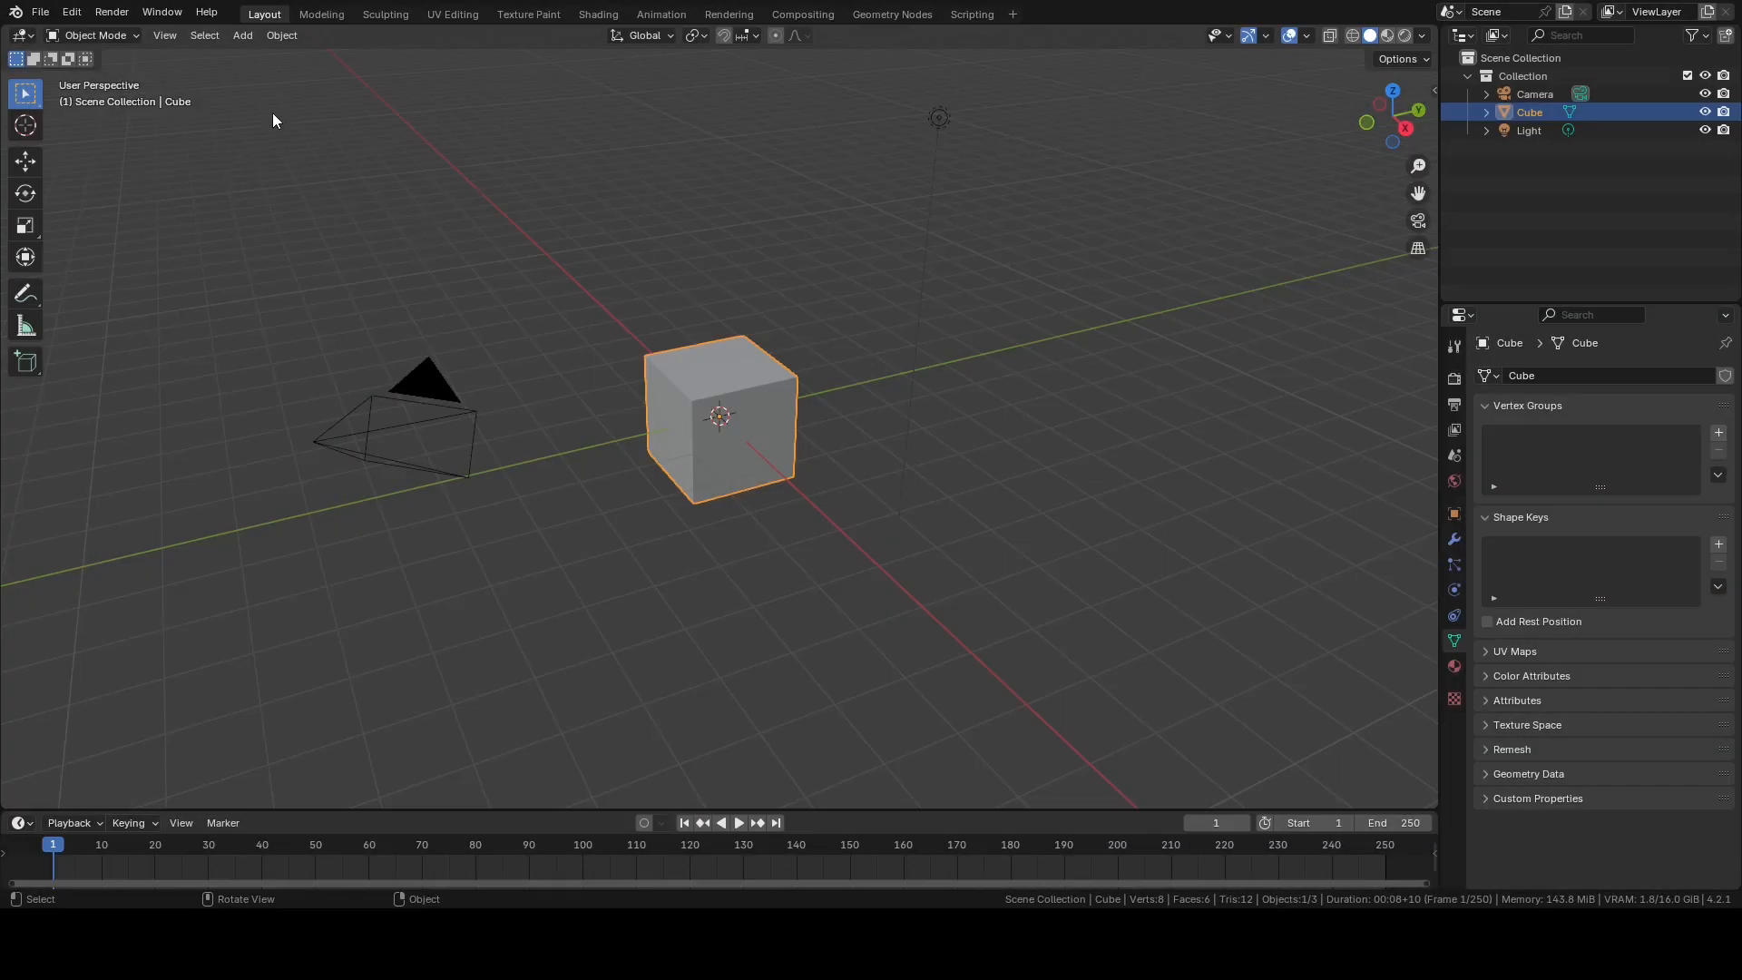
Step: Delete all the default scene objects and add a Monkey mesh at the world origin
drag(248, 87, 1119, 666)
key(Delete)
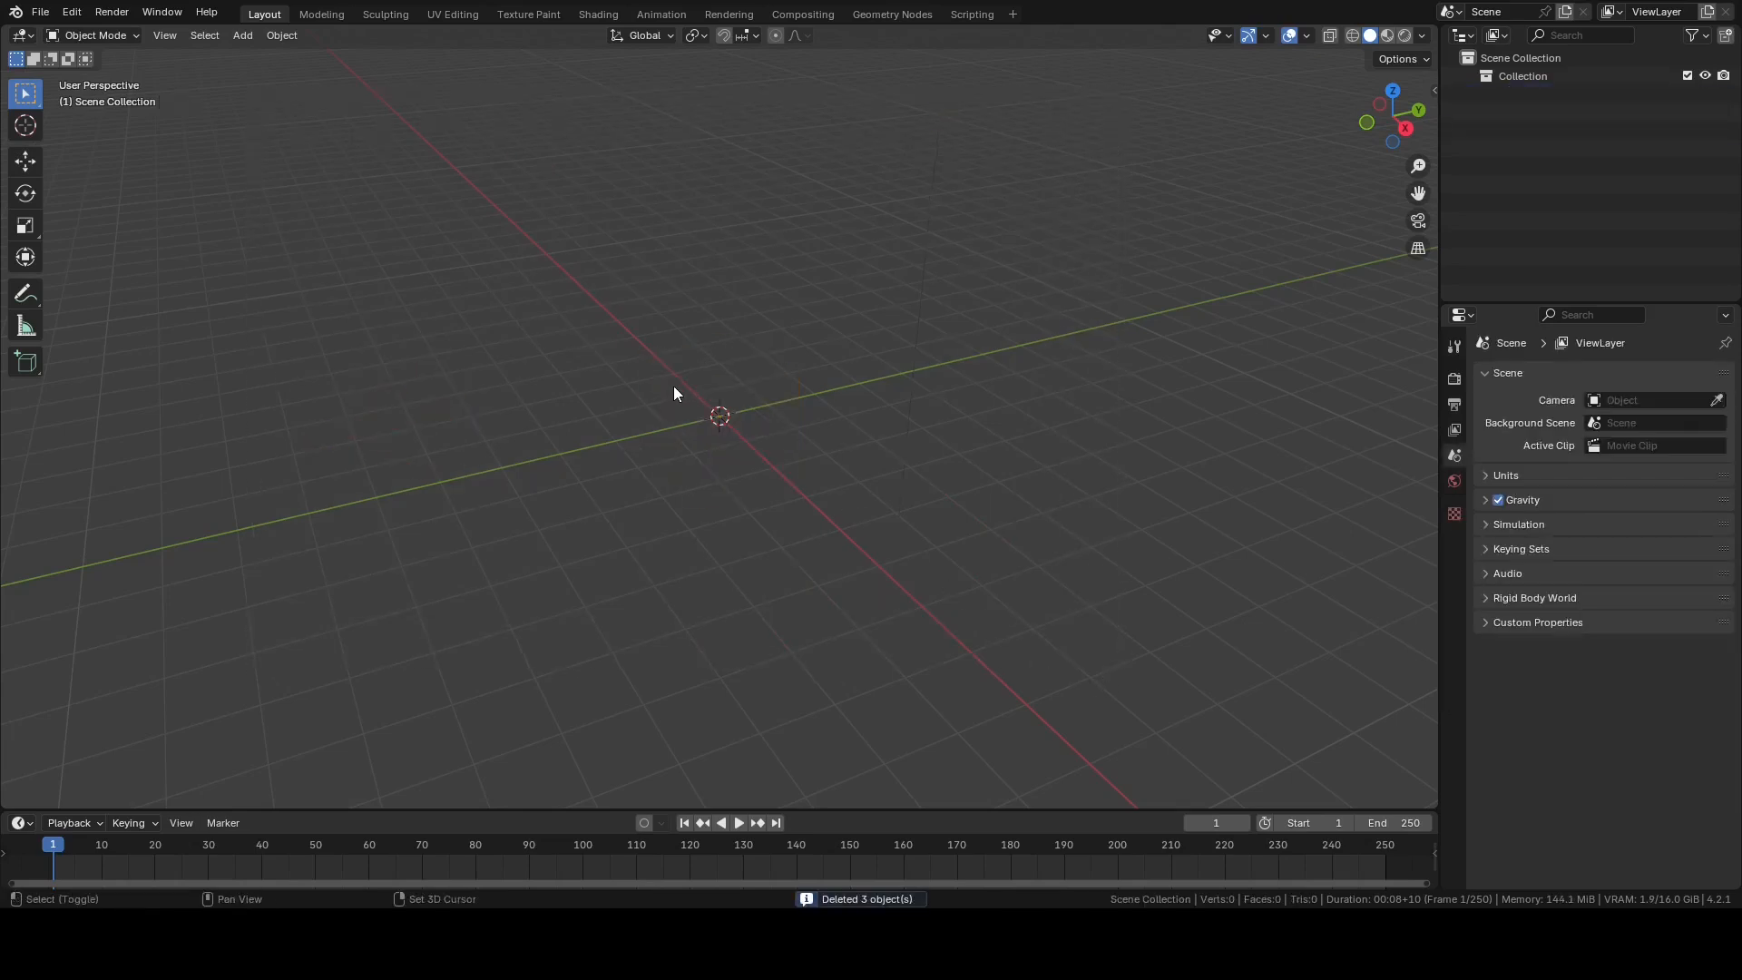
key(shift+a)
click(626, 387)
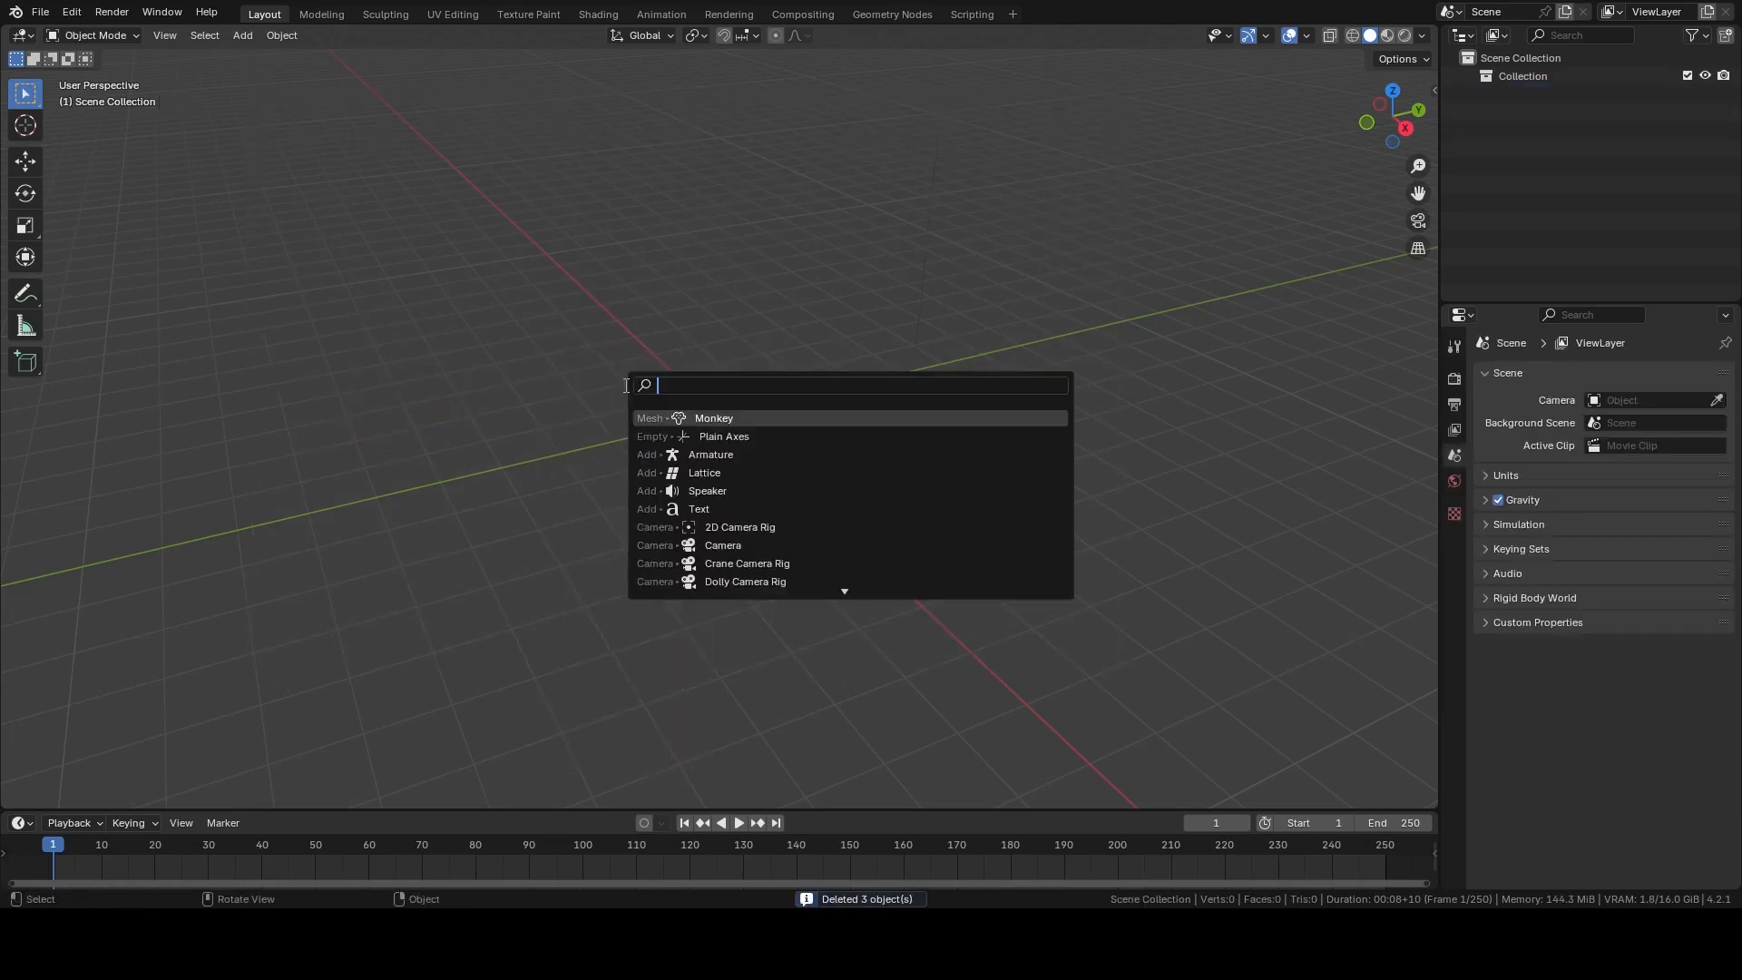
text(mon)
key(Return)
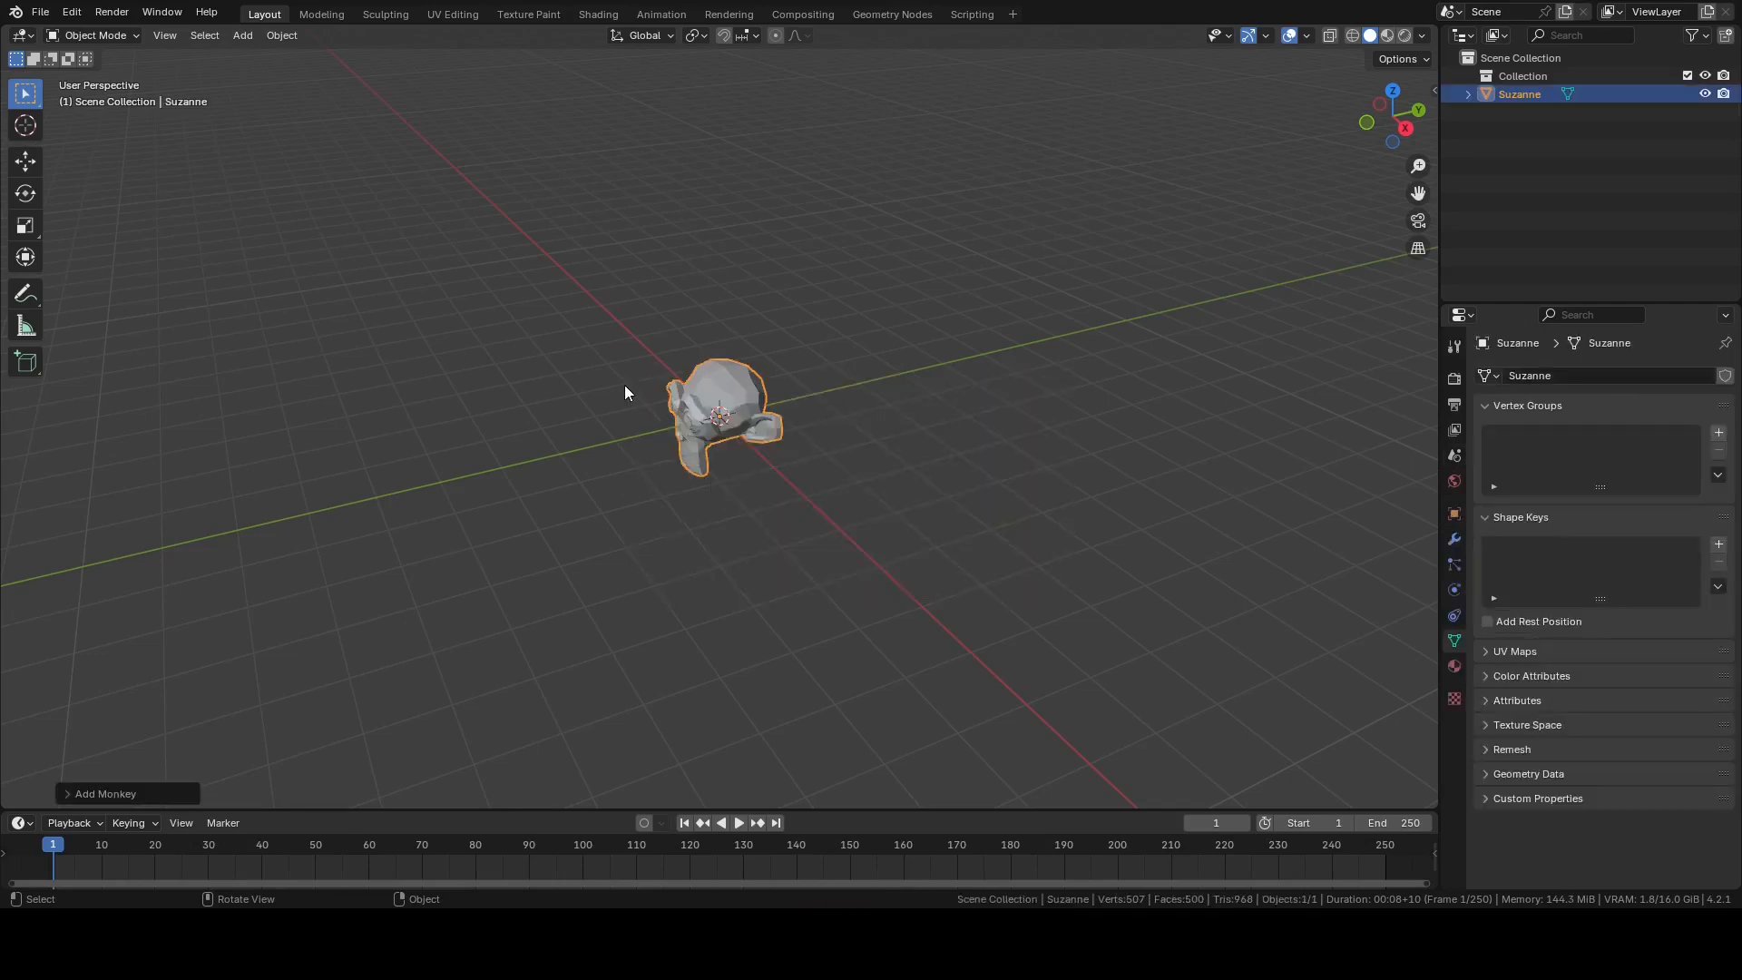
Step: Switch to the Geometry Nodes workspace and create a new geometry node tree on the monkey
middle_drag(768, 512, 1101, 315)
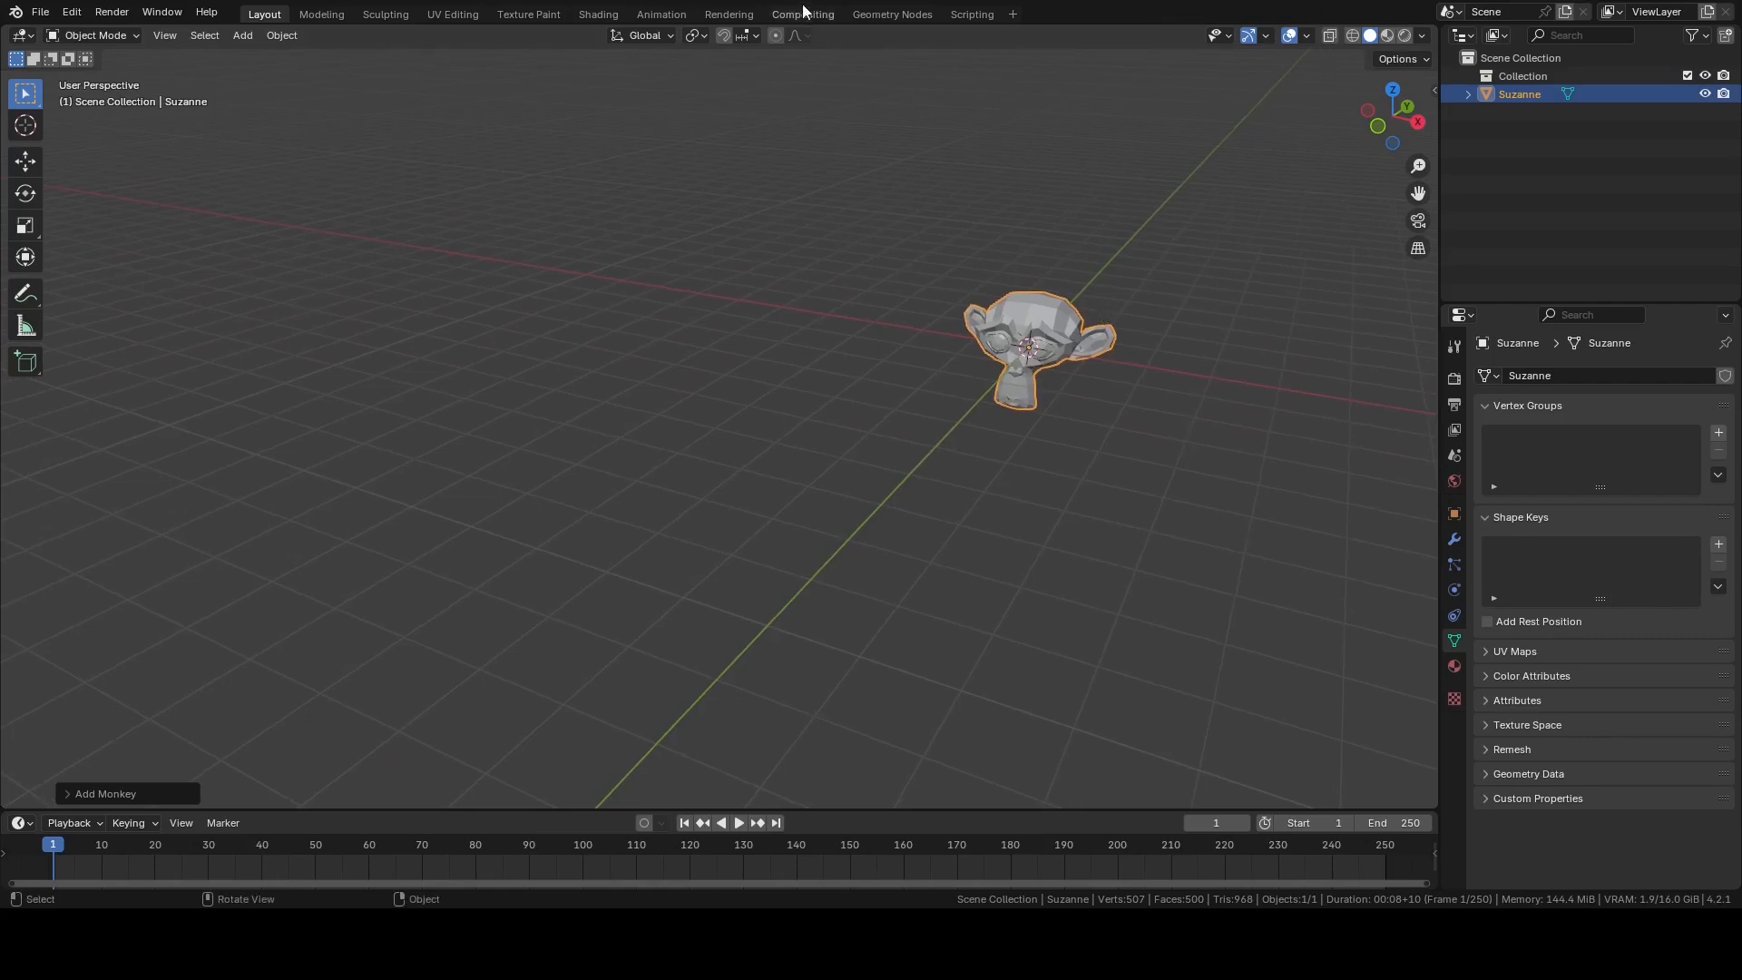
click(890, 12)
scroll(1135, 383, up, 10)
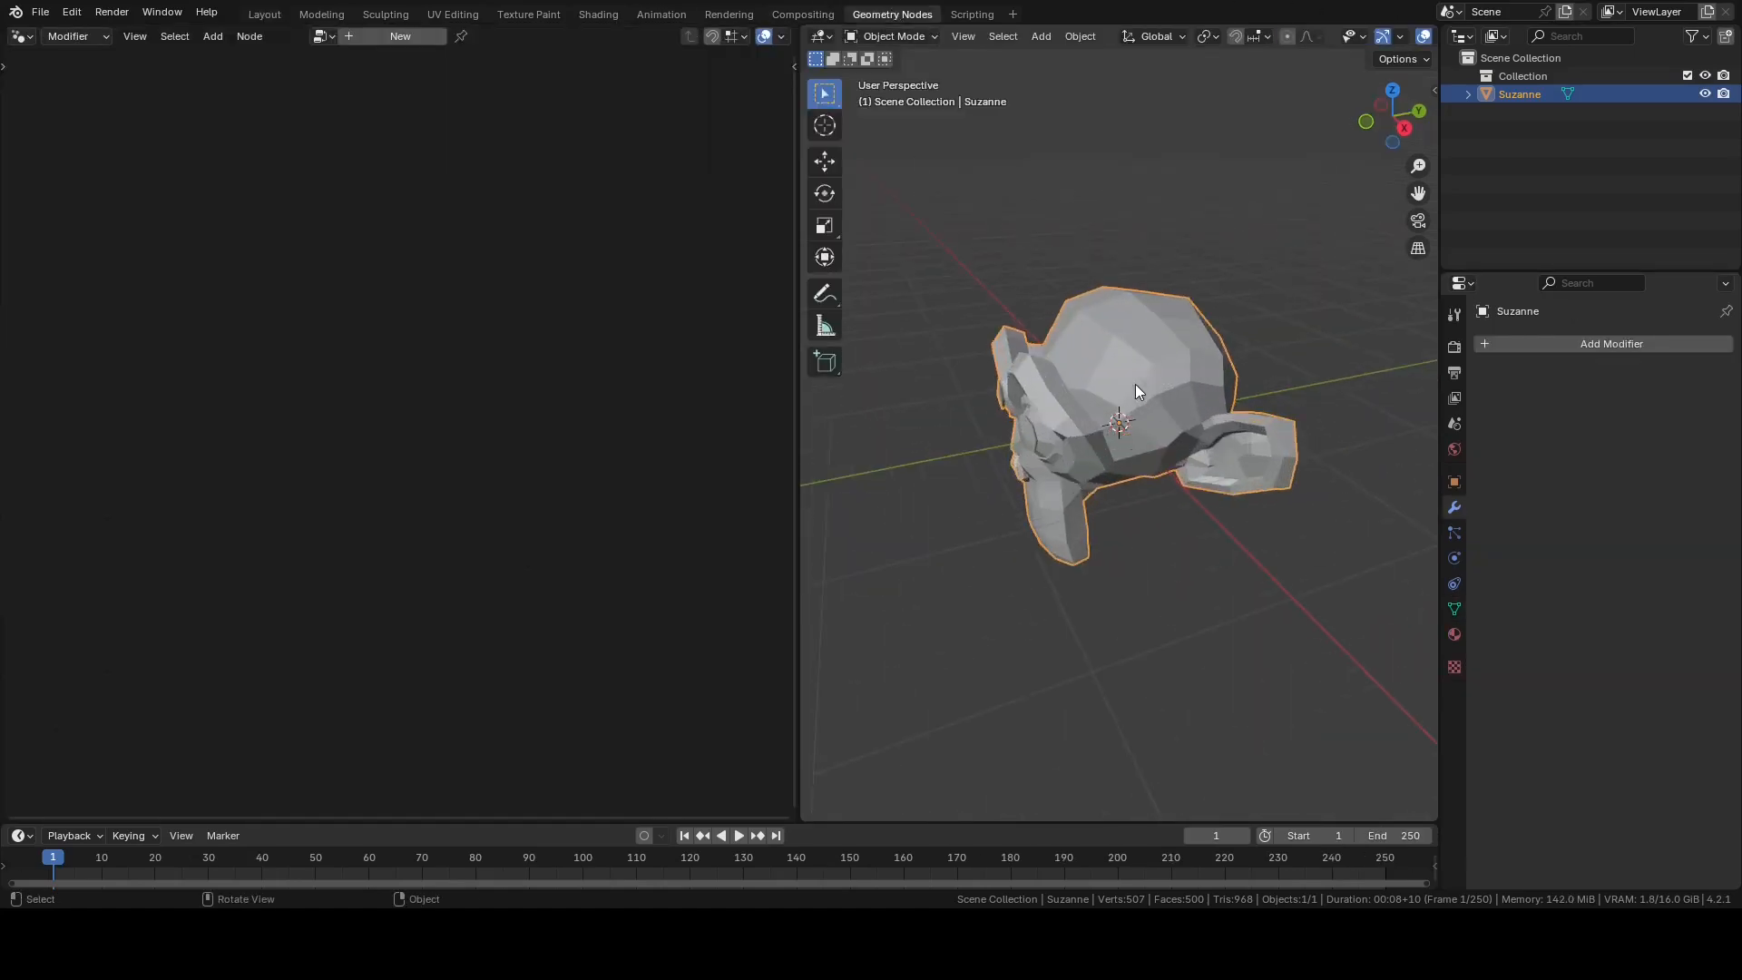
middle_drag(1132, 401, 1234, 406)
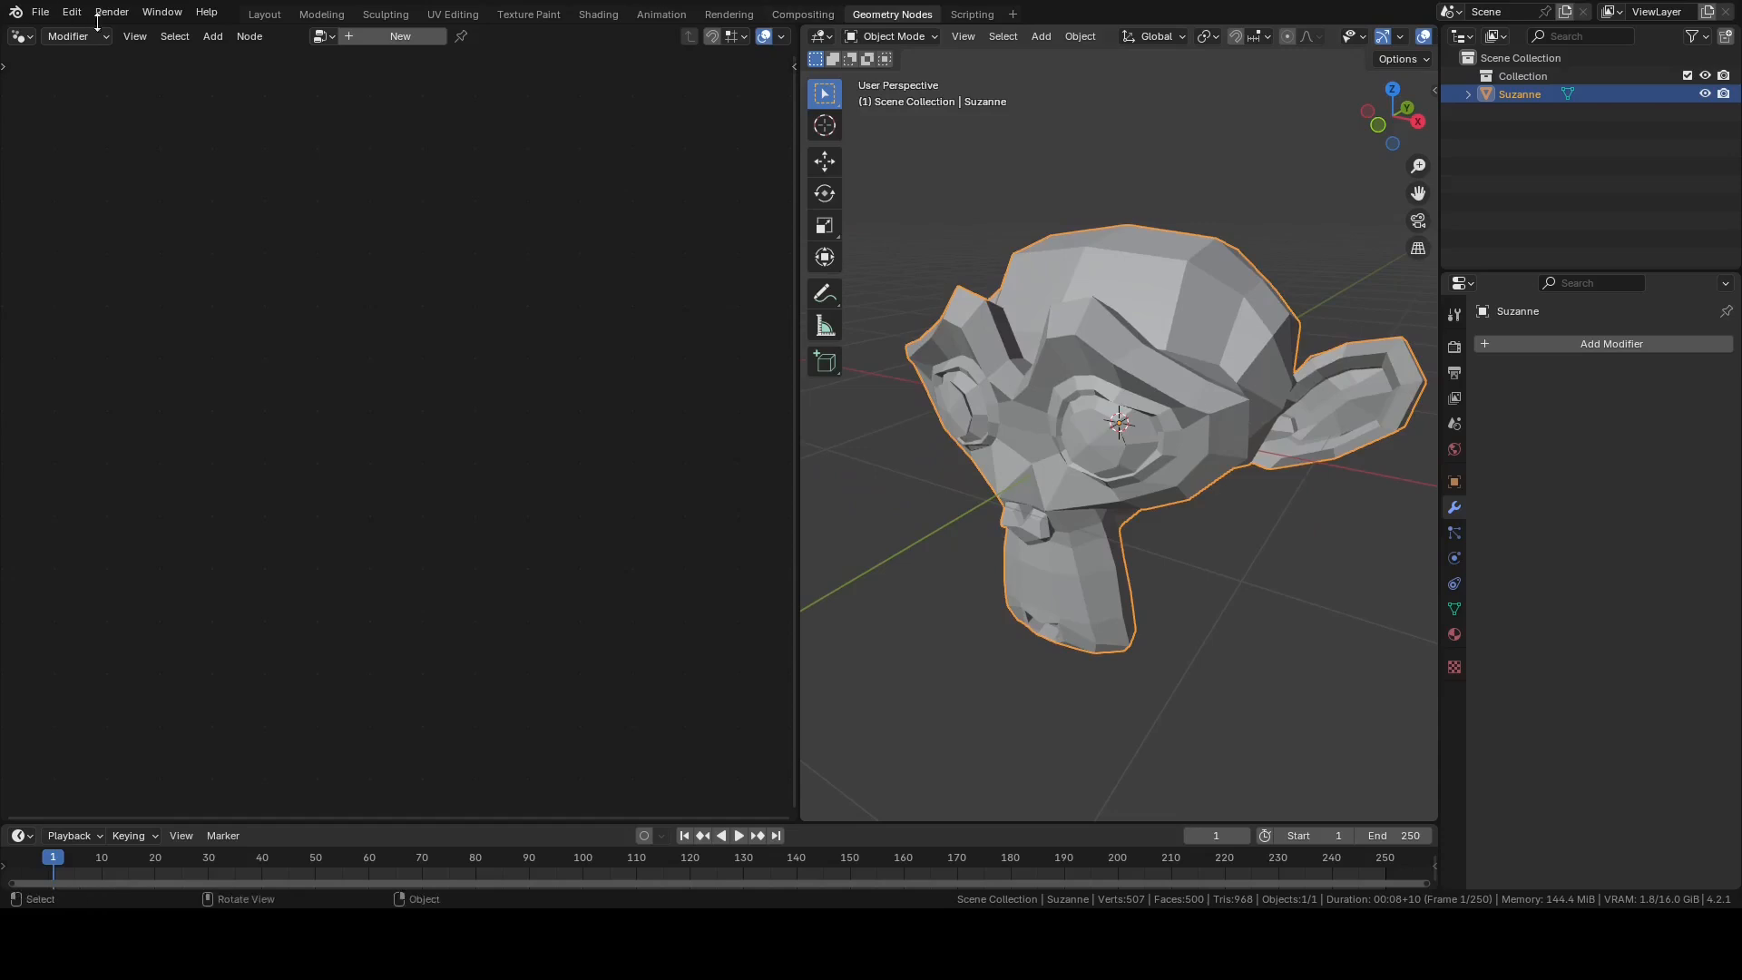
click(403, 36)
scroll(424, 281, up, 4)
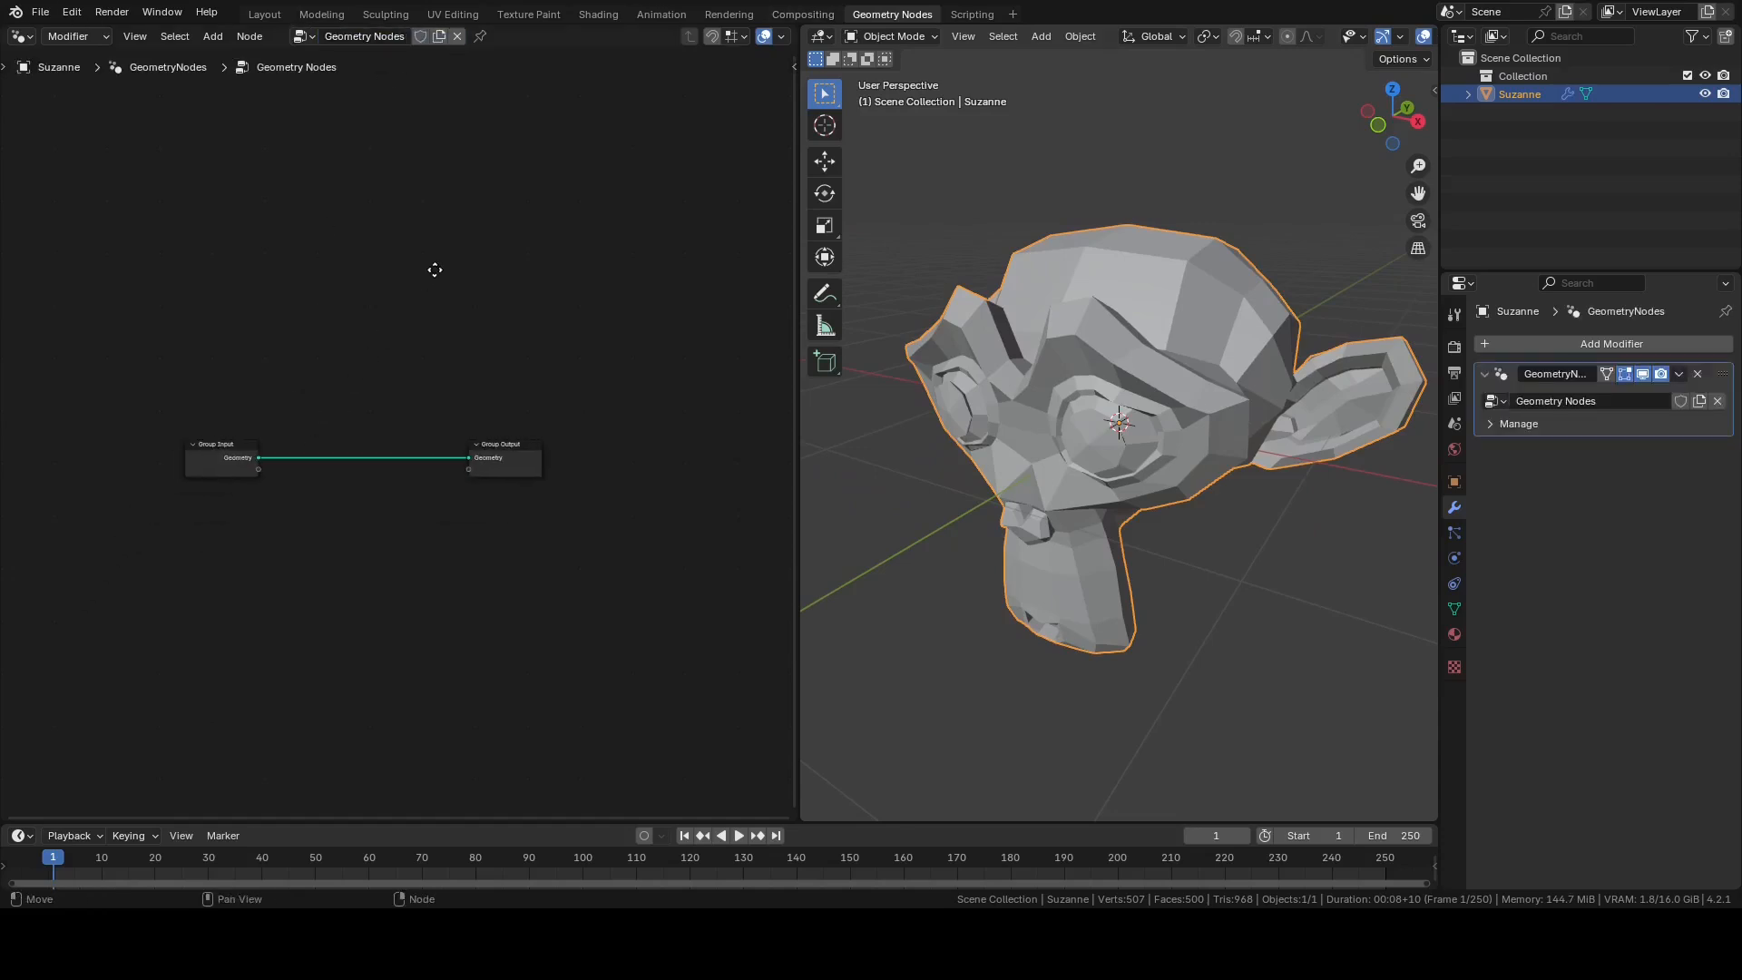
middle_drag(370, 507, 426, 425)
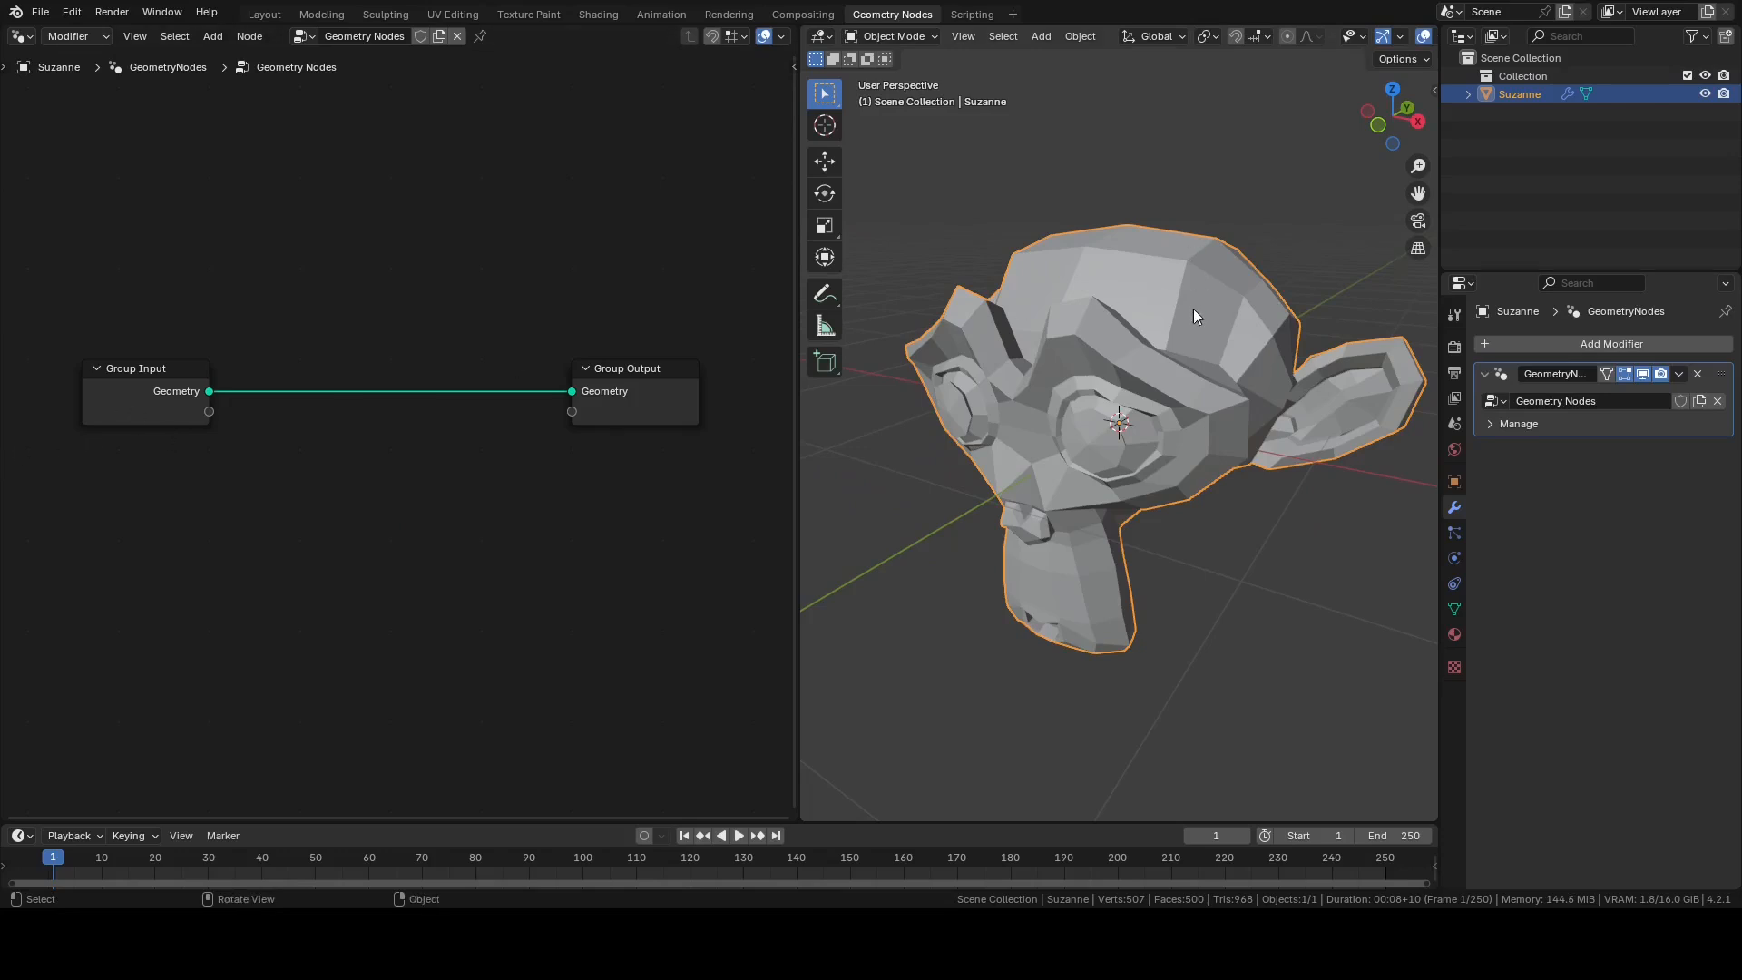
Step: Move the Group Input and Group Output nodes further apart to make room between them
drag(135, 364, 102, 360)
drag(613, 368, 690, 365)
drag(116, 367, 101, 363)
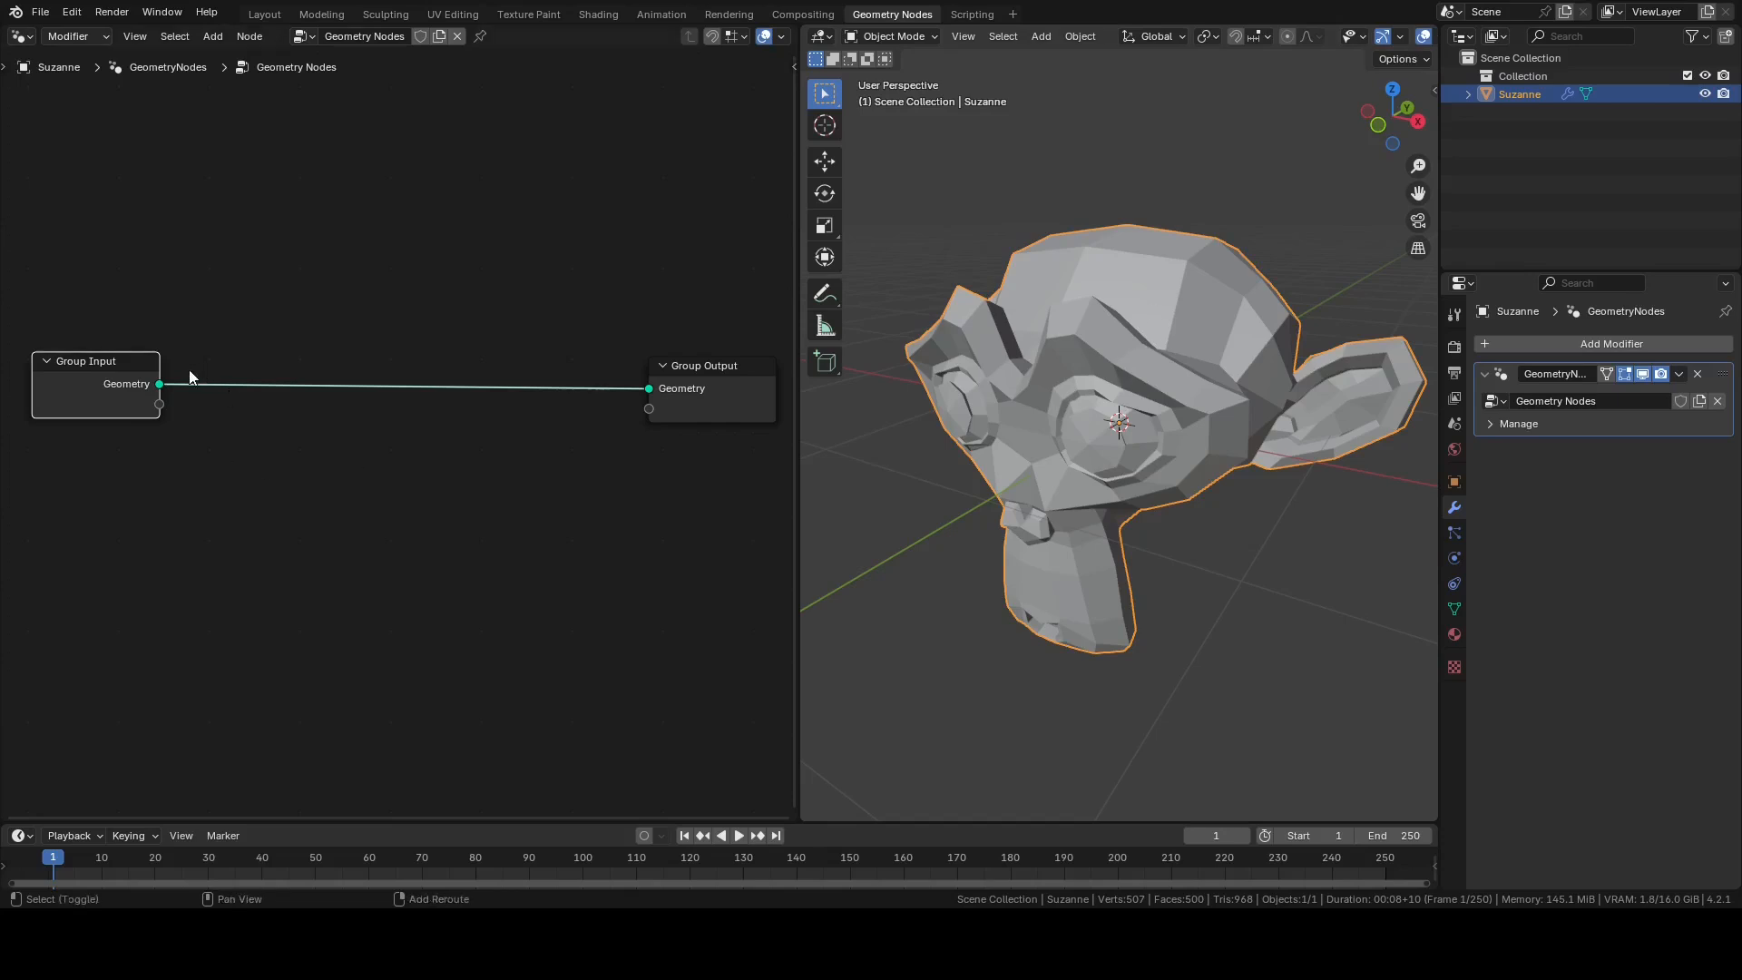
key(shift+a)
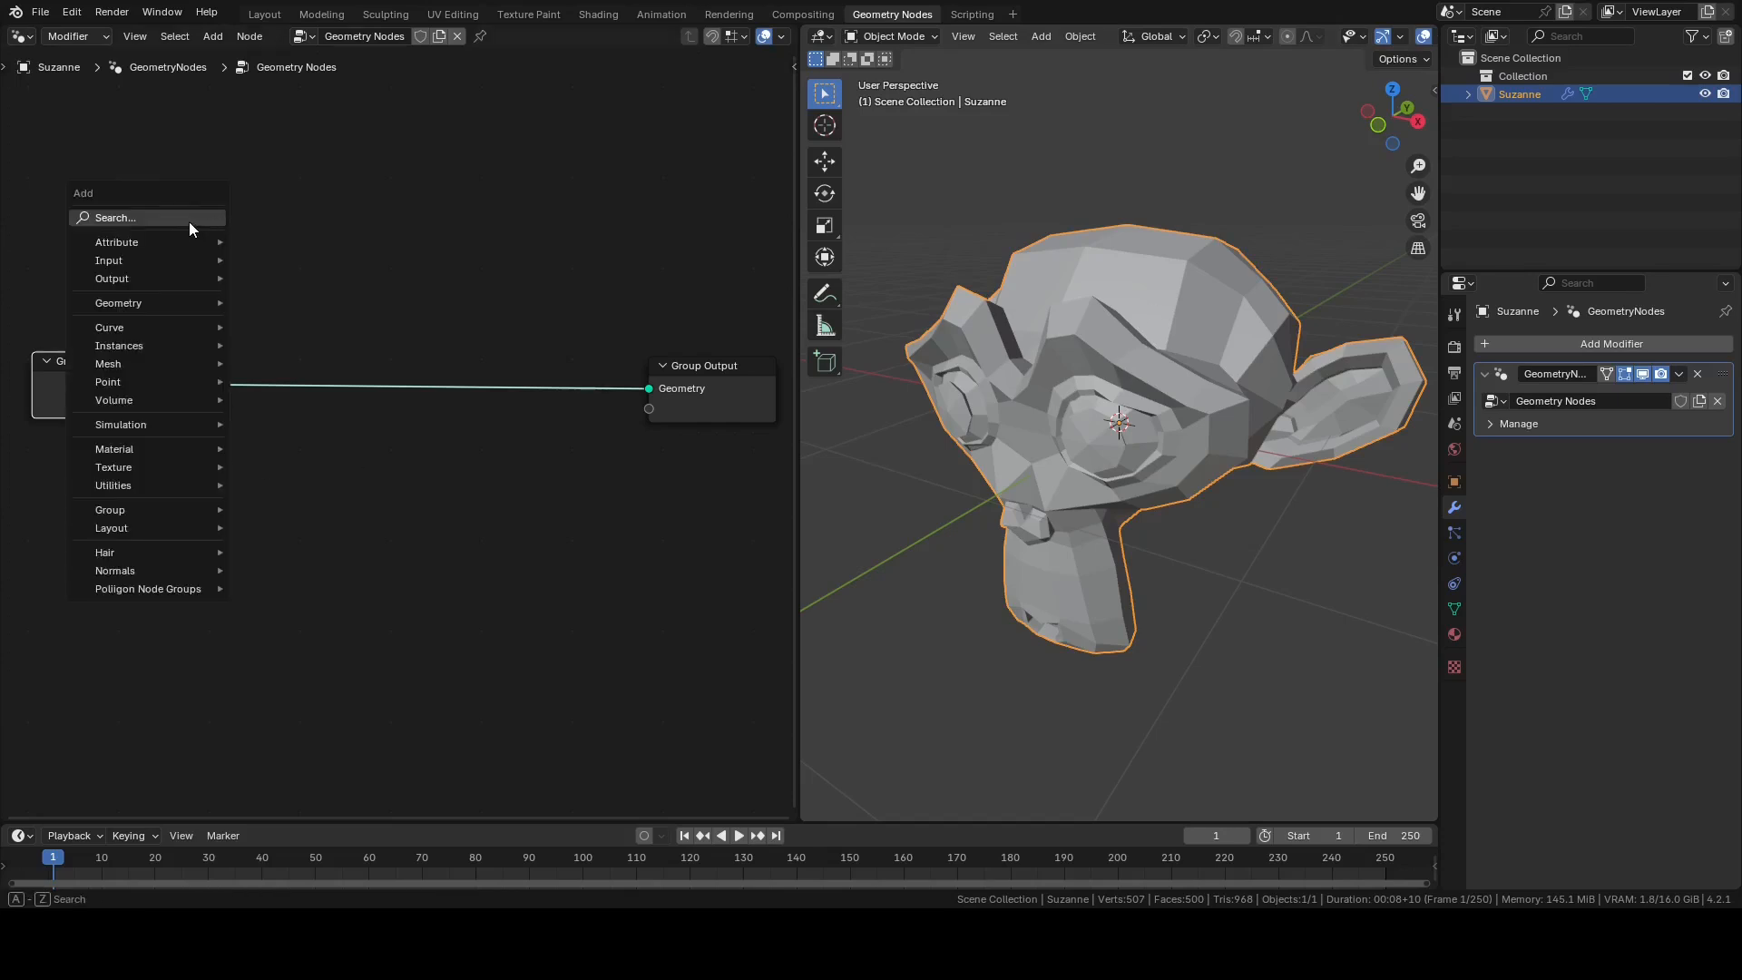
middle_drag(1188, 299, 1183, 341)
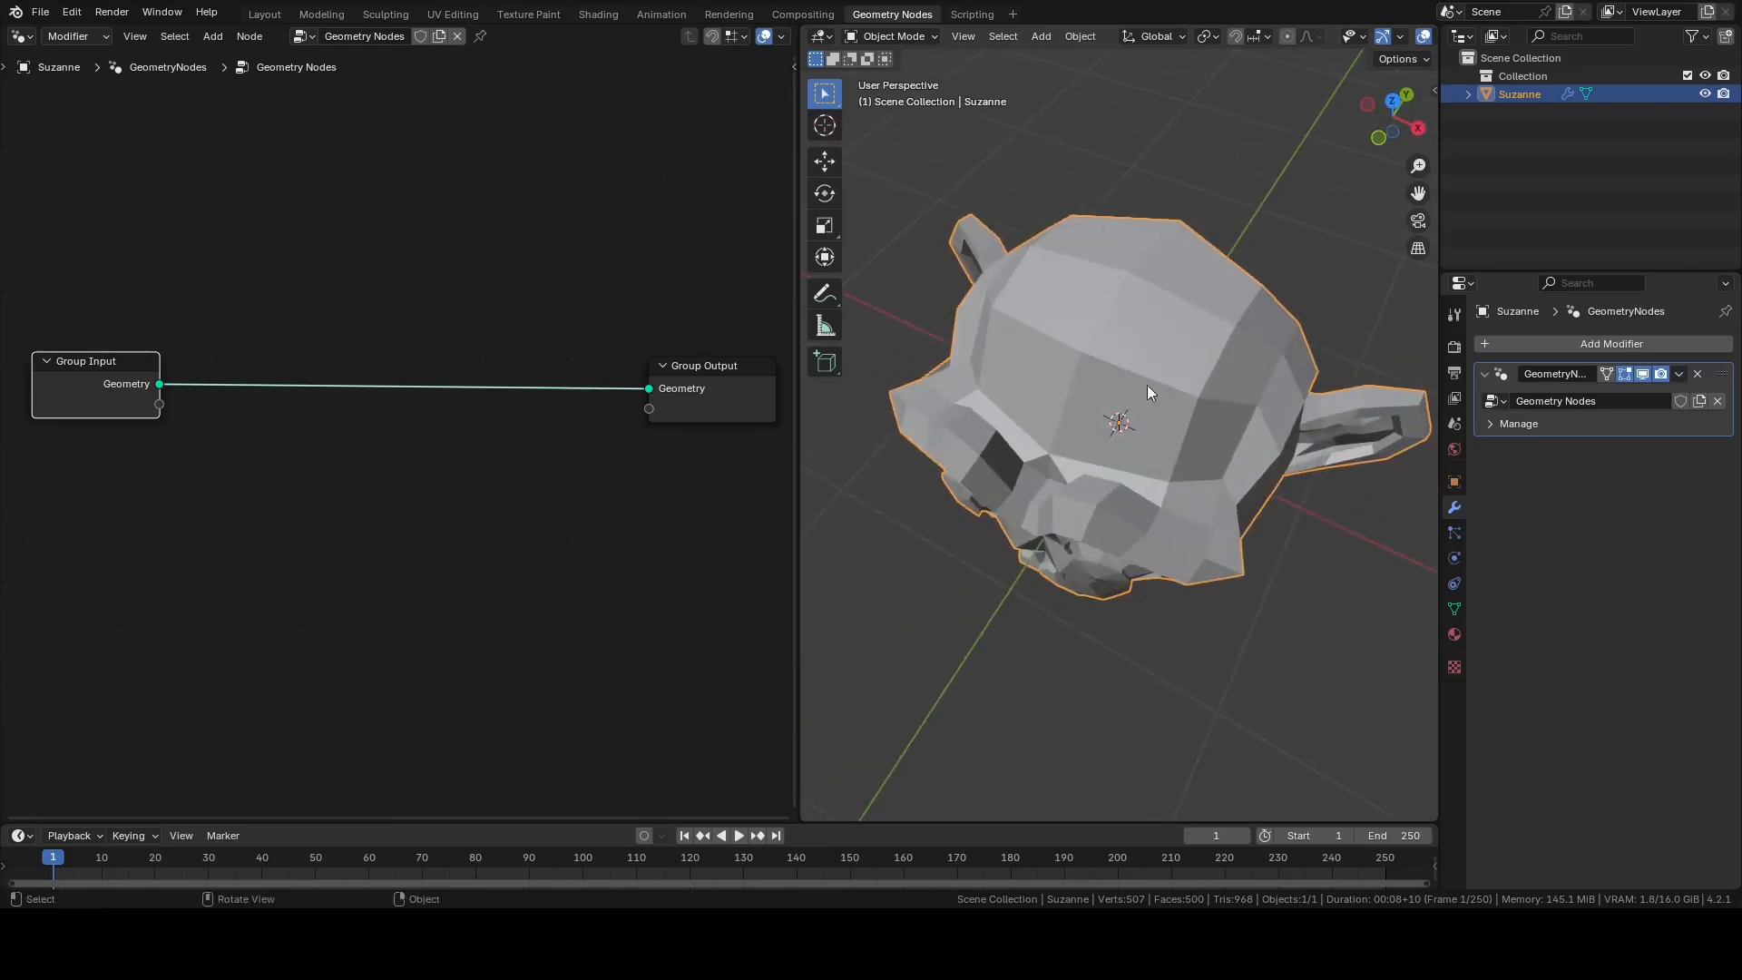
mouse_move(1172, 400)
middle_down()
mouse_move(1063, 293)
mouse_move(1164, 382)
middle_up()
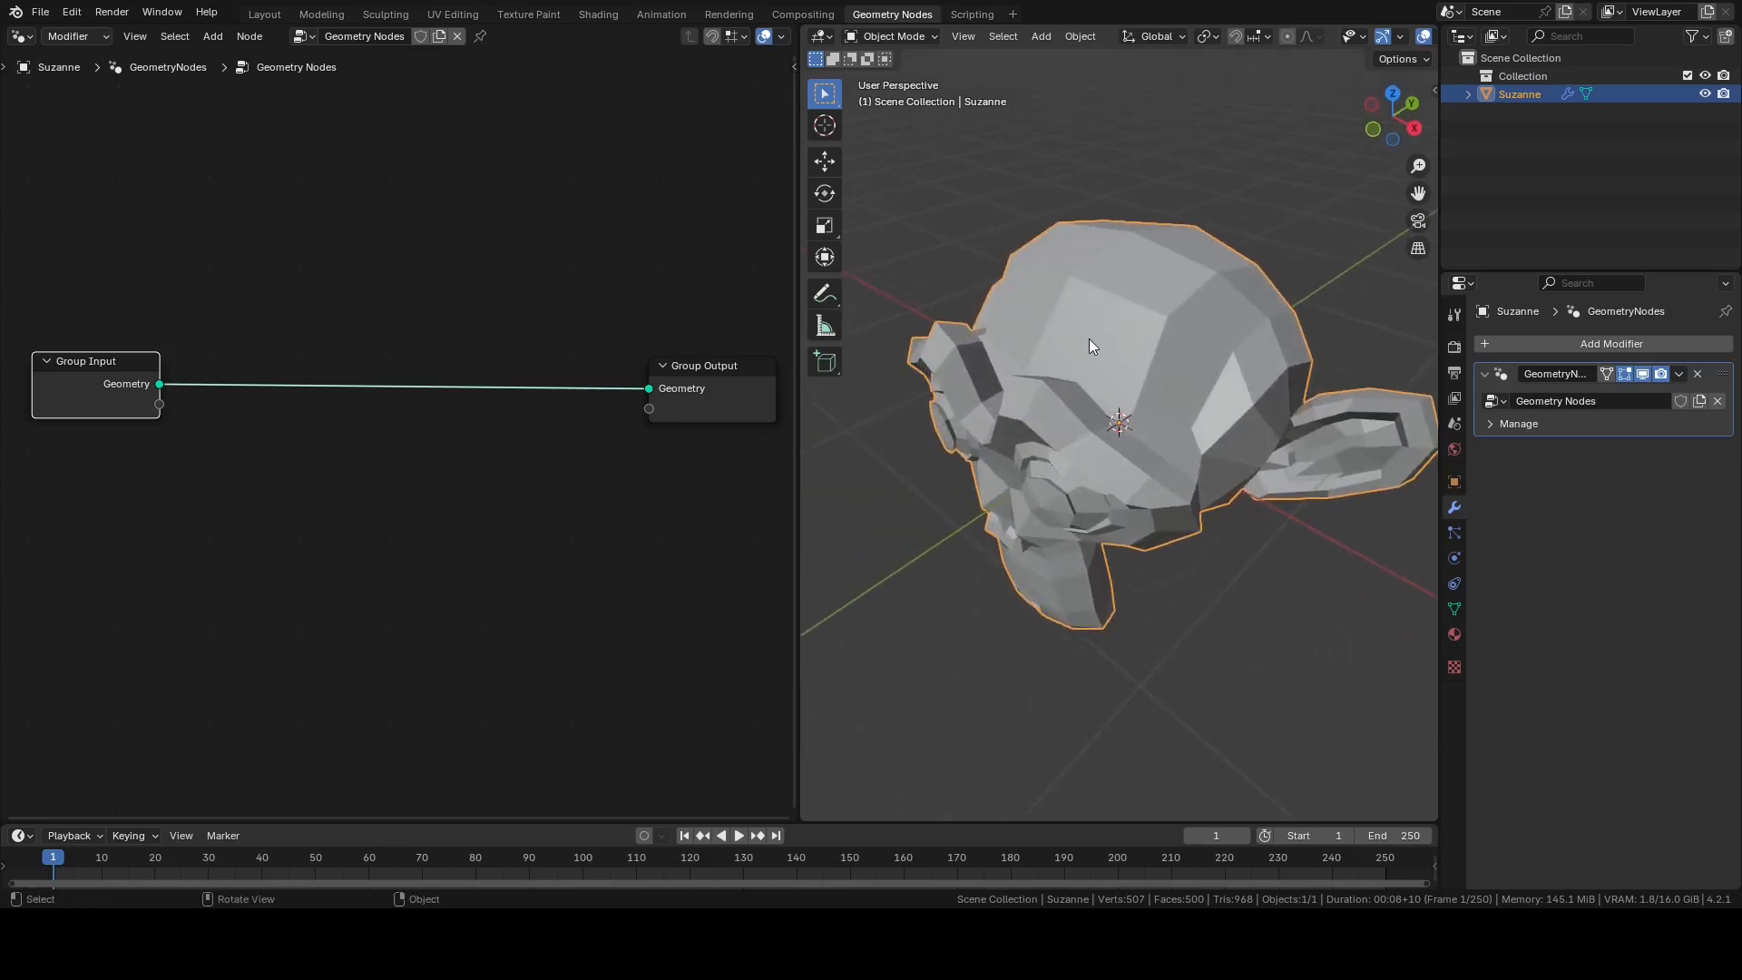
middle_drag(1043, 297, 1141, 285)
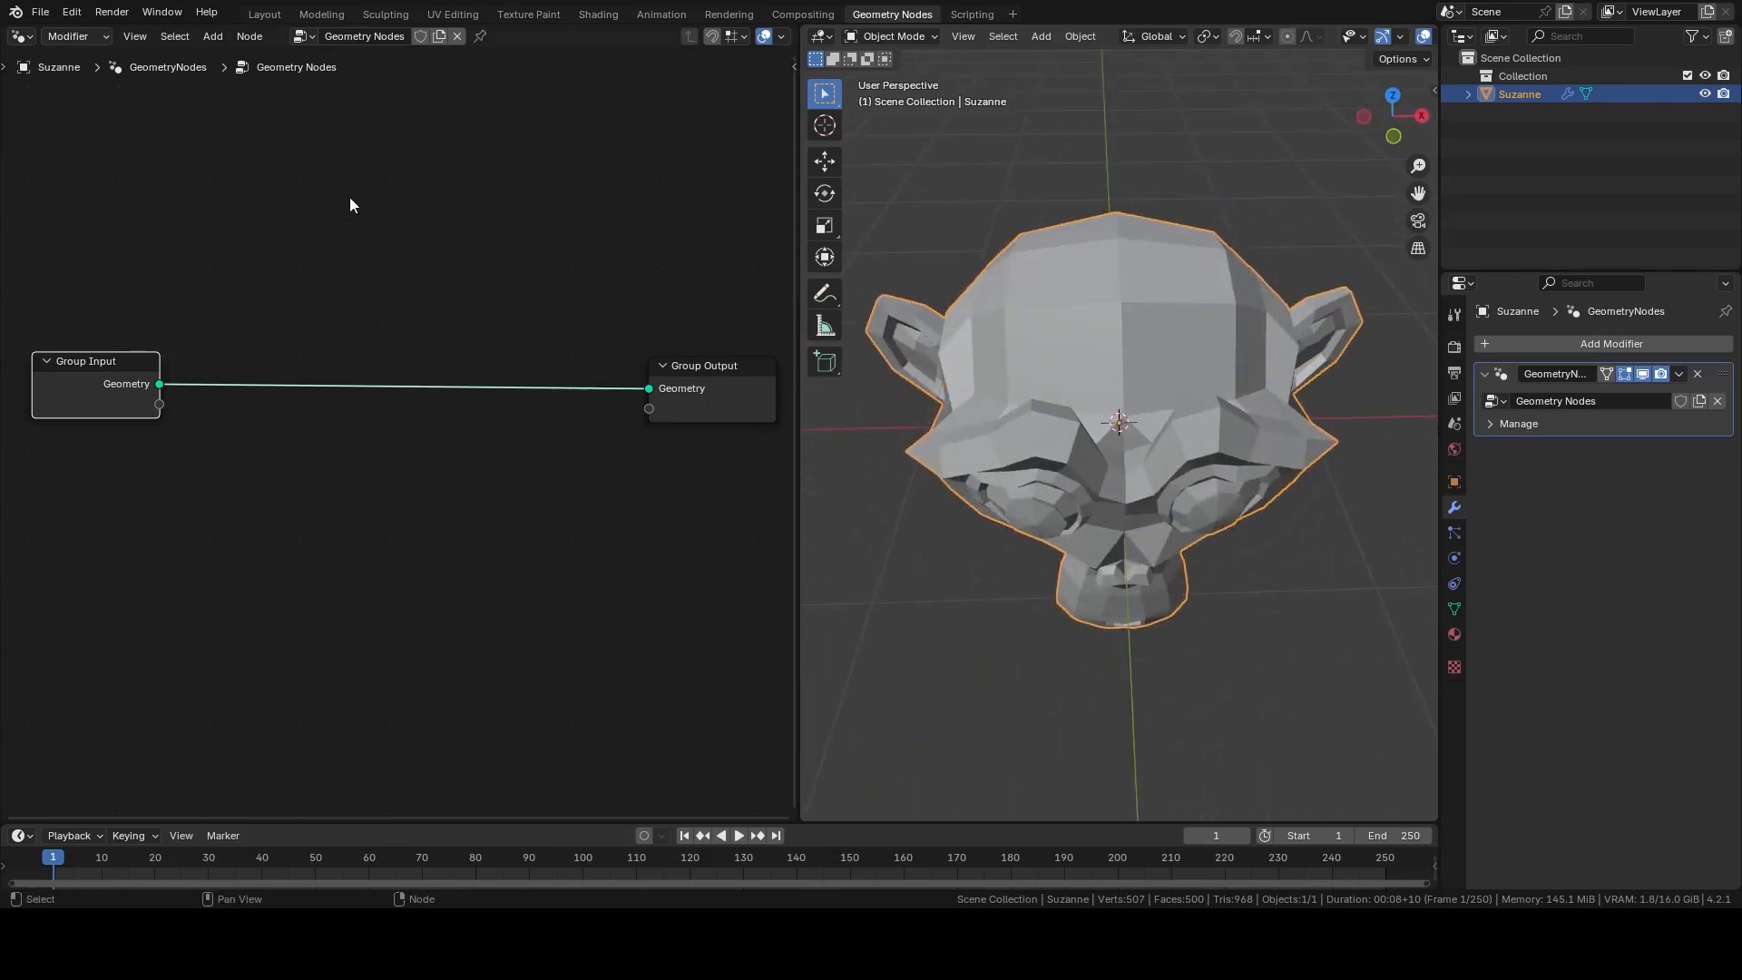
Step: Insert a Mesh to Points node on the link between Group Input and Group Output
key(shift+a)
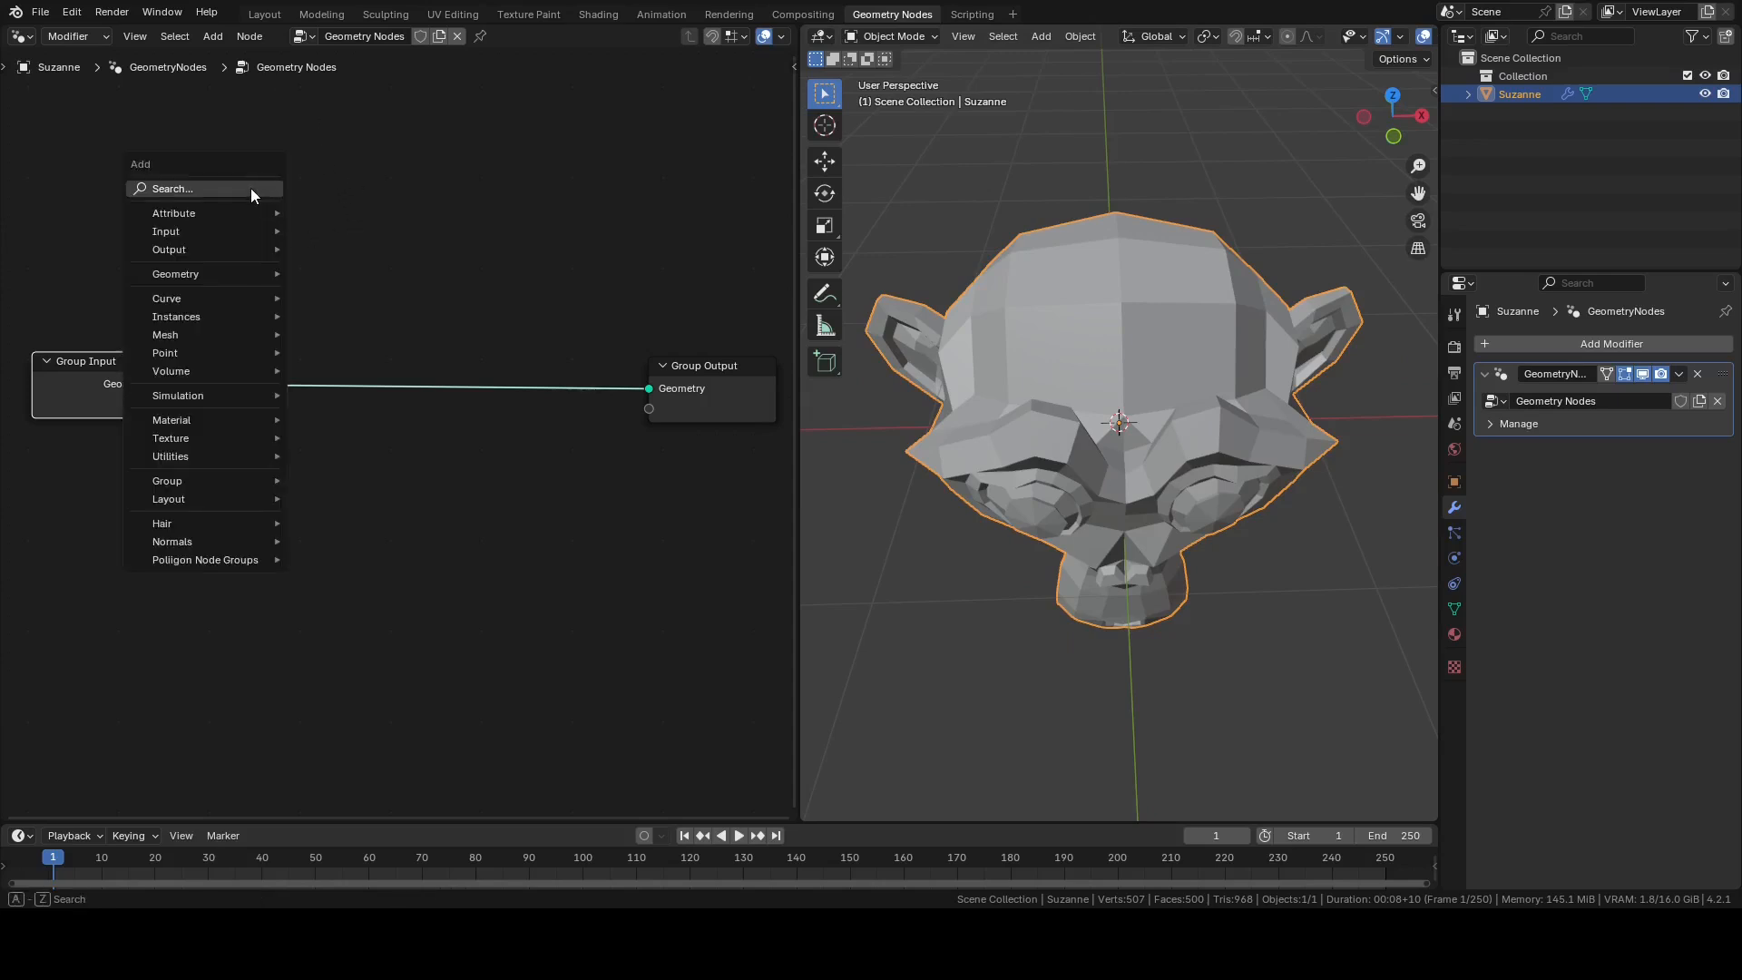
text(mesdh)
key(BackSpace)
key(BackSpace)
text(h to)
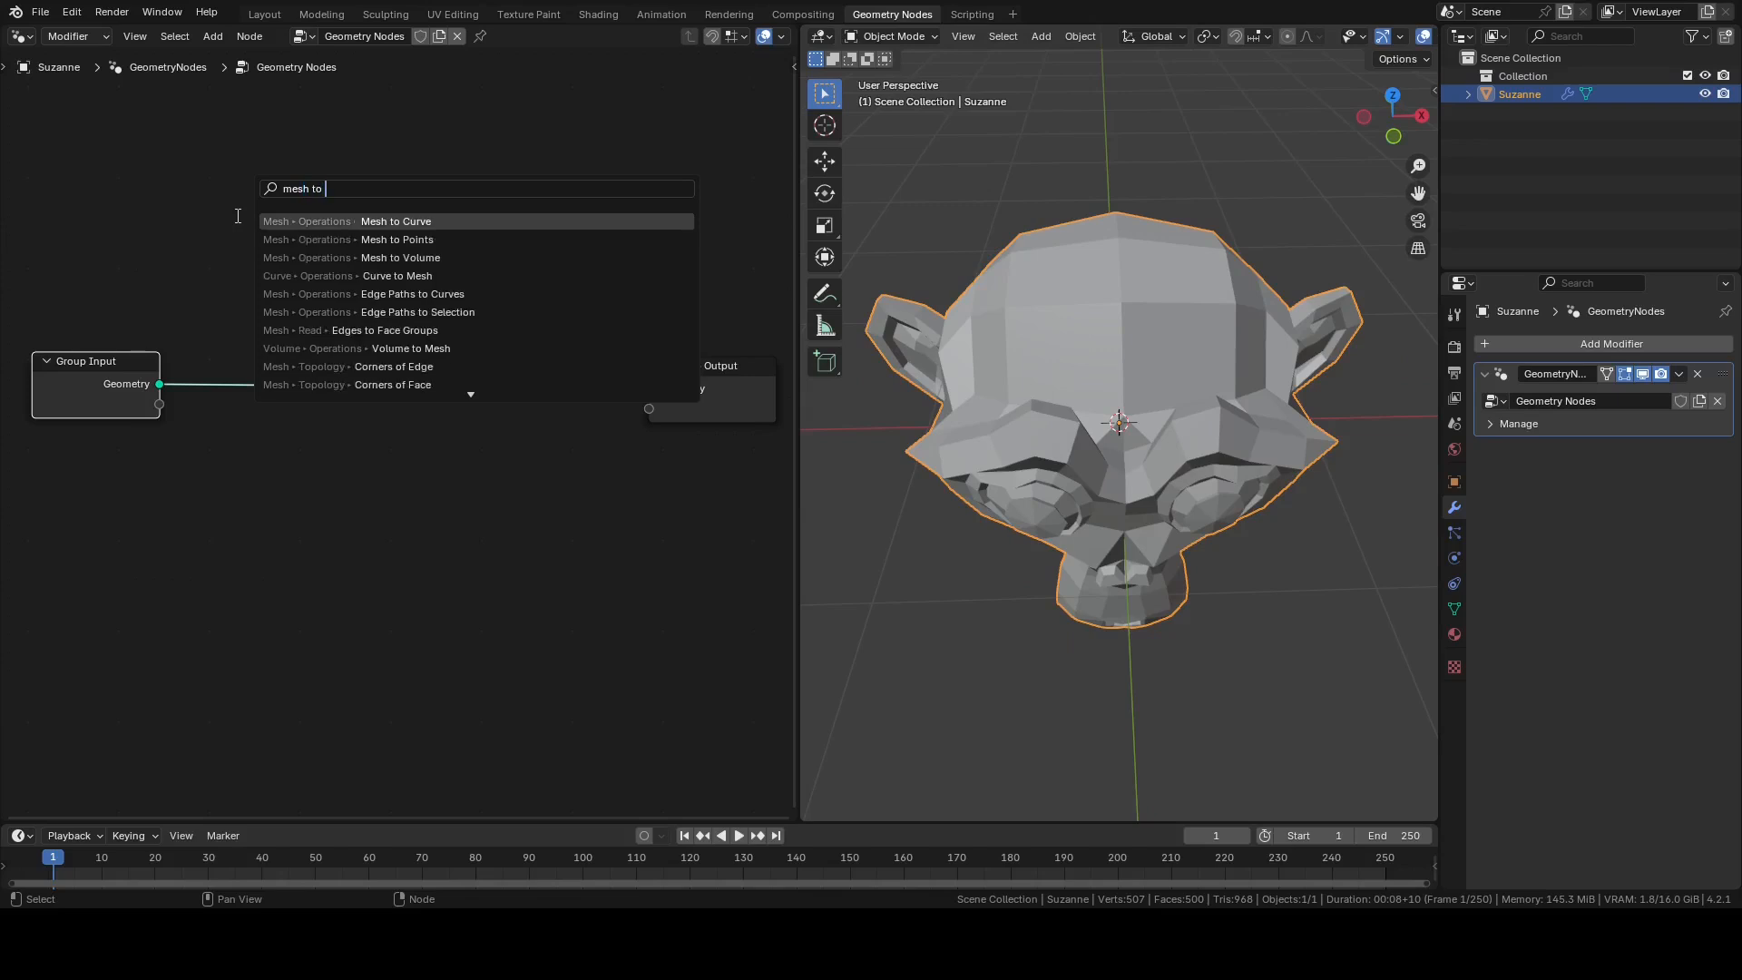
key(Down)
key(Return)
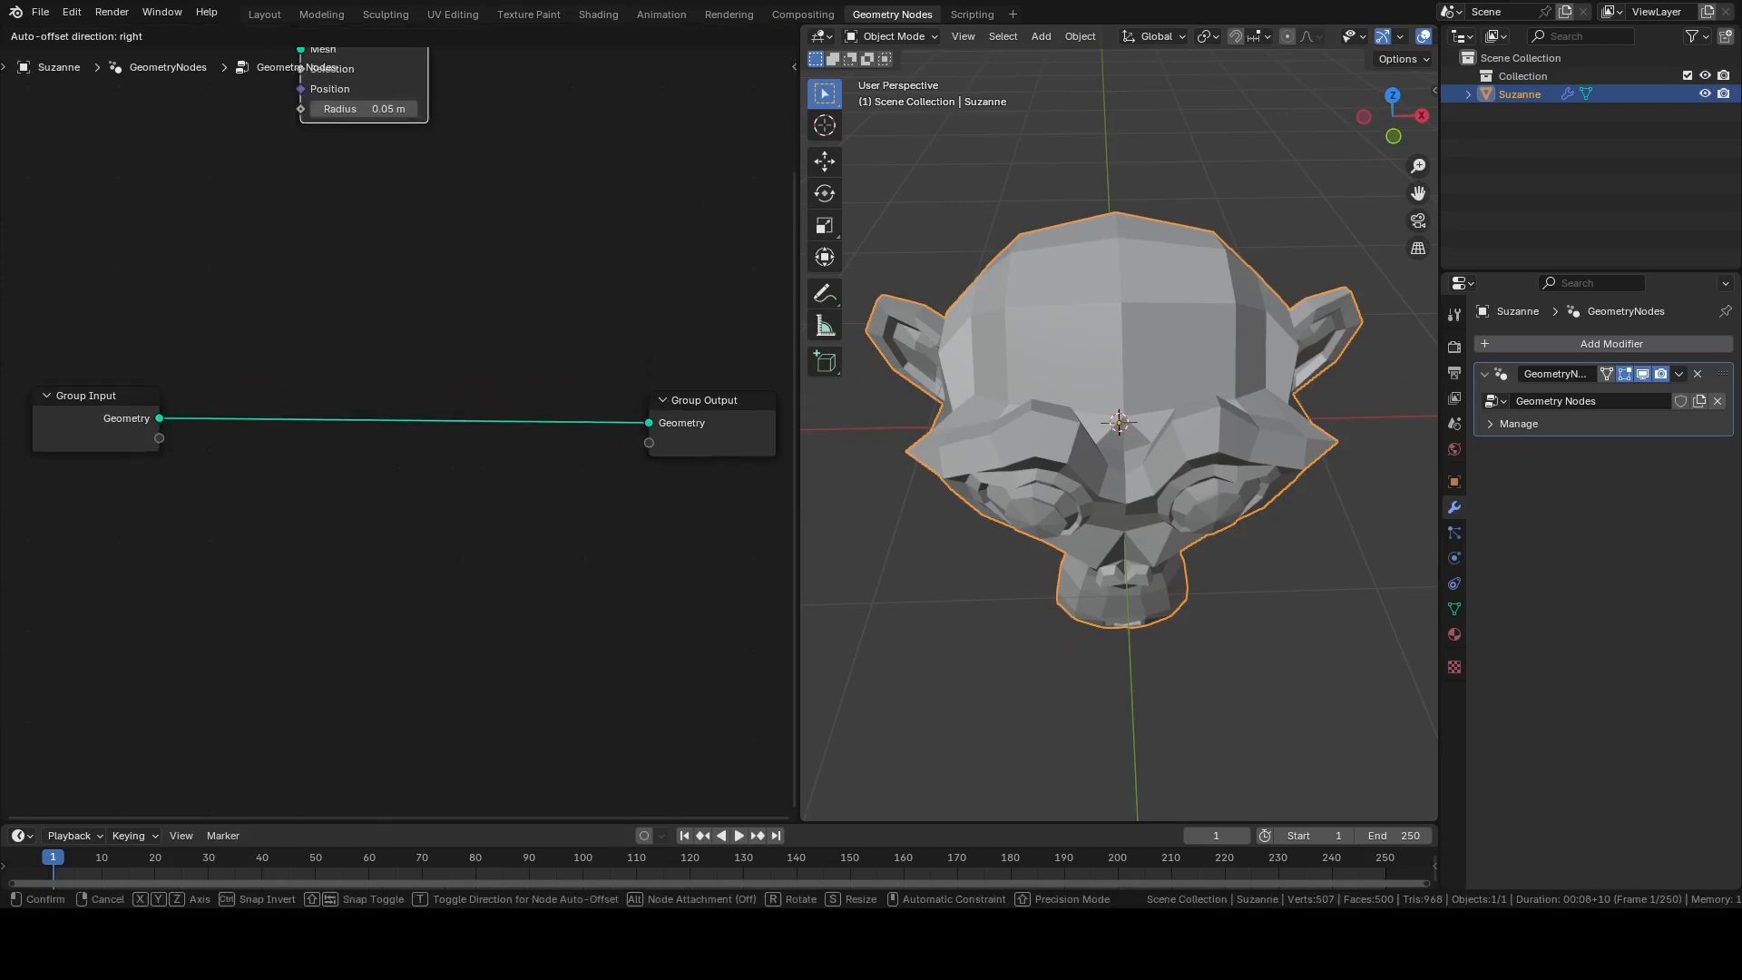
click(195, 462)
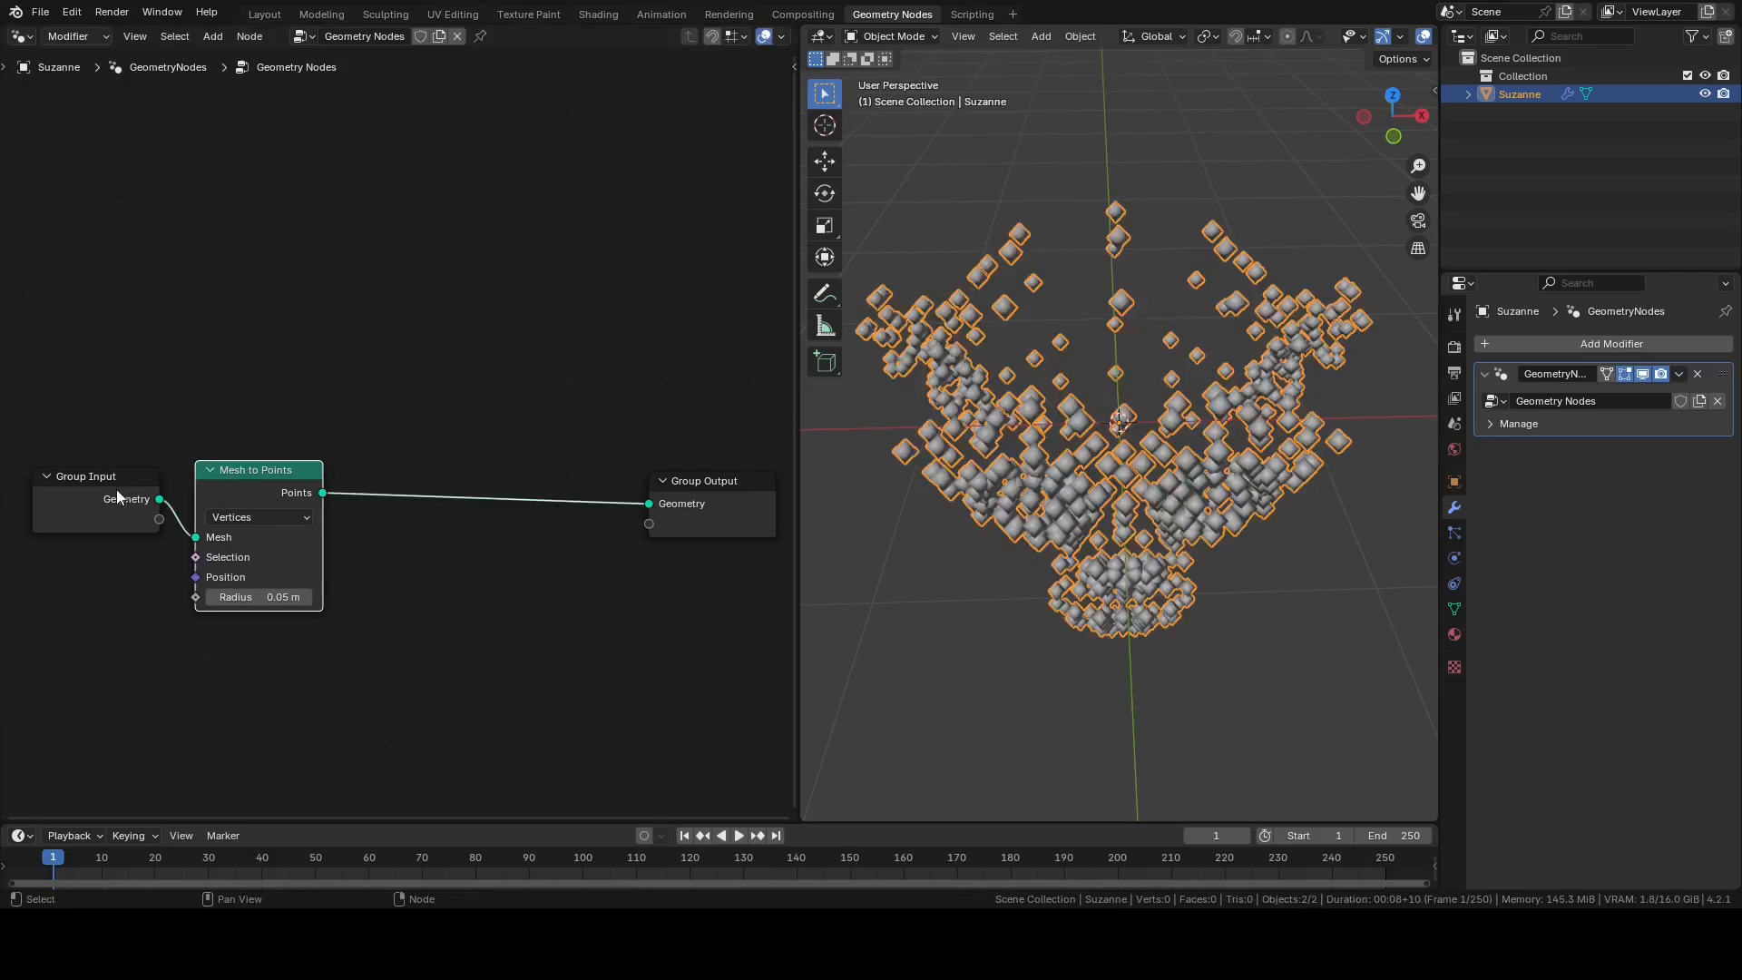
Step: Move the Group Input and Mesh to Points nodes away from Group Output to free space after them
drag(116, 488, 42, 384)
click(42, 384)
drag(204, 470, 140, 403)
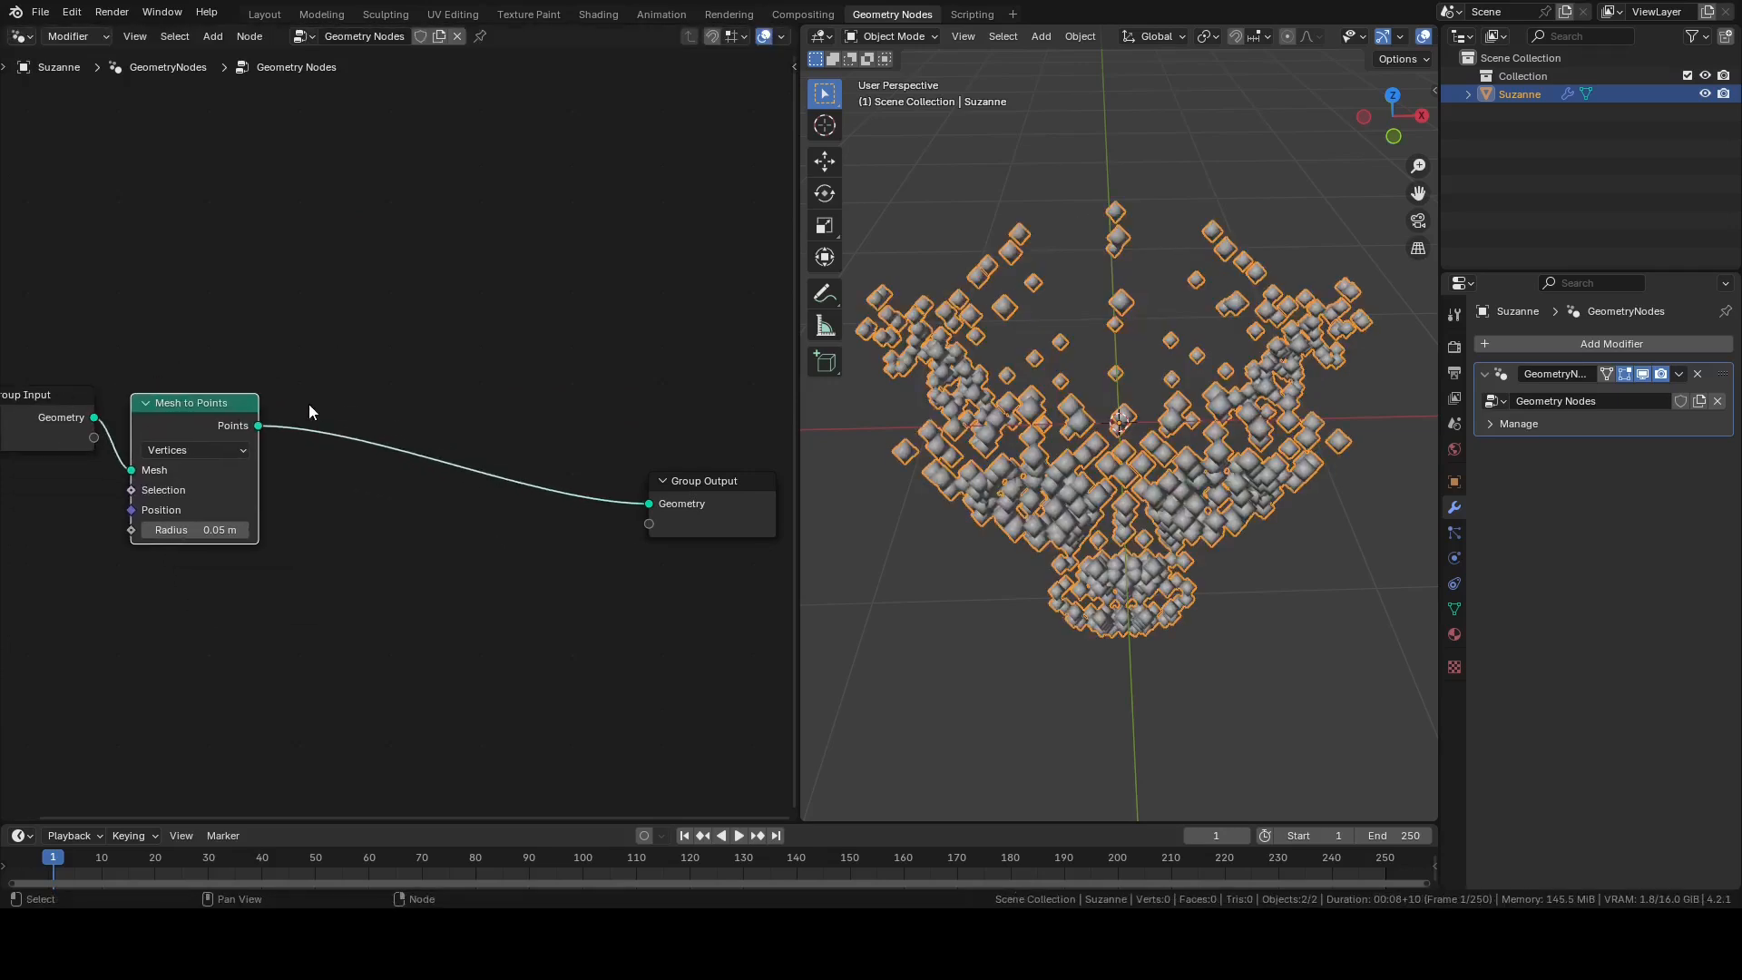
Step: Insert an Instance on Points node on the link between Mesh to Points and Group Output
key(shift+a)
click(232, 303)
text(ins)
key(Return)
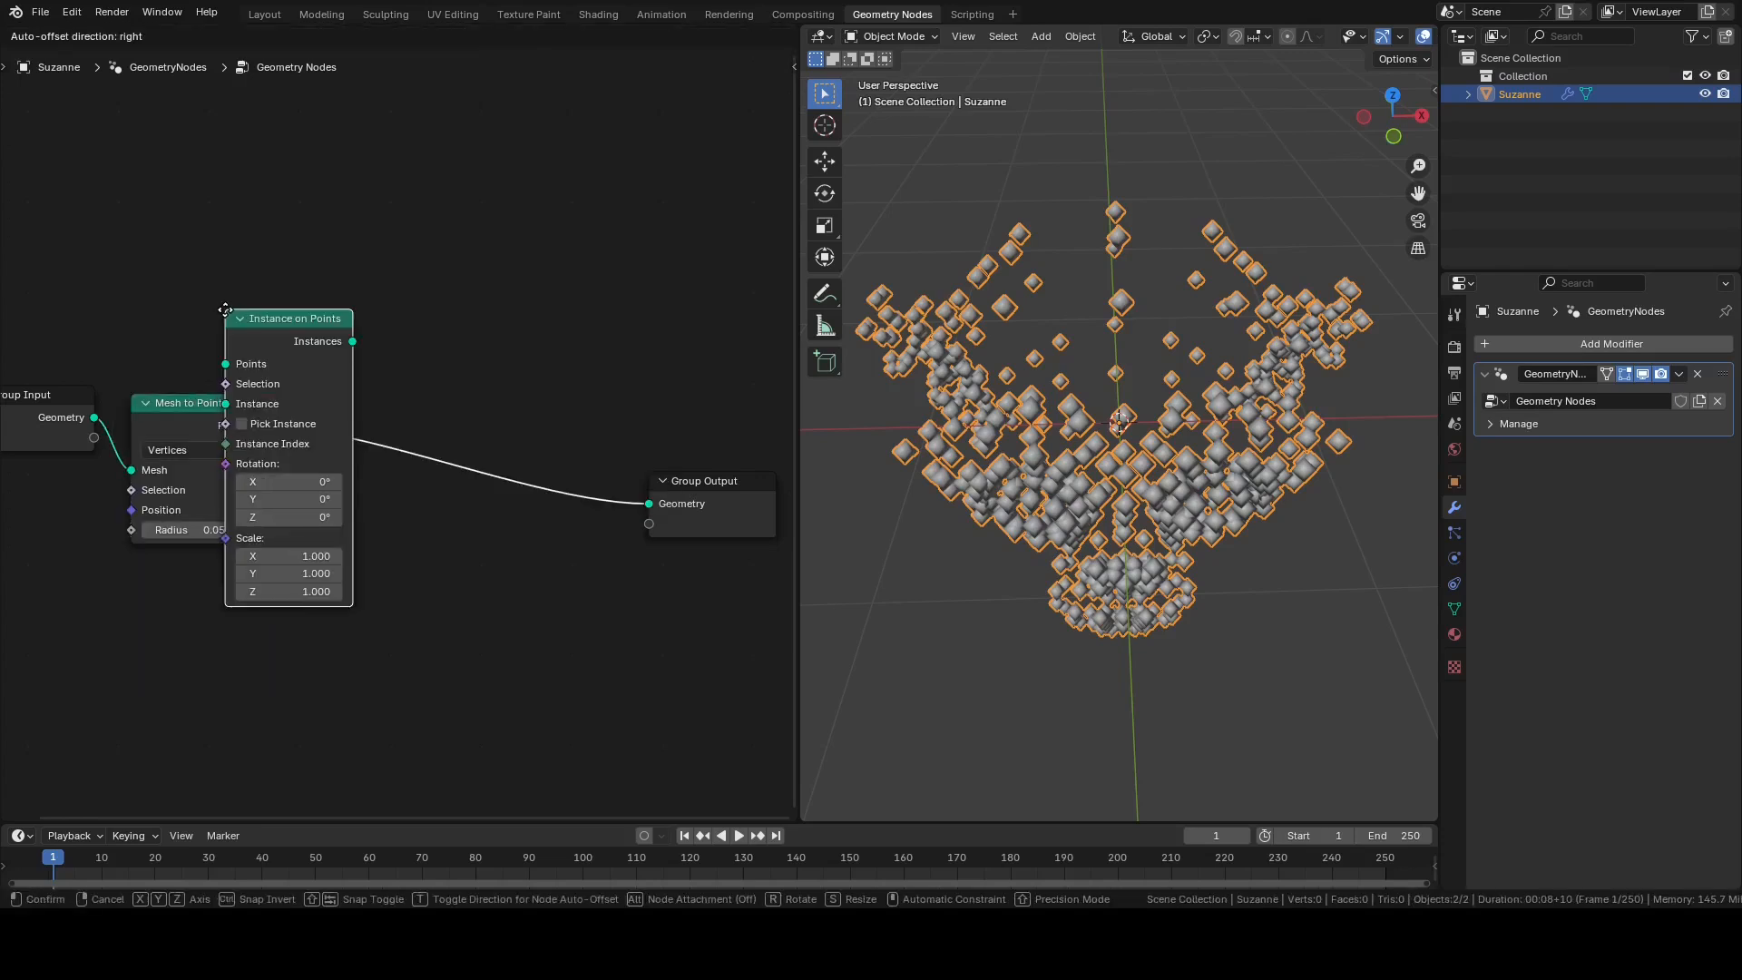
click(360, 398)
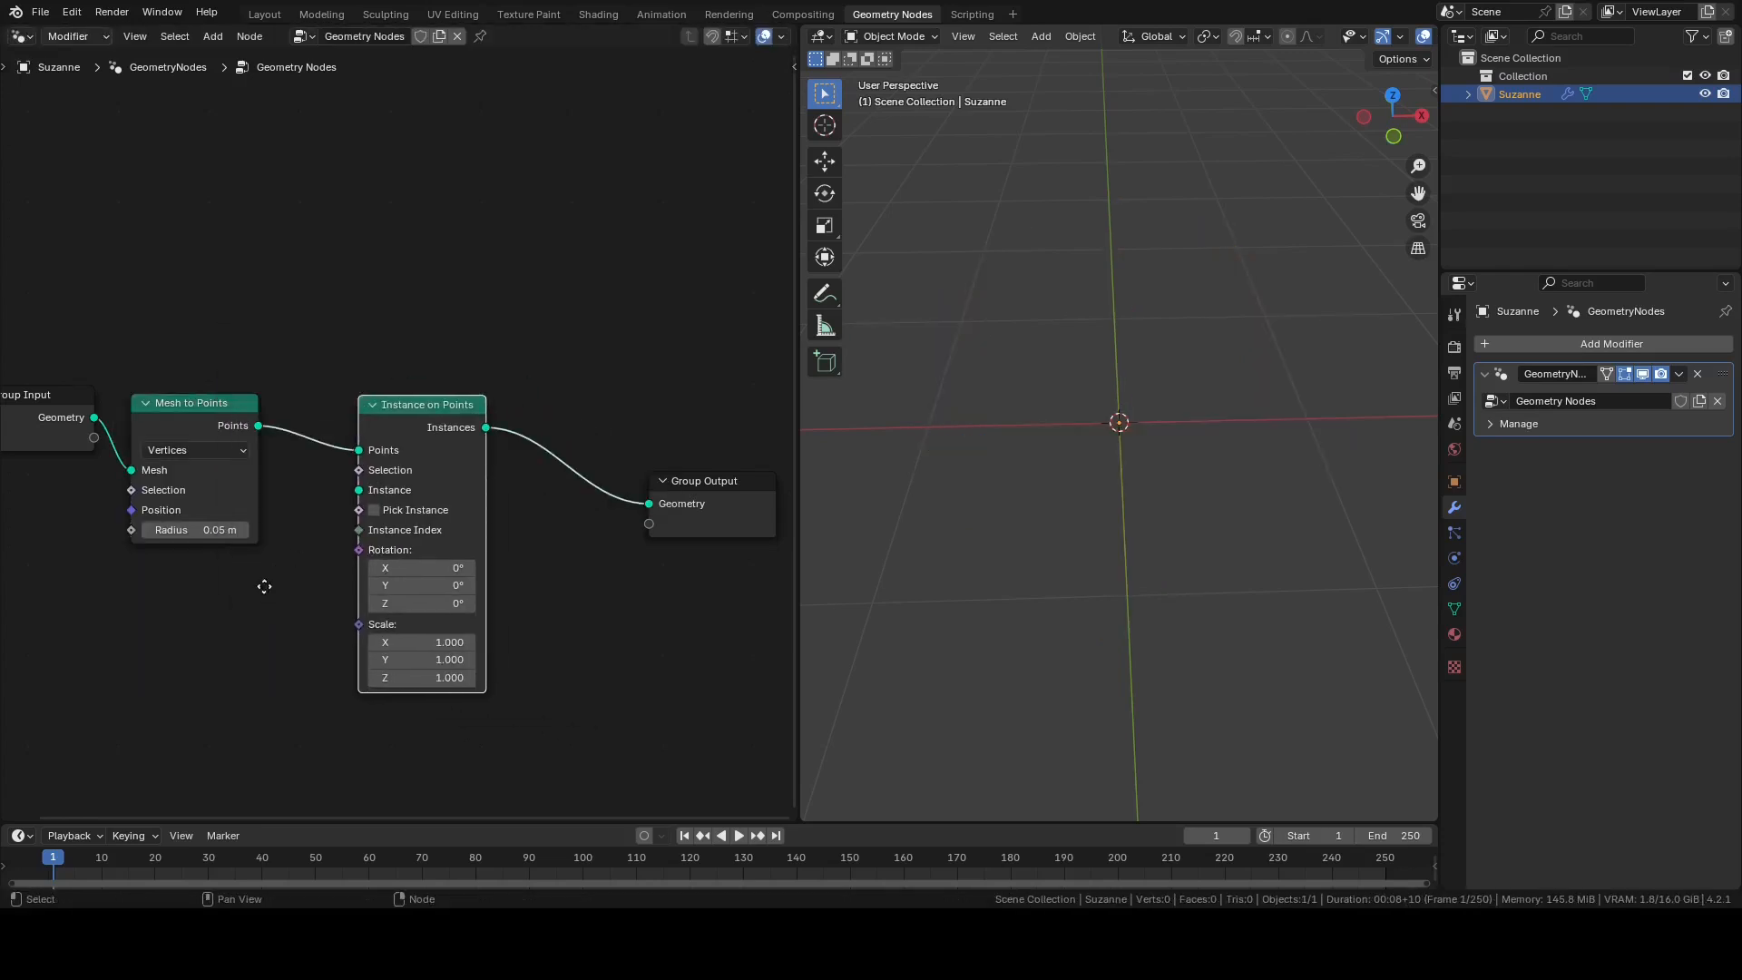
middle_drag(263, 586, 346, 376)
key(shift+a)
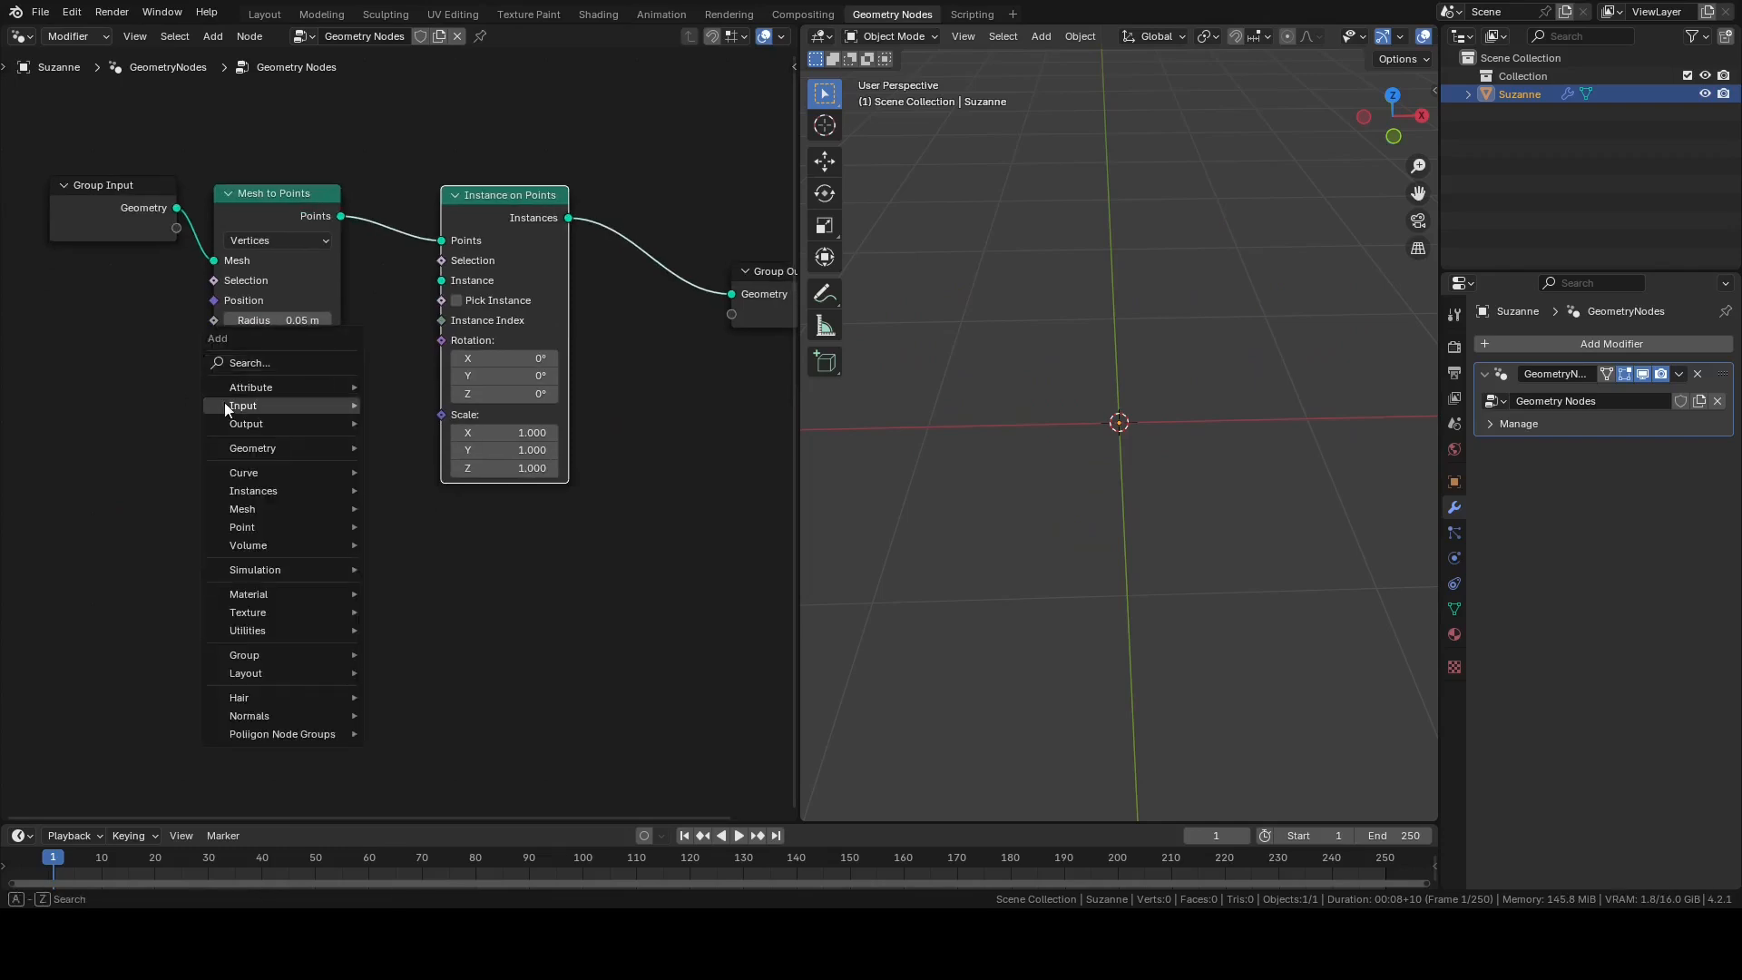
click(232, 360)
text(conv)
key(Return)
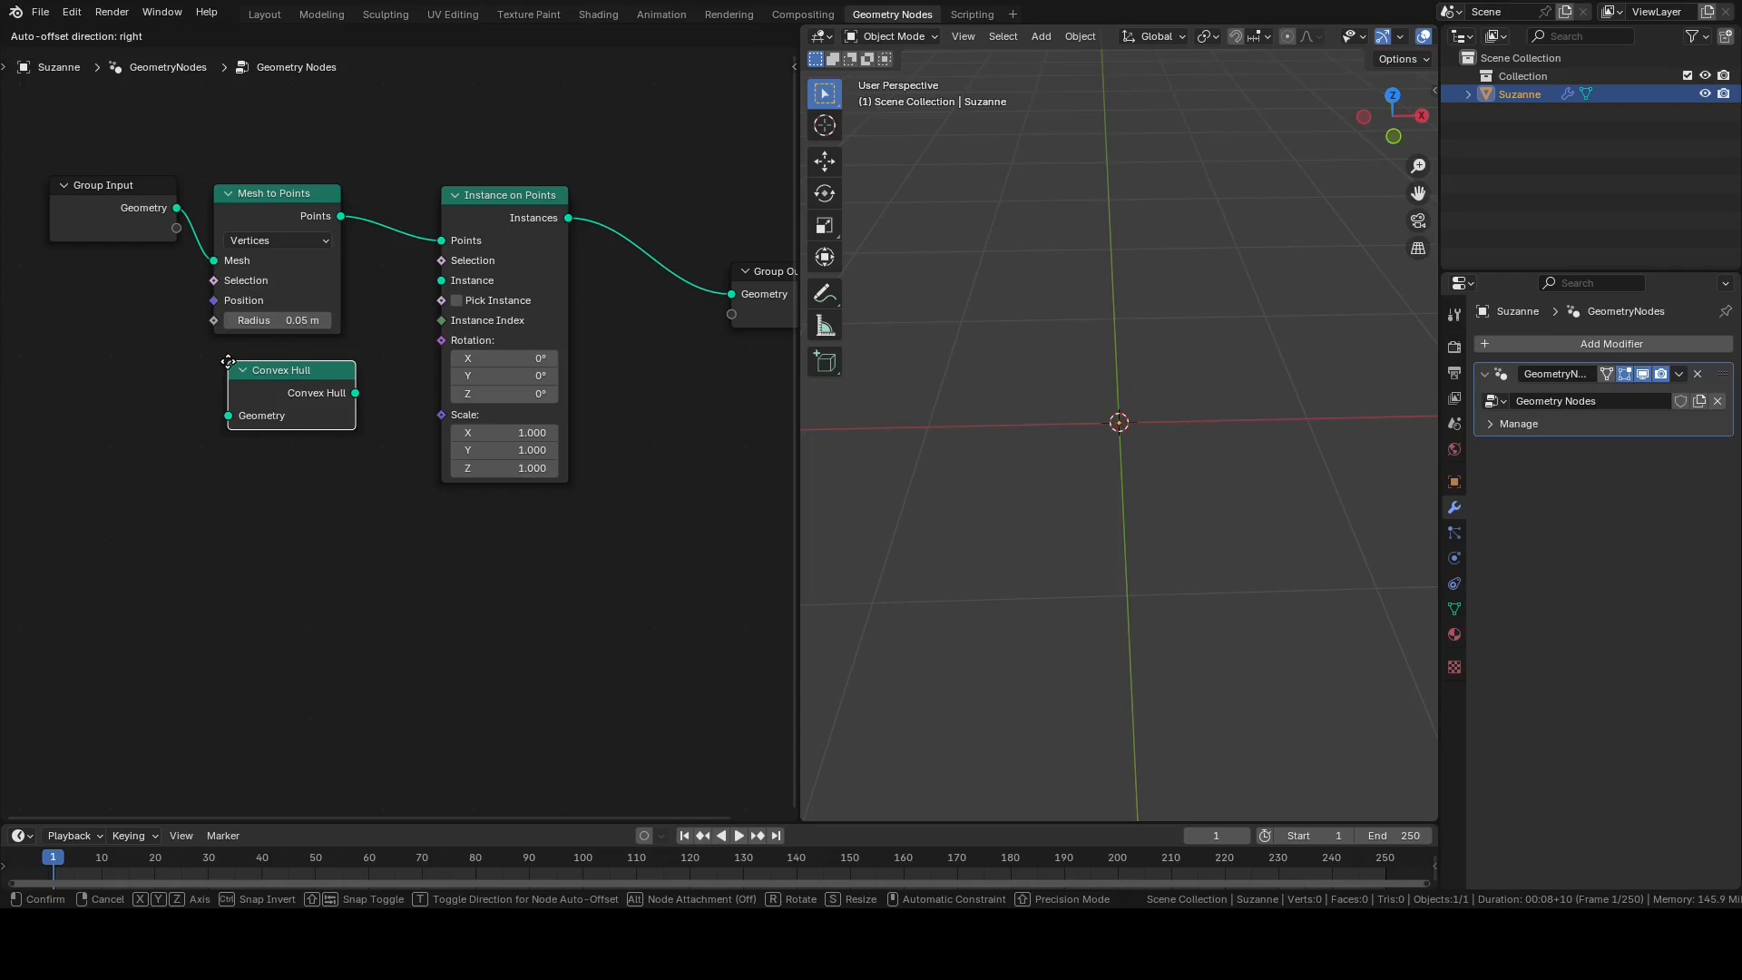
key(Escape)
Step: Add a Cone node below Mesh to Points and connect its Mesh output to the Instance input of Instance on Points
key(shift+a)
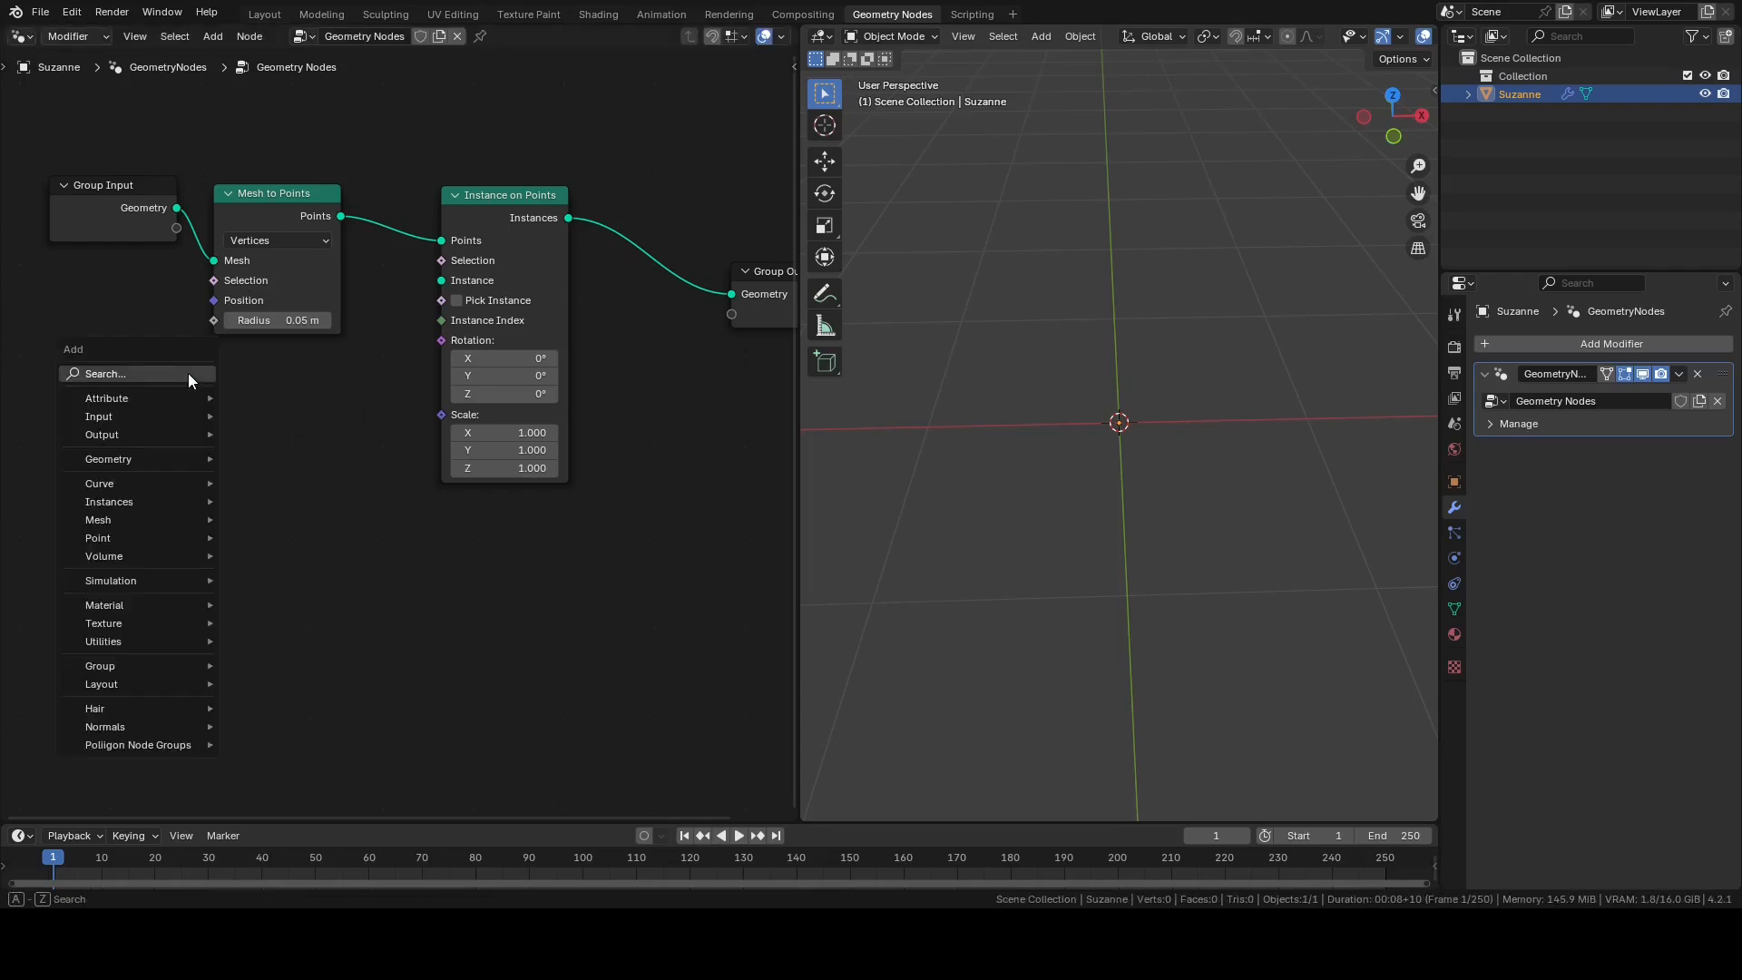
click(187, 373)
text(con)
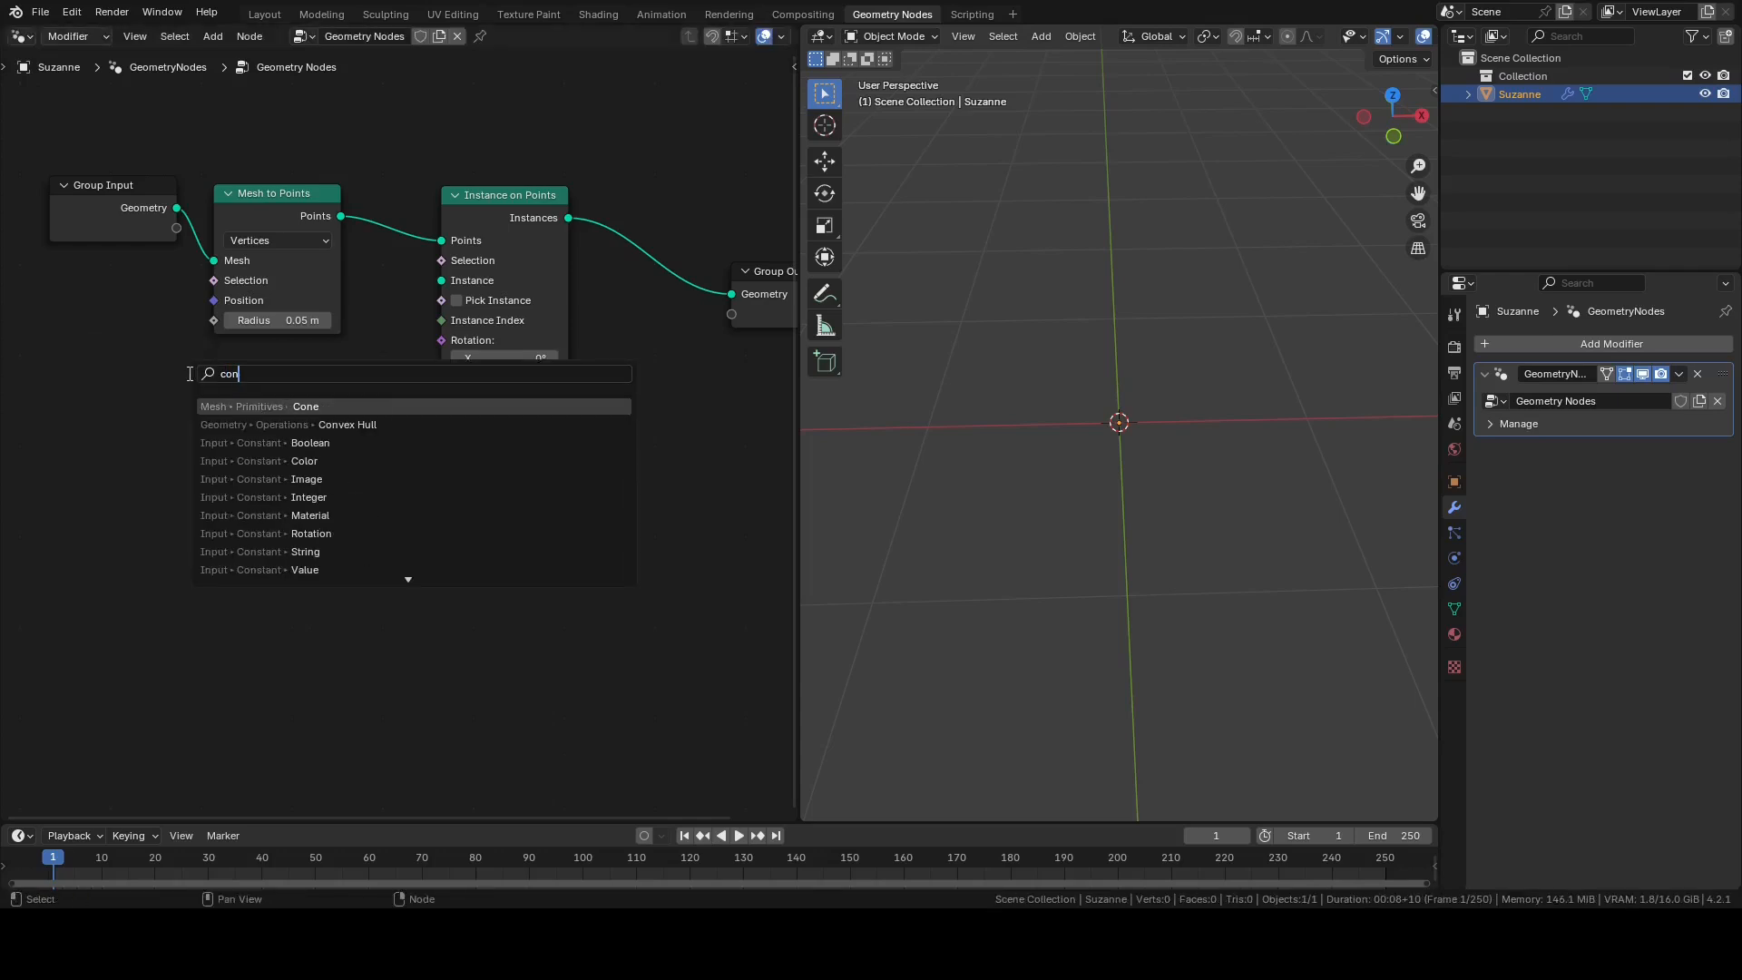
key(Return)
click(230, 384)
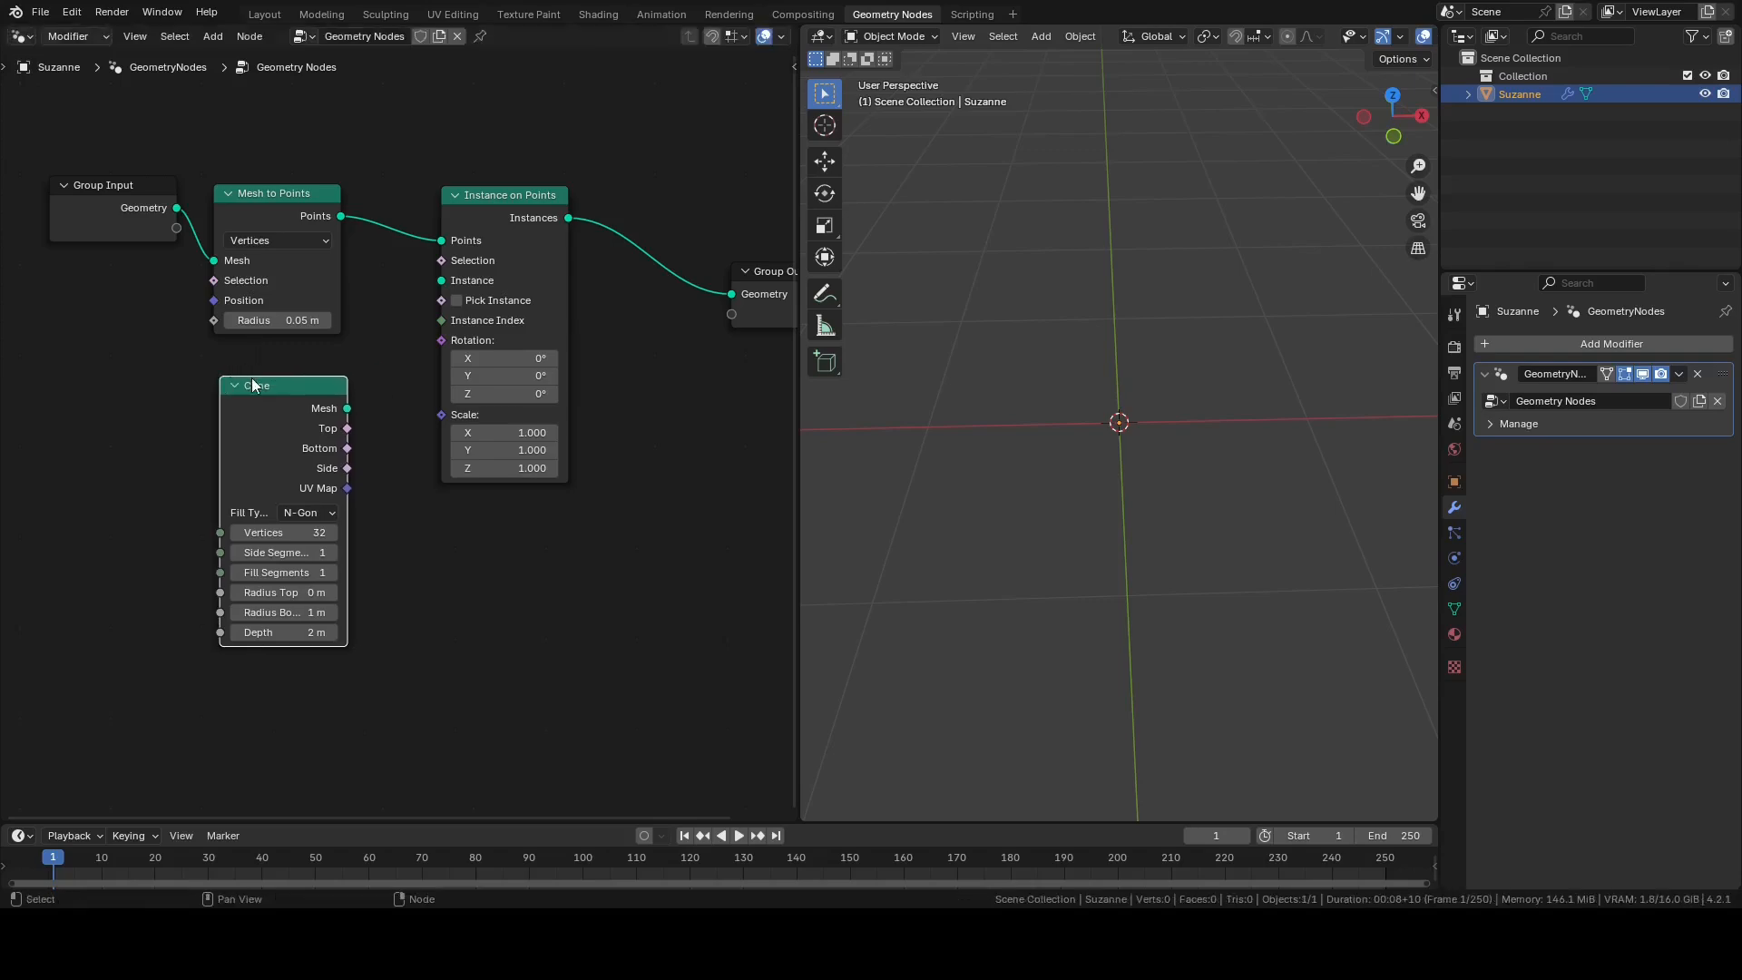
drag(347, 409, 441, 280)
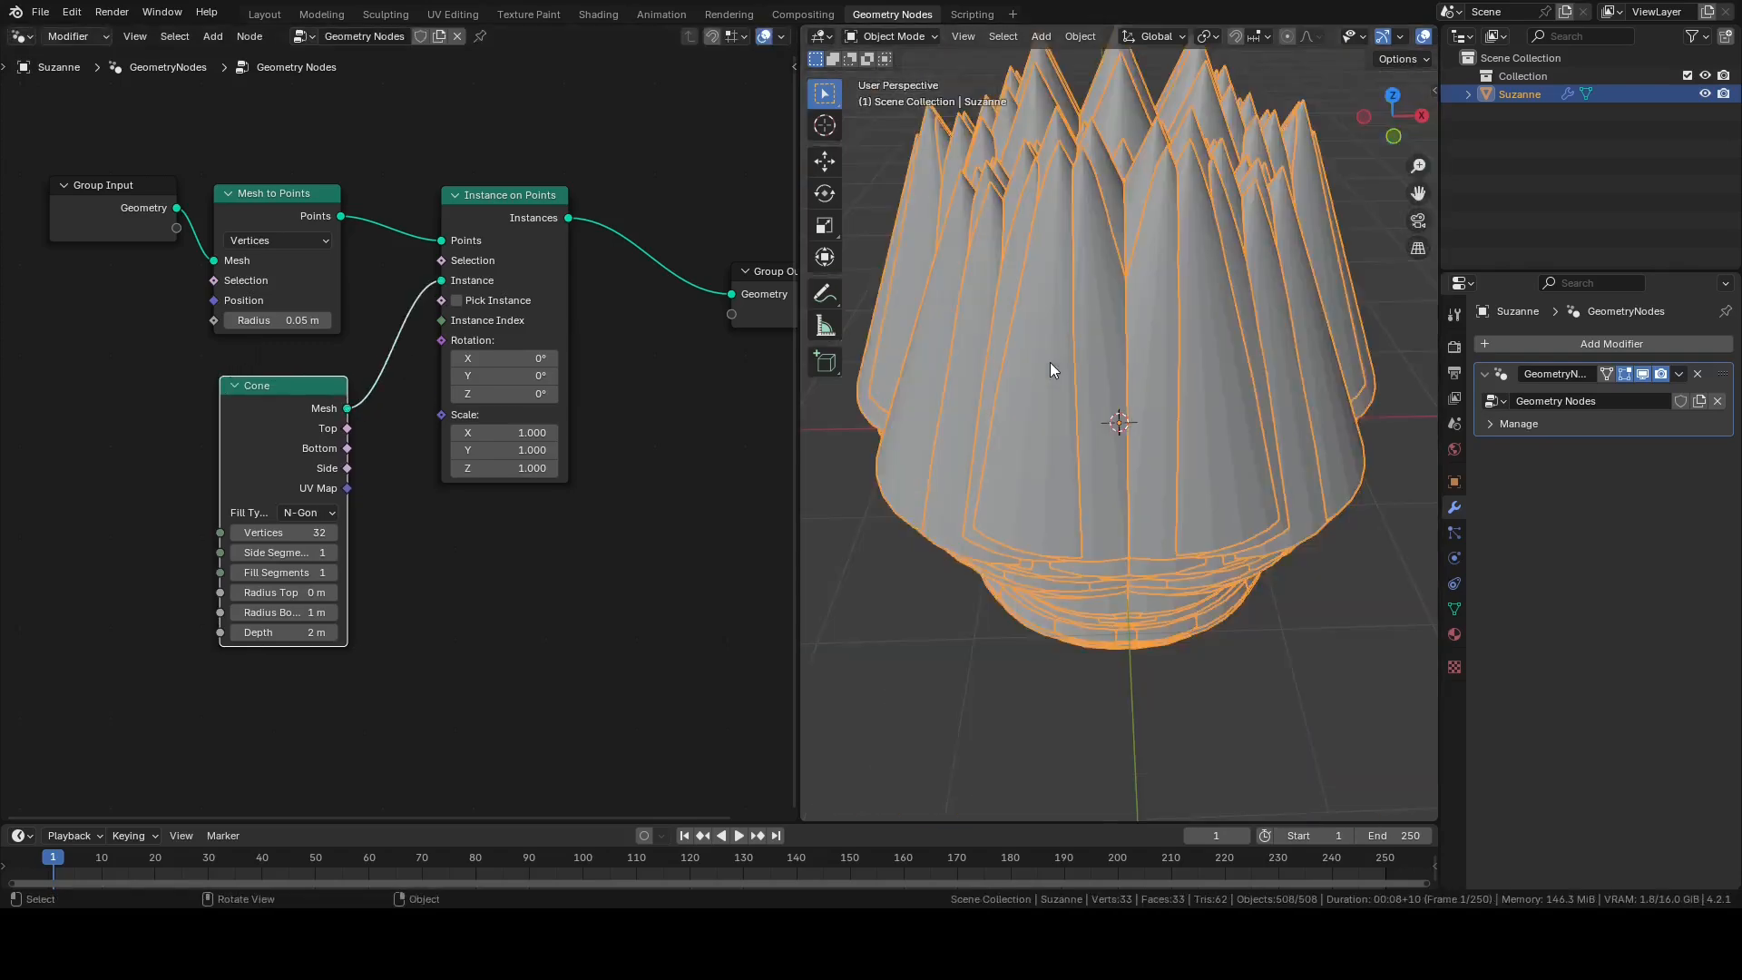
Step: Set the Cone node's vertices to 16, its bottom radius to 0.02 m and its depth to 0.2 m
scroll(1053, 363, down, 3)
middle_drag(1063, 361, 1112, 454)
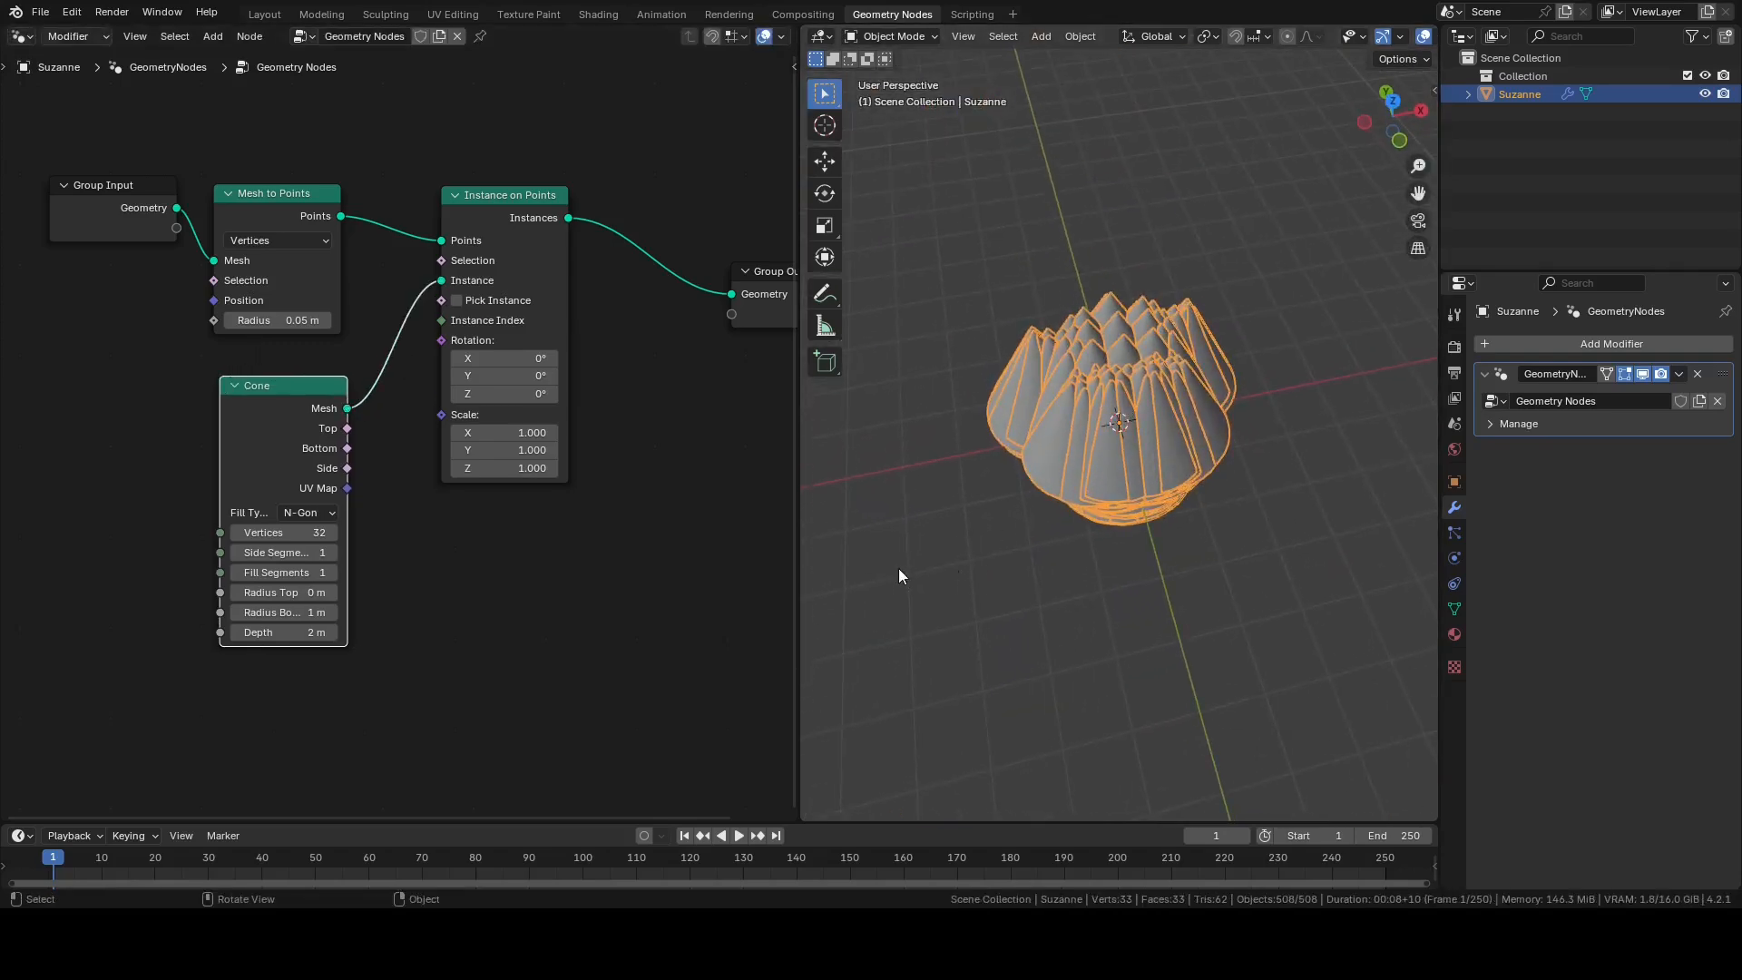
scroll(475, 602, up, 1)
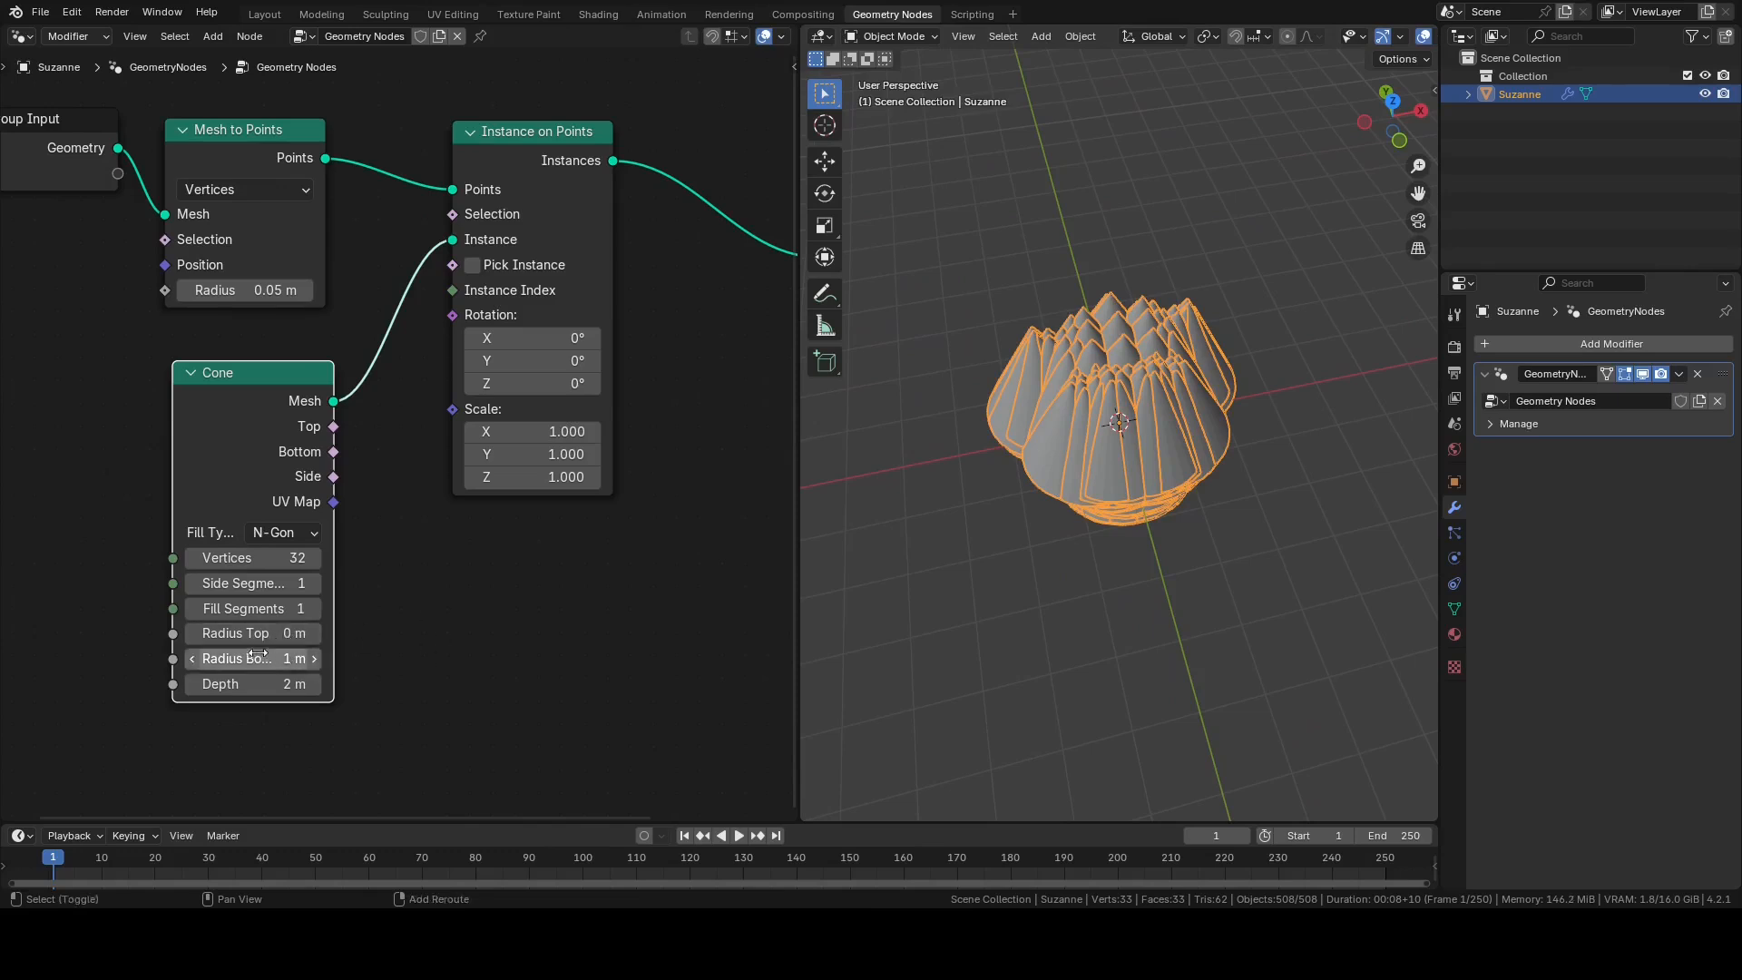
middle_drag(337, 626, 362, 548)
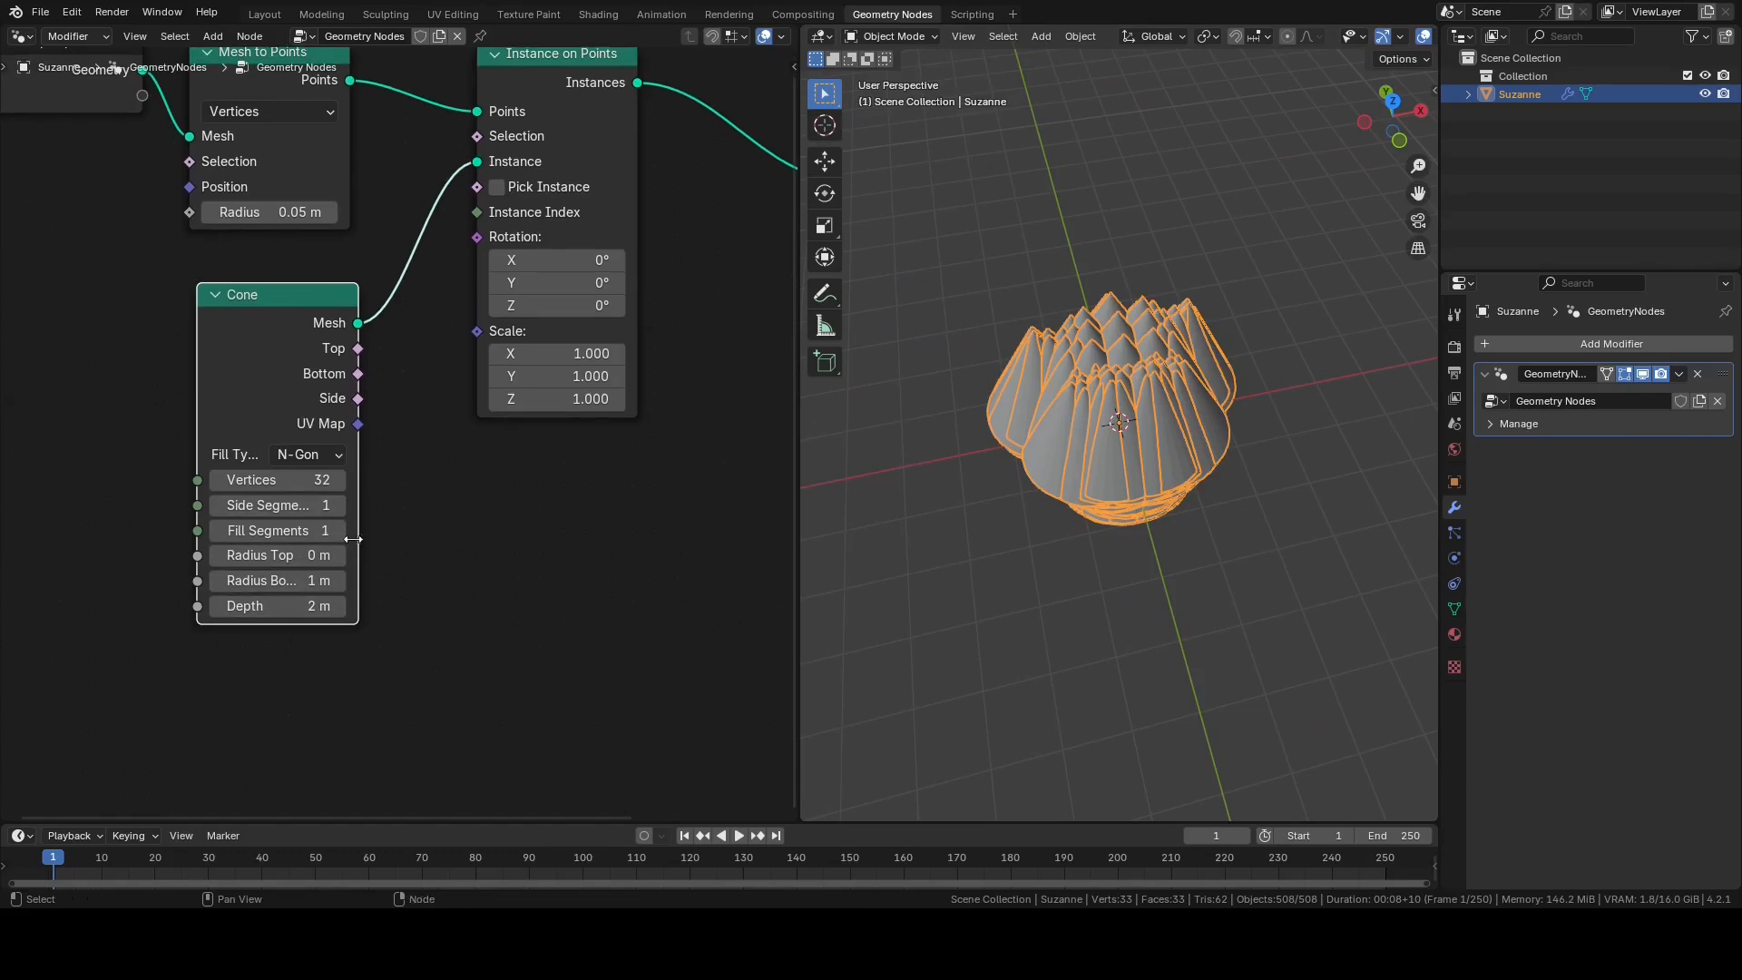
click(295, 484)
text(16)
key(Tab)
key(Tab)
key(Tab)
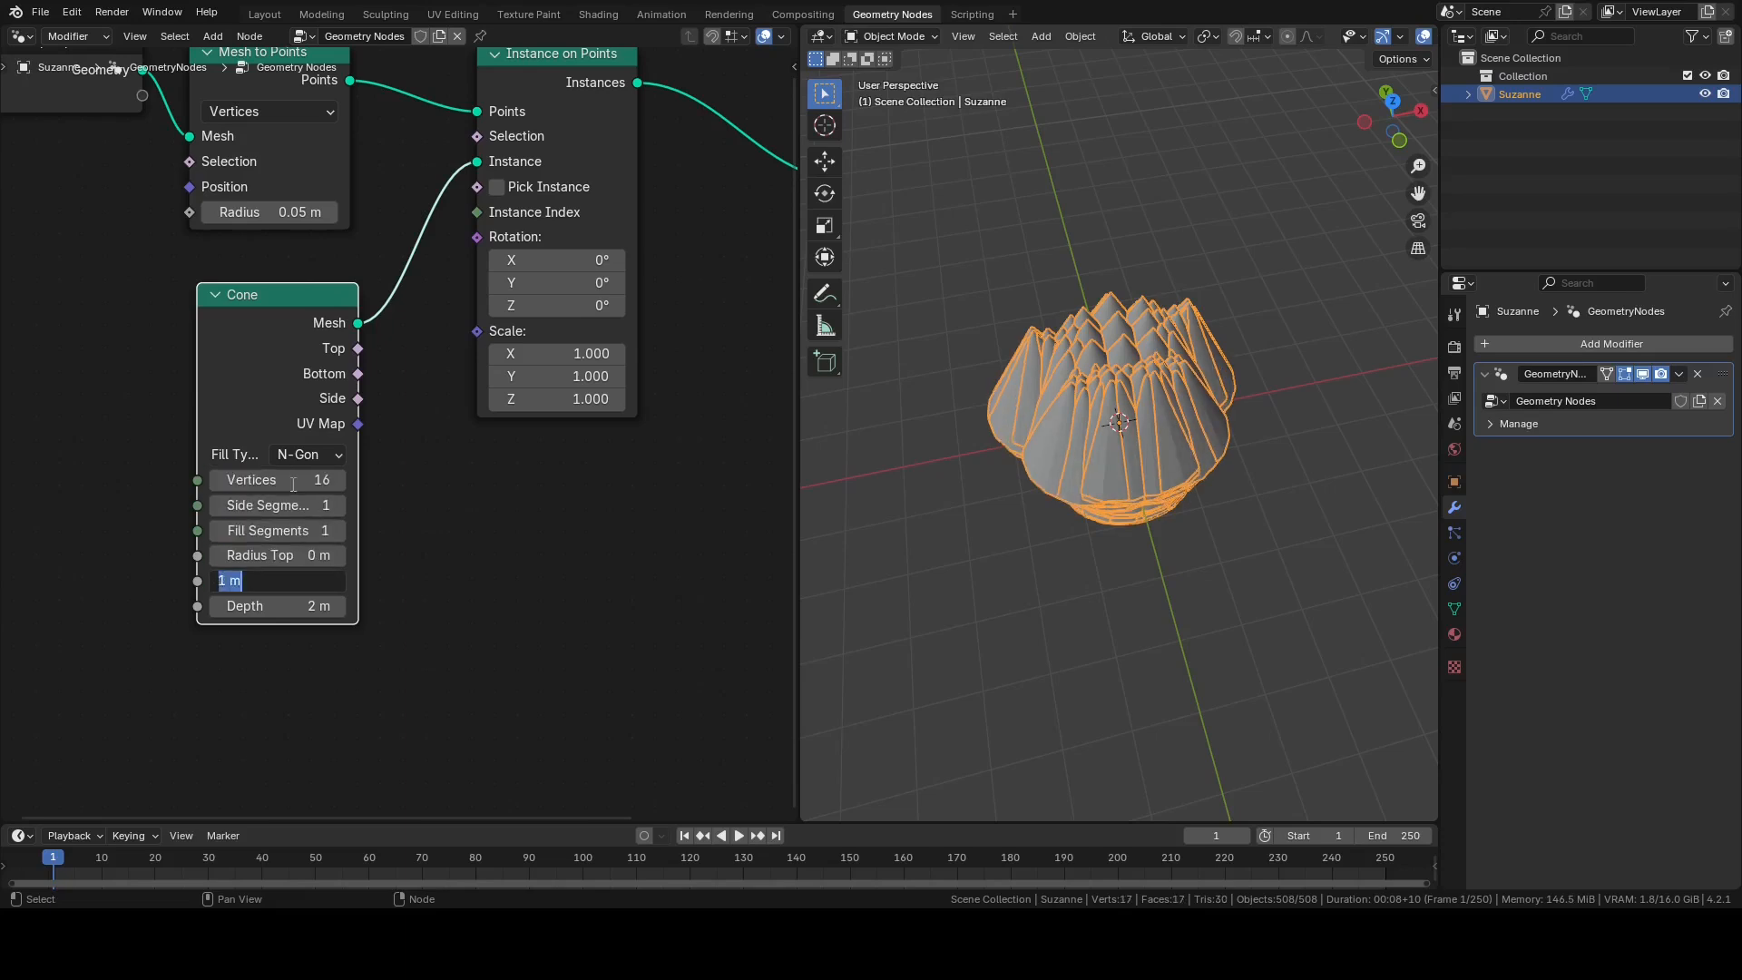
text(0.02)
key(Return)
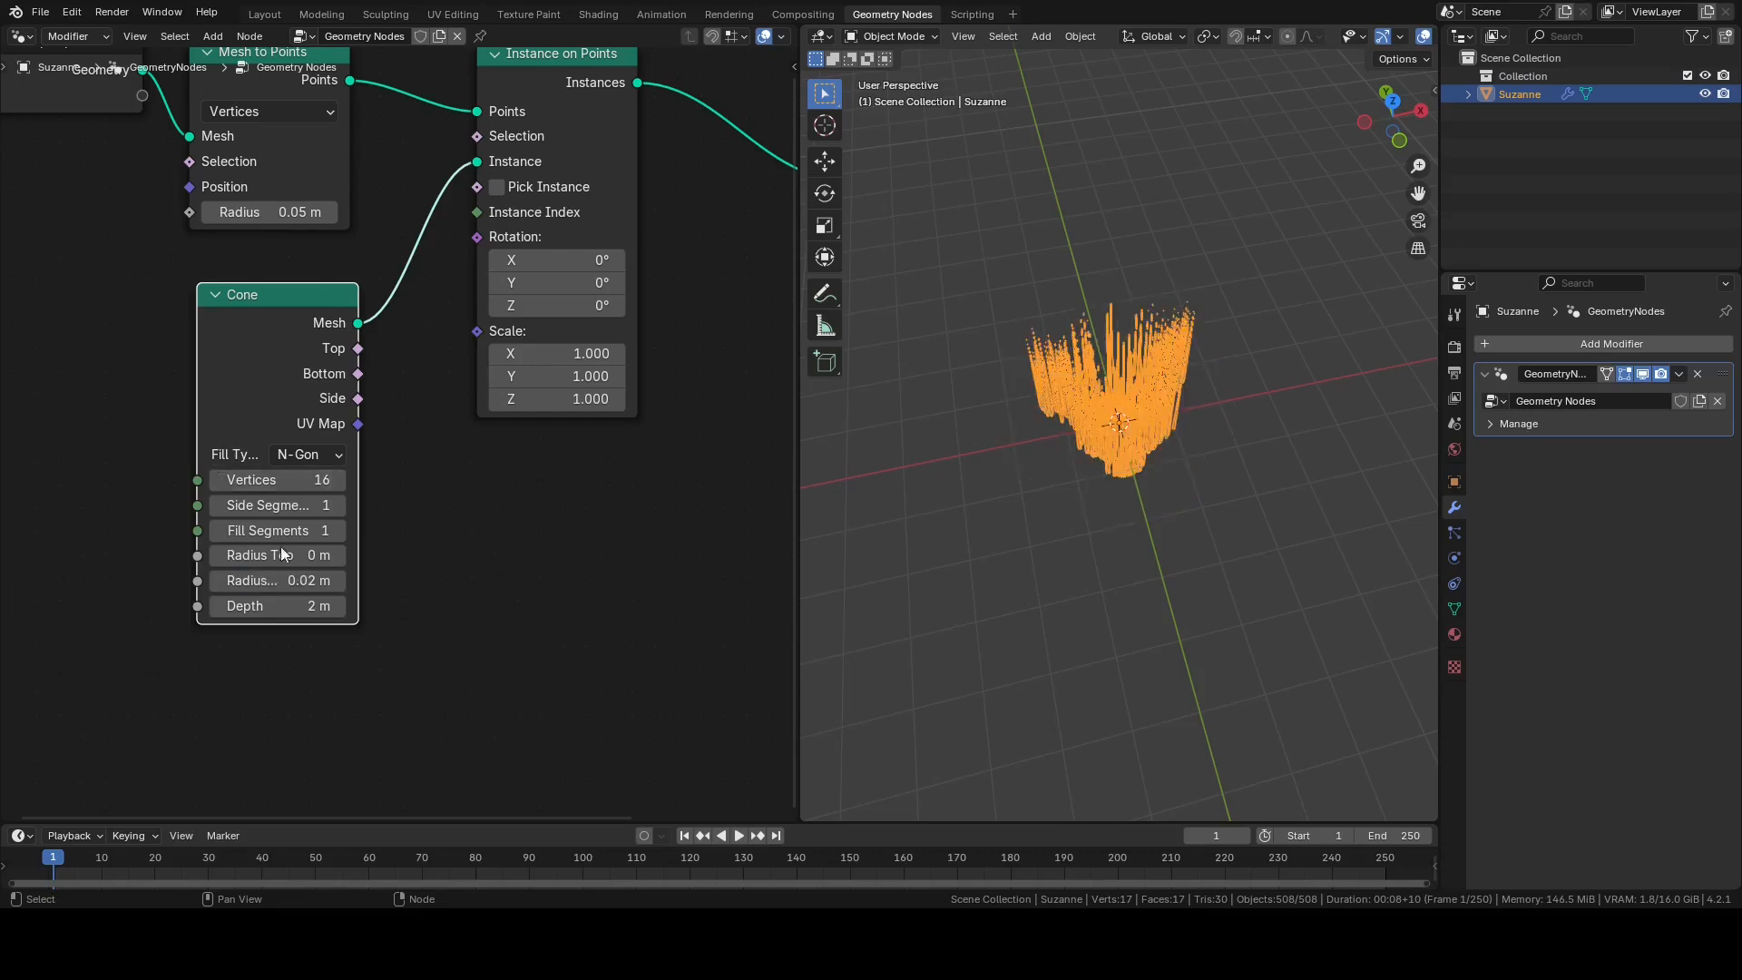
click(263, 606)
text(0.2)
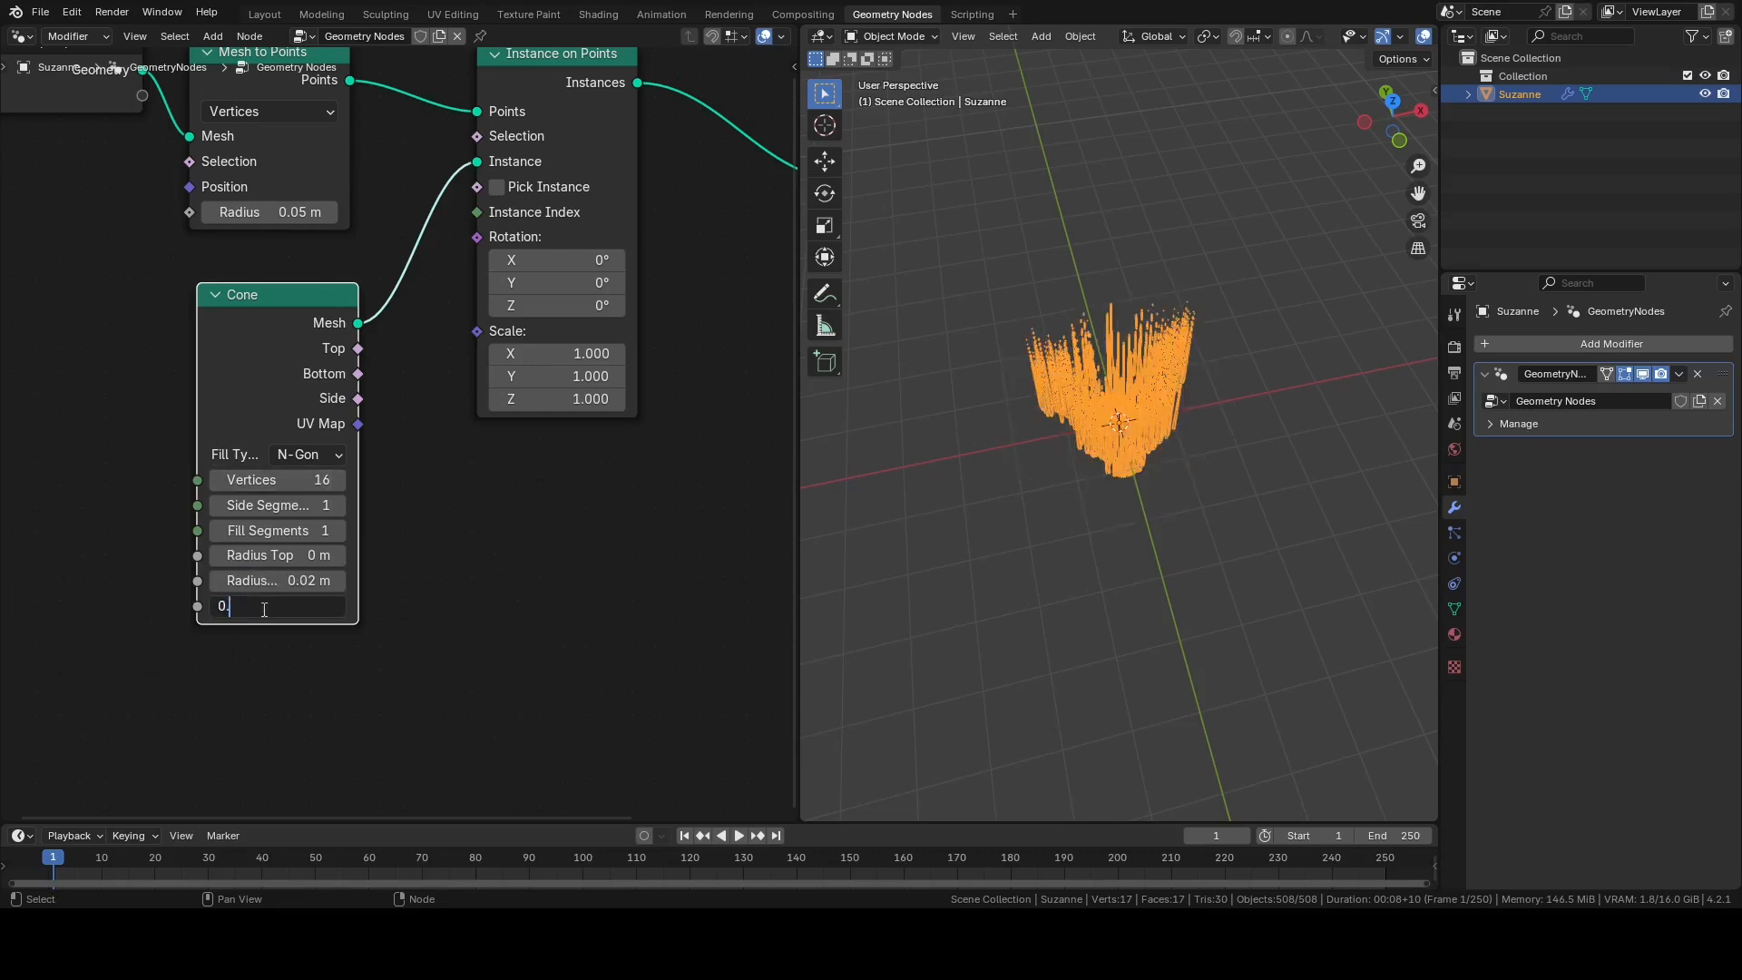
key(Return)
Step: Shift the Group Output node farther away and insert a Join Geometry node between Instance on Points and Group Output
middle_drag(335, 455, 295, 674)
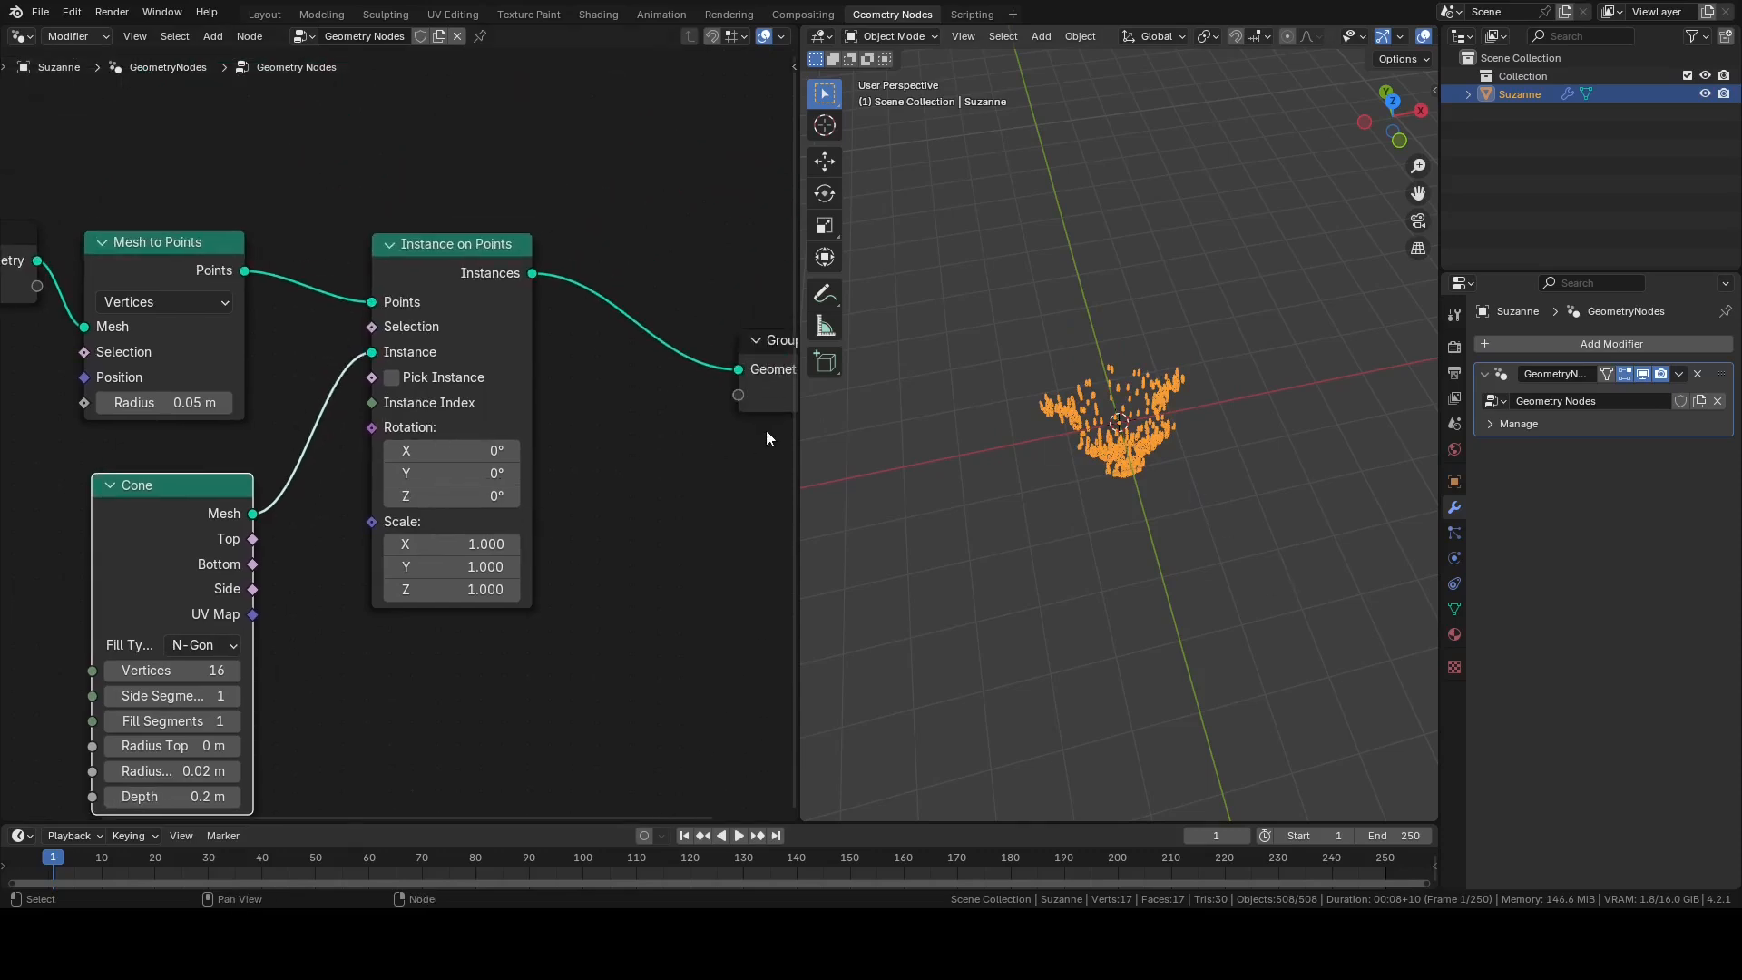
middle_drag(764, 439, 530, 404)
drag(593, 332, 753, 229)
key(shift+a)
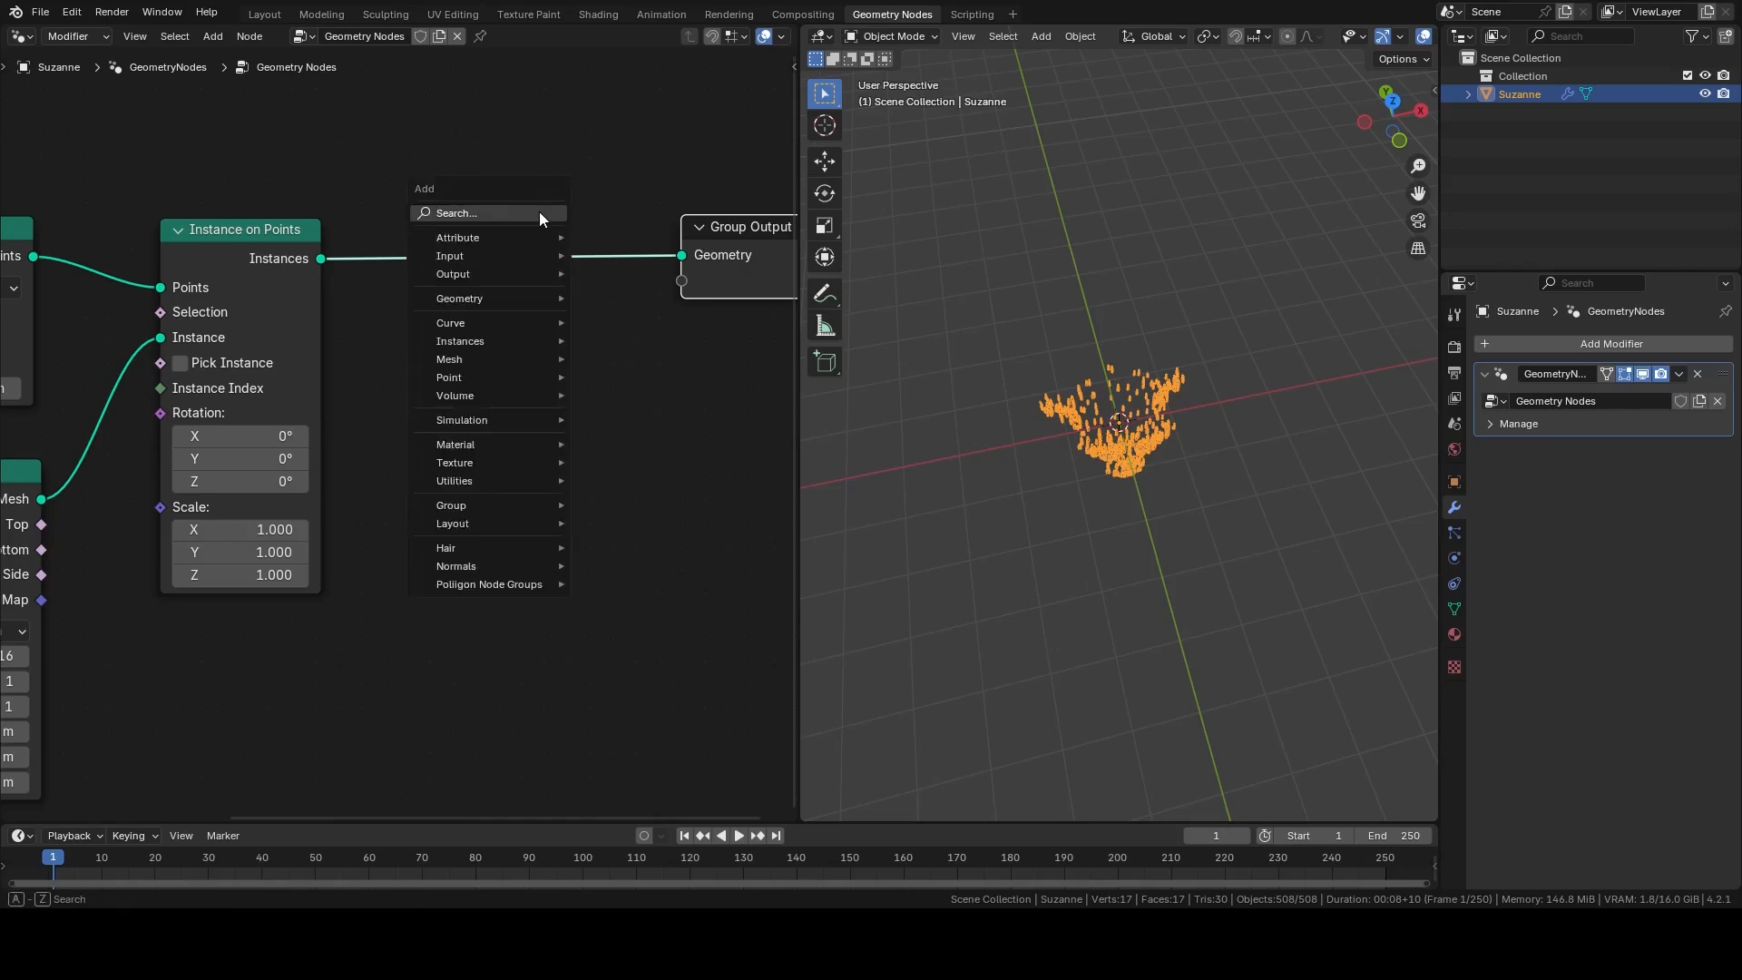
text(join)
key(Return)
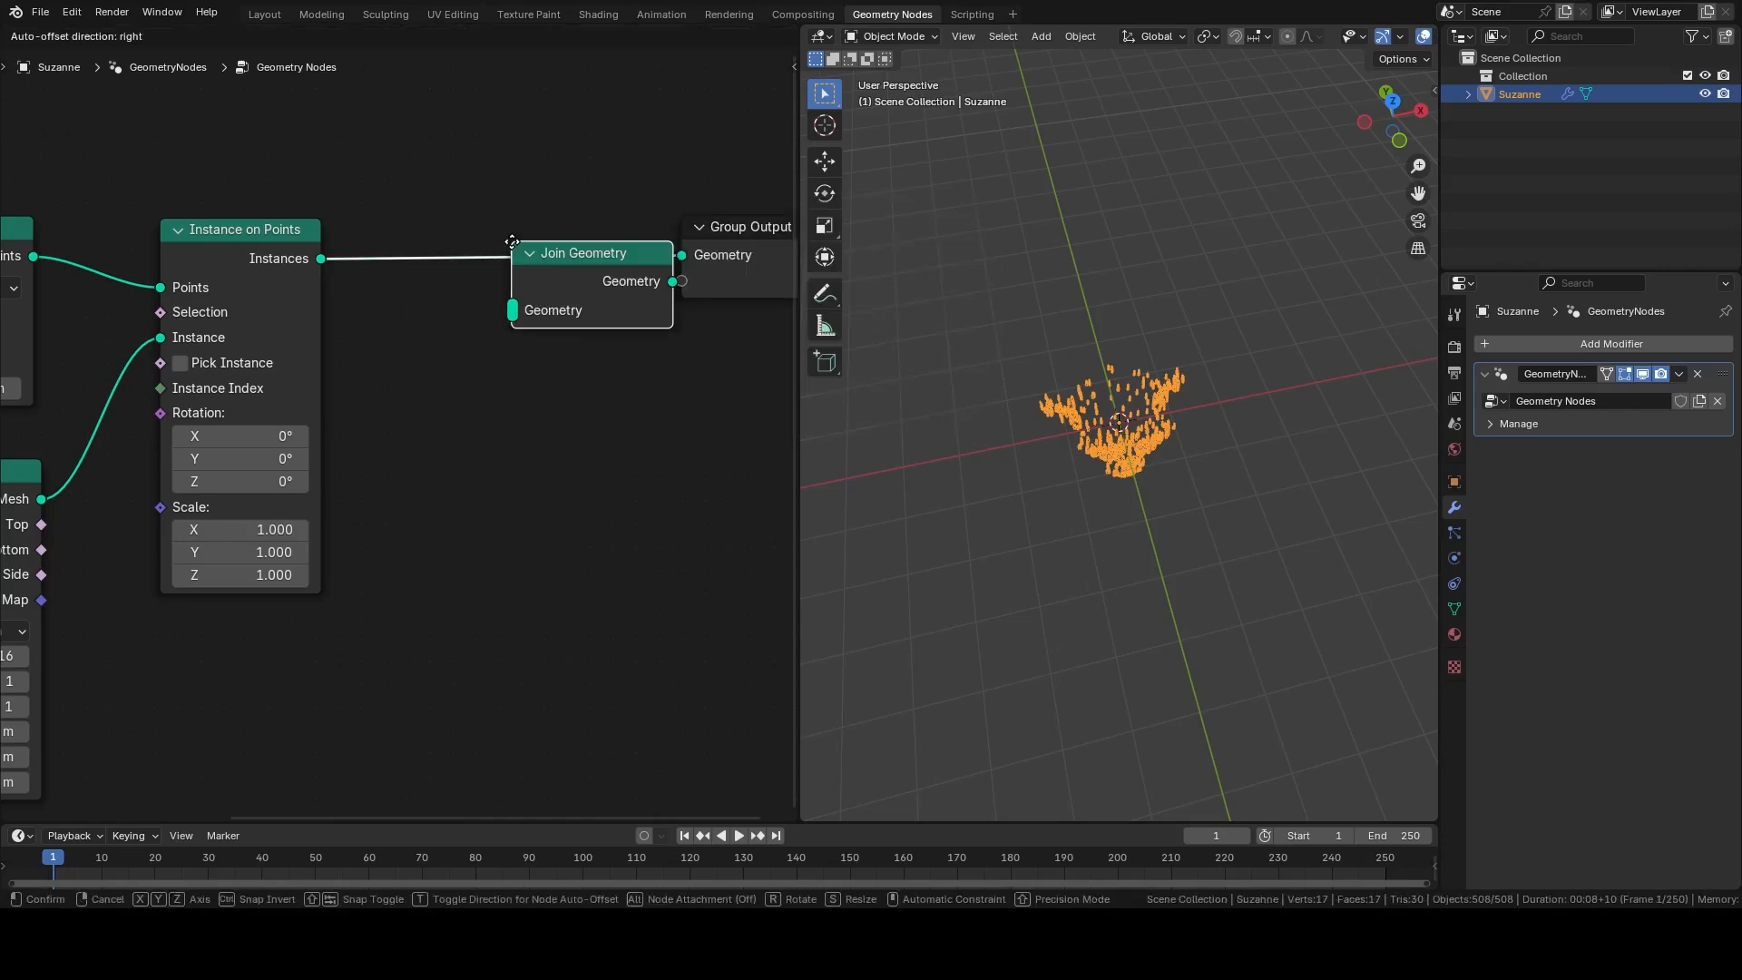
click(472, 221)
Step: Connect the Group Input's Geometry output to the Join Geometry input so the original monkey mesh joins the cone instances
middle_drag(464, 397, 727, 384)
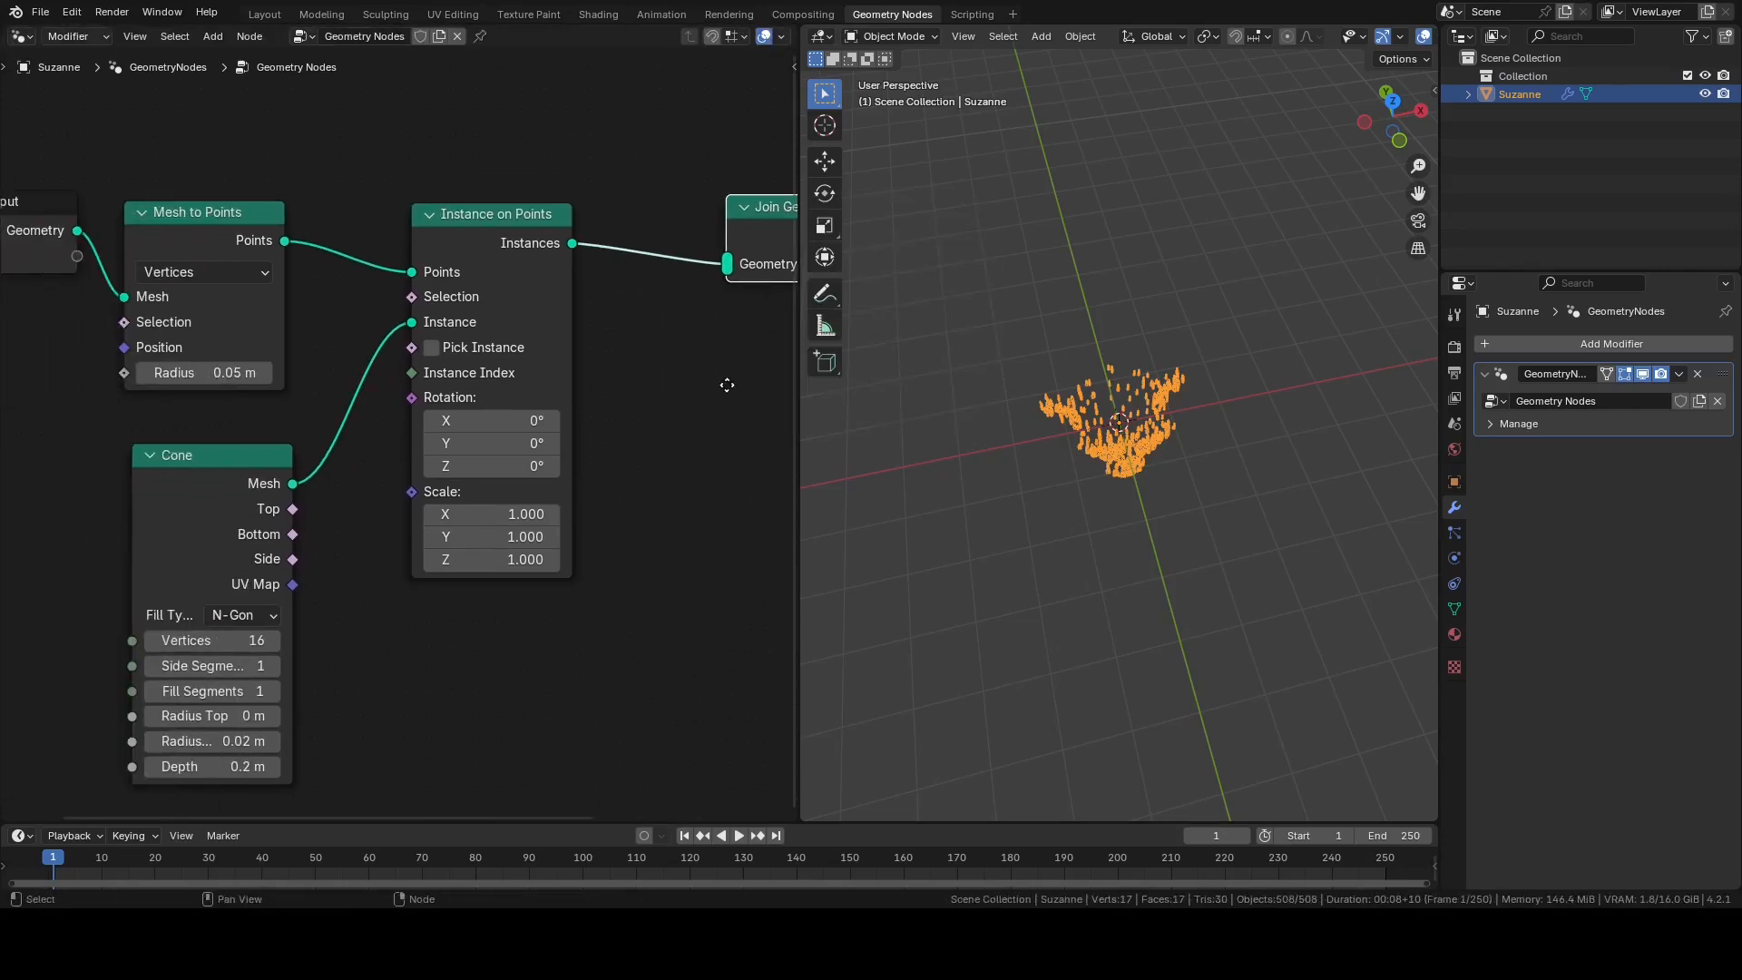
drag(78, 230, 718, 266)
scroll(1220, 462, up, 5)
middle_drag(1217, 461, 1184, 430)
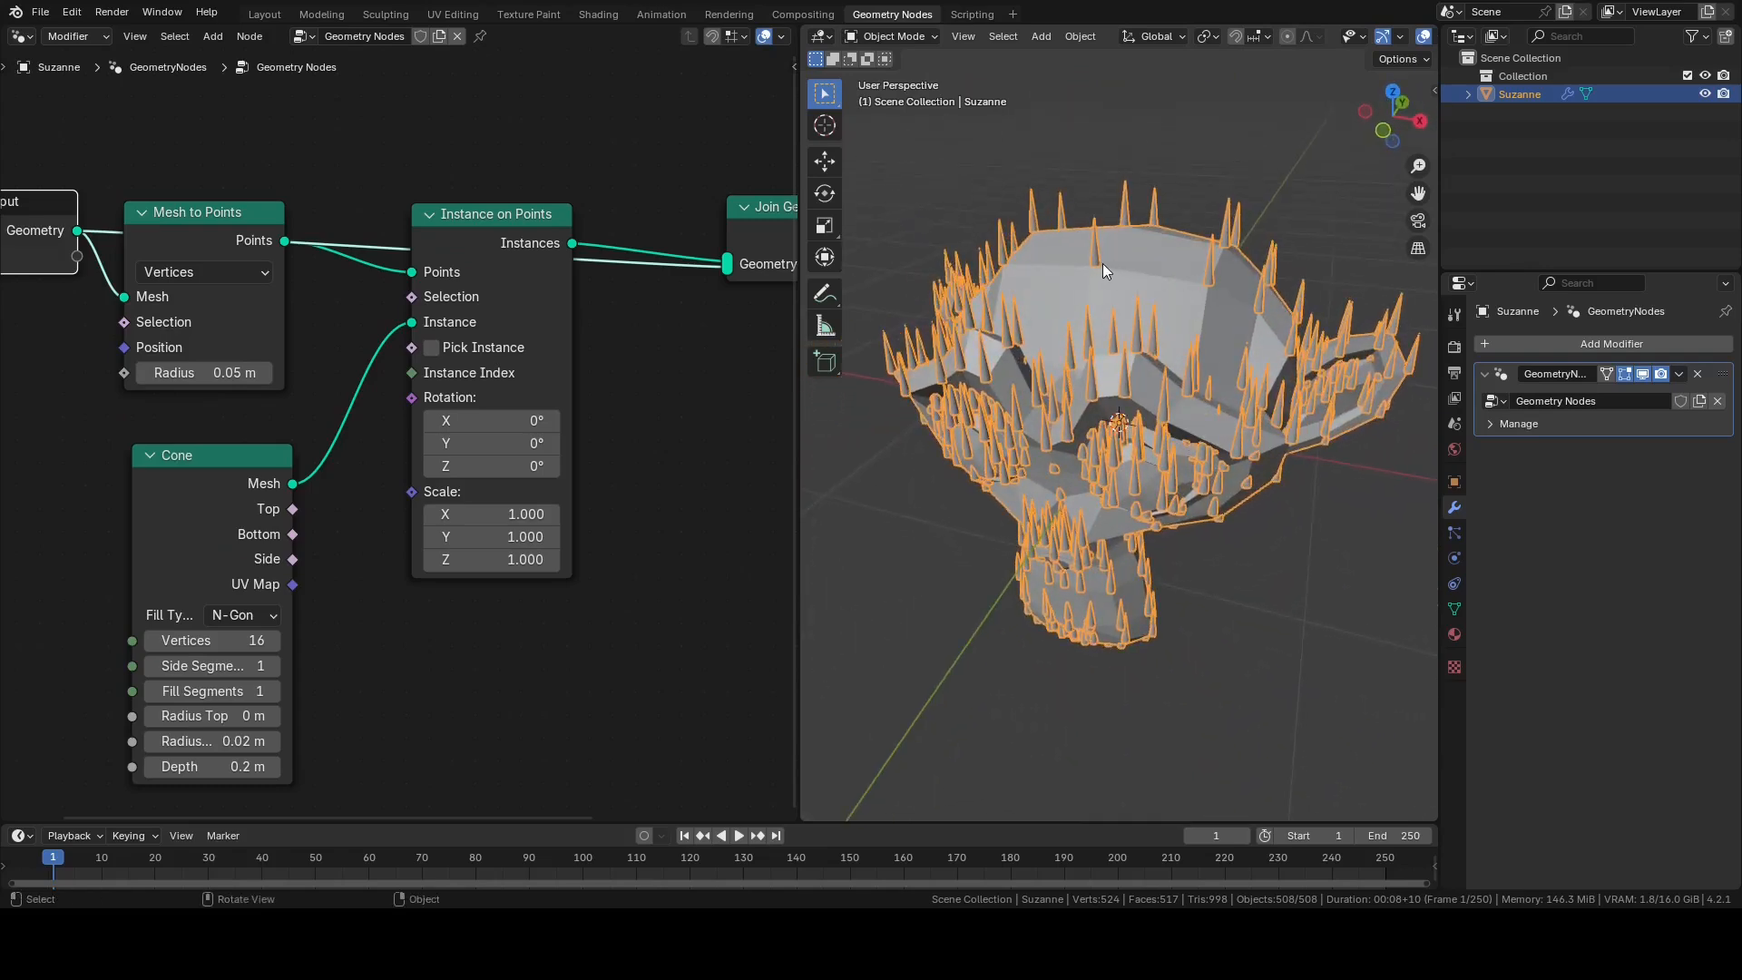
Step: Set the Mesh to Points mode to Faces and inspect the cone placement around the monkey head
middle_drag(340, 321, 389, 308)
click(268, 256)
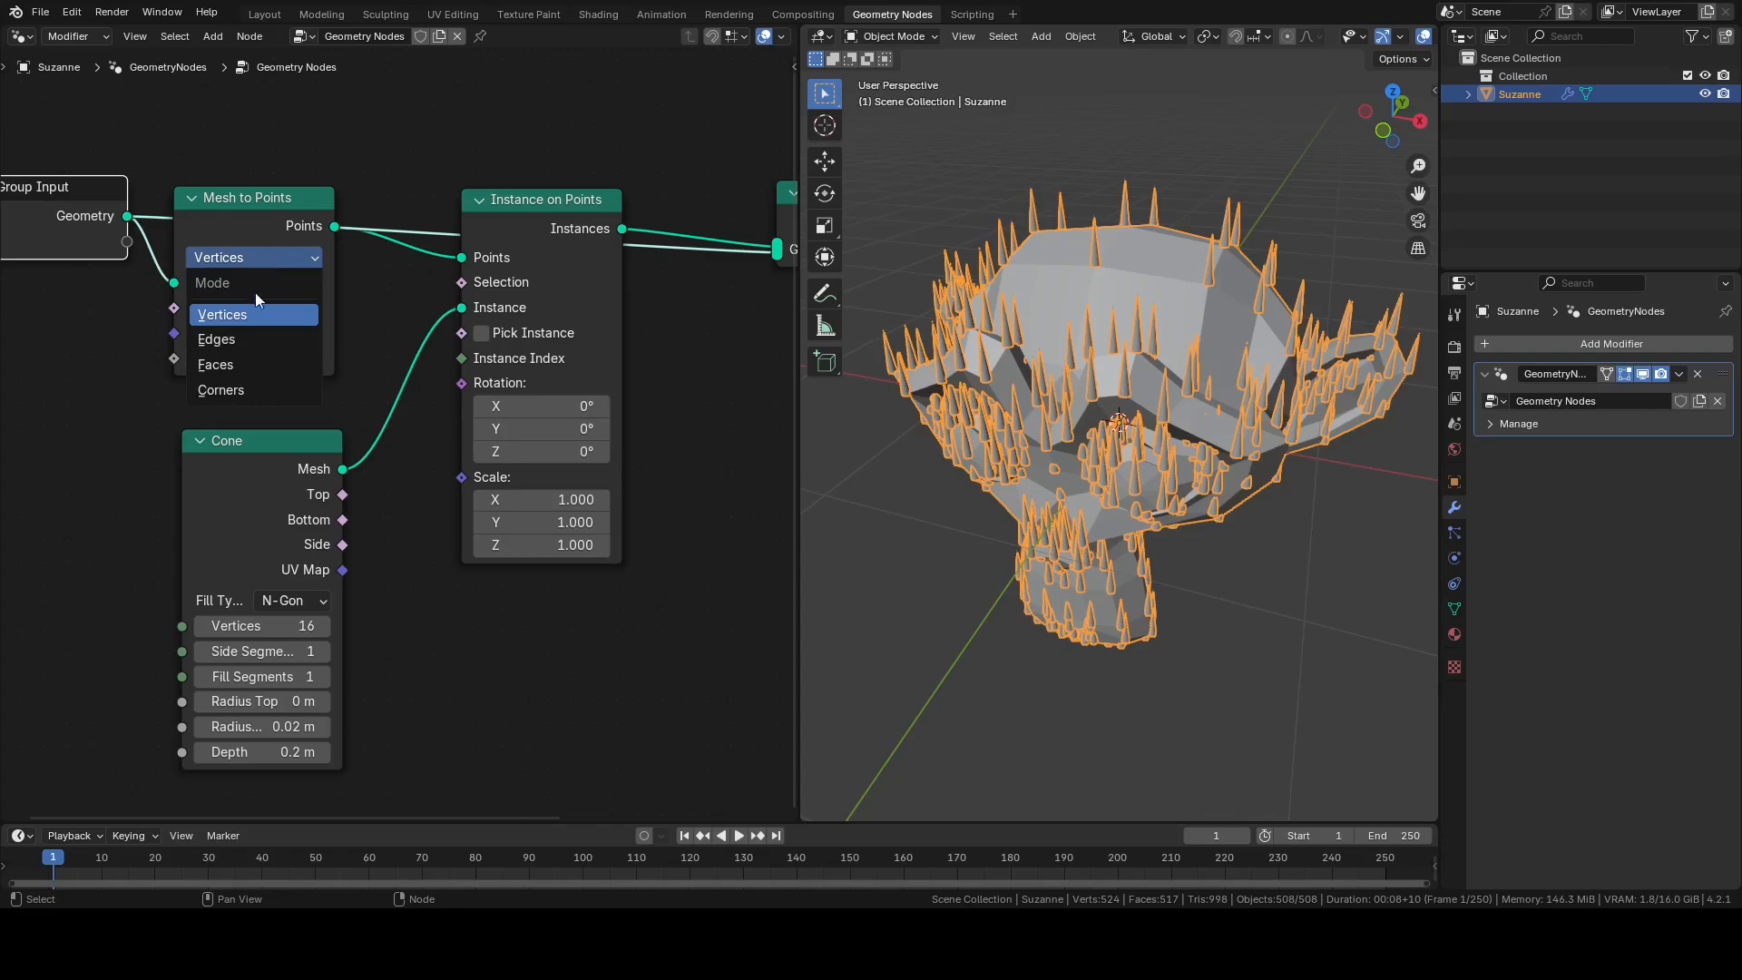
click(243, 357)
middle_drag(907, 350, 1407, 347)
middle_drag(1361, 417, 1159, 346)
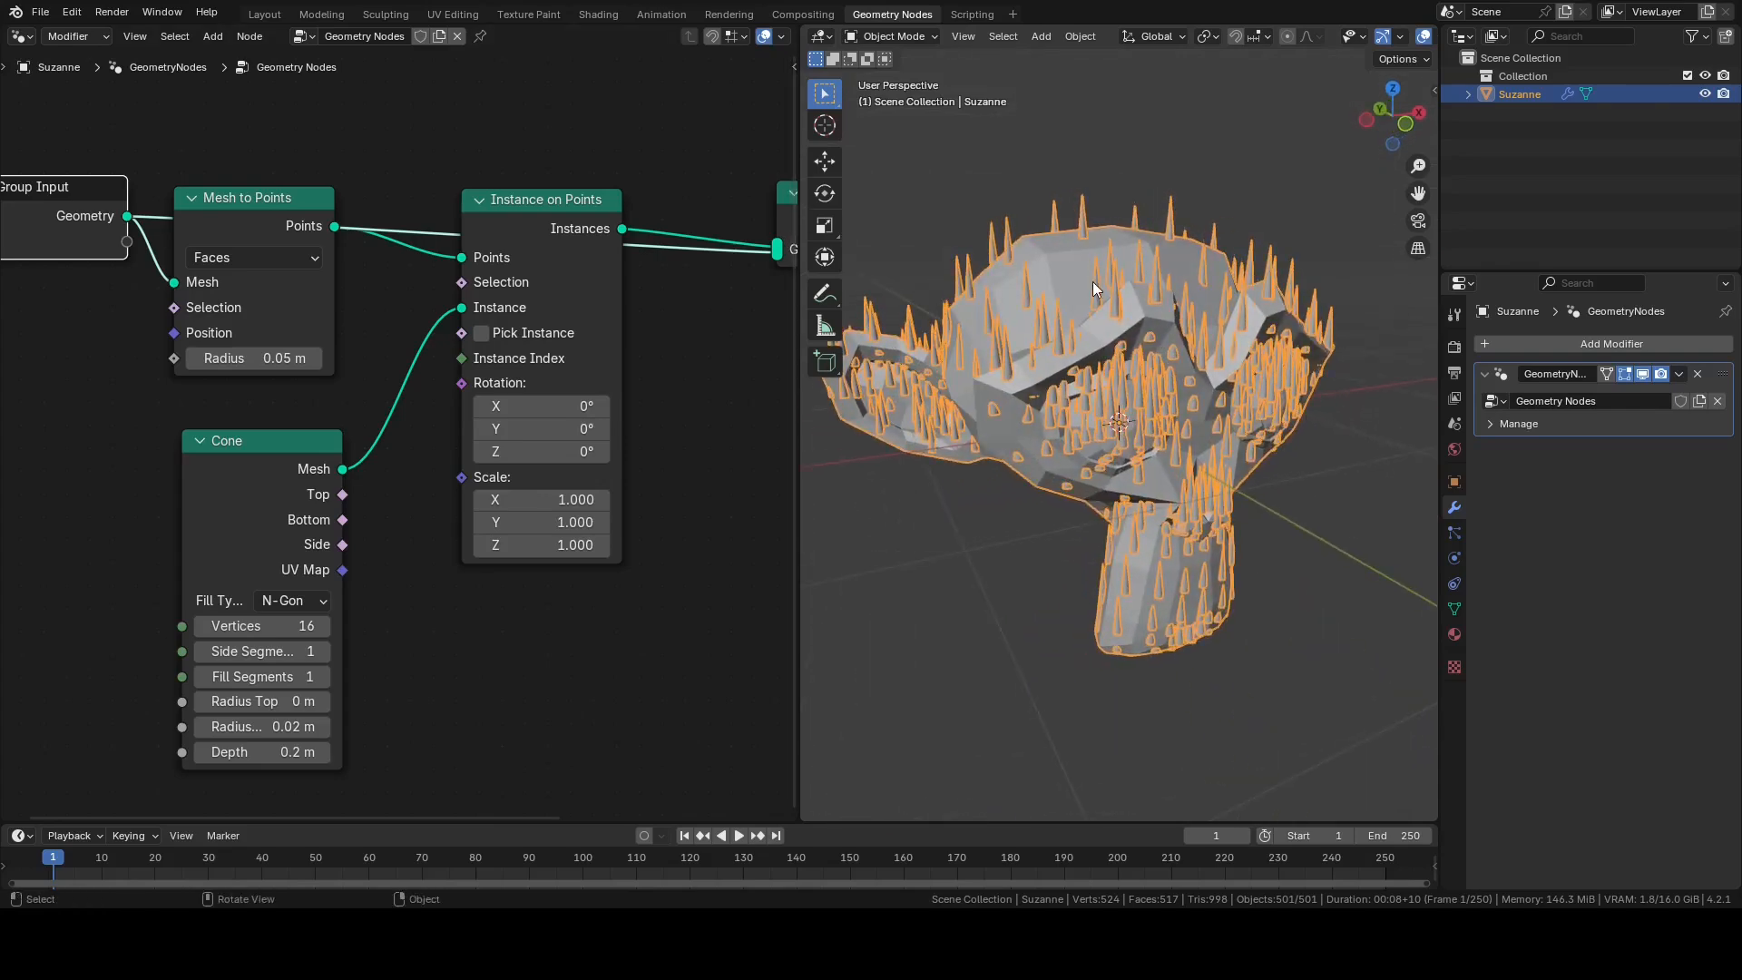
mouse_move(1172, 331)
middle_down()
mouse_move(1018, 337)
mouse_move(1217, 336)
mouse_move(1169, 362)
middle_up()
middle_drag(1124, 270, 1147, 221)
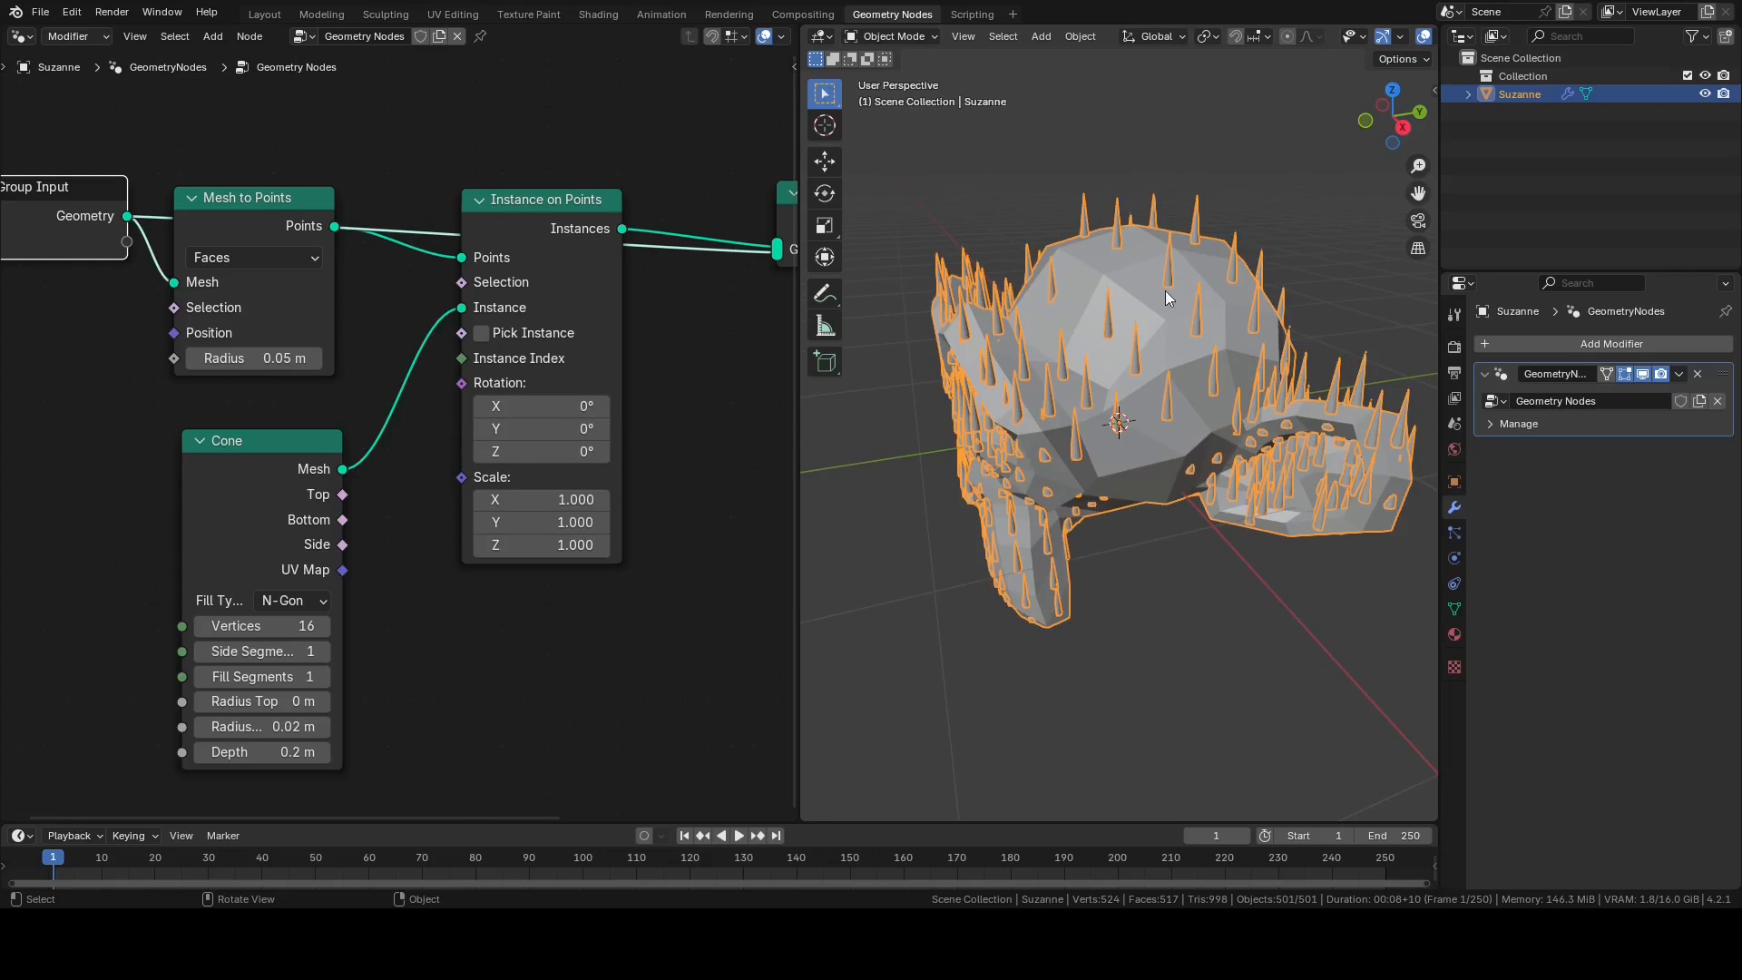
Step: Make room beside Group Input, insert a Capture Attribute node on its link to Mesh to Points, and set the domain to Face
middle_drag(466, 590, 813, 567)
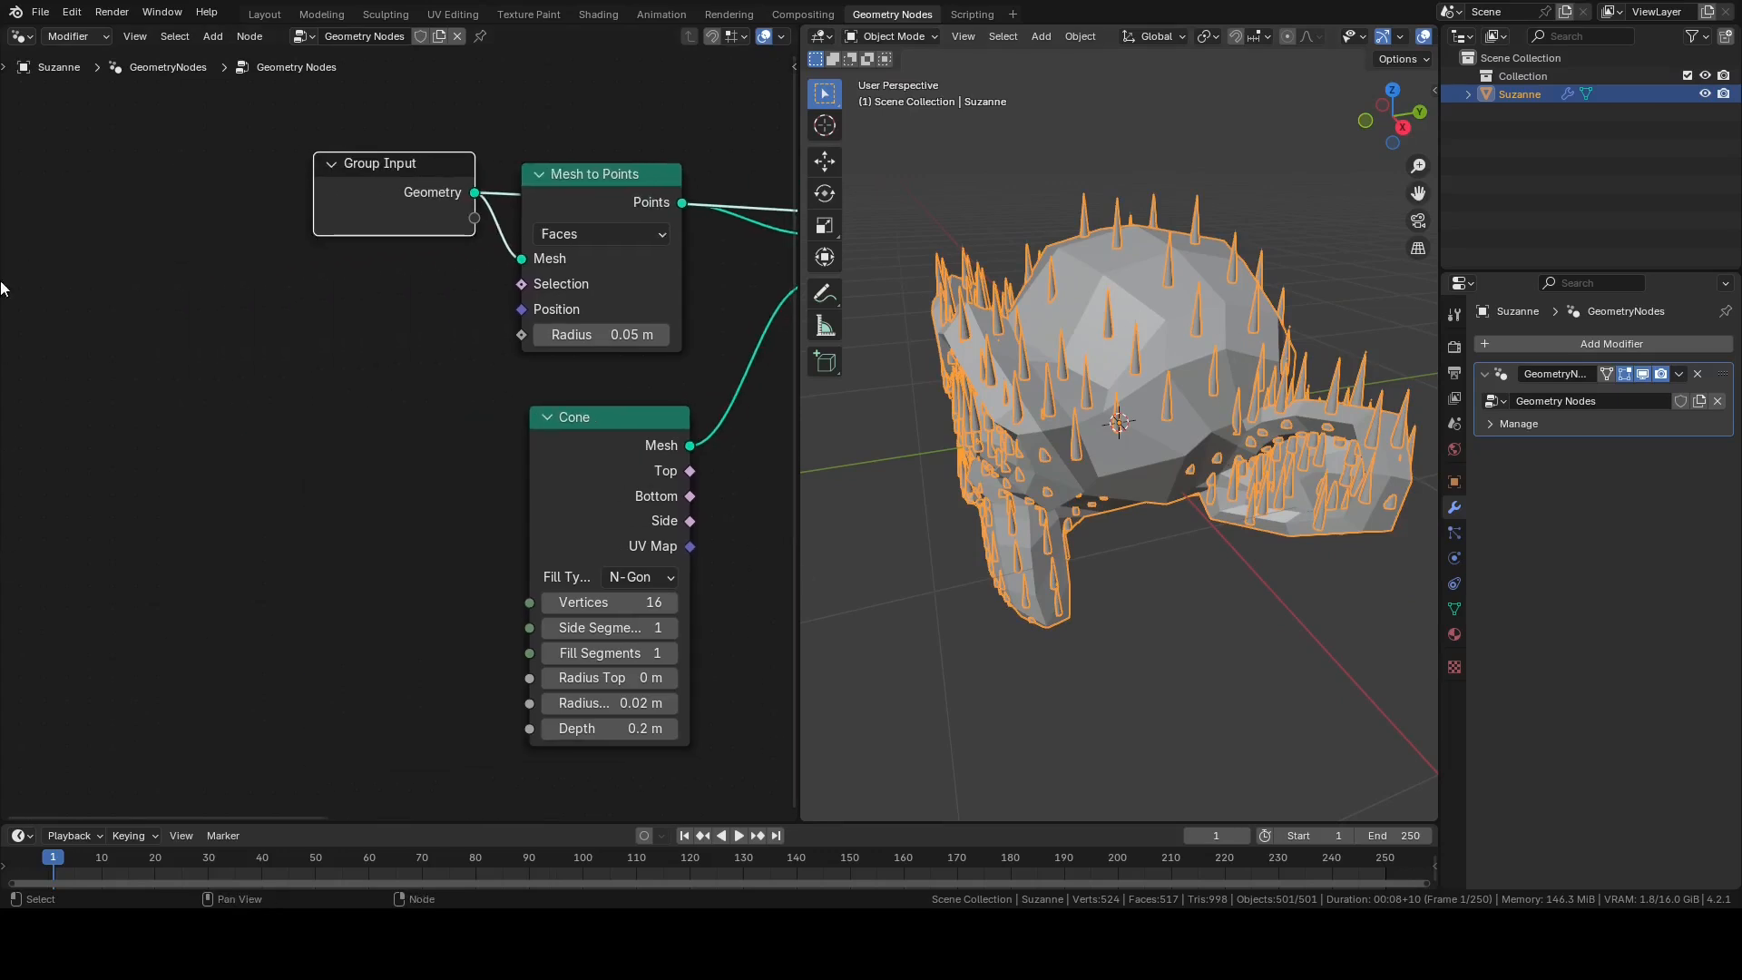
drag(363, 155, 56, 161)
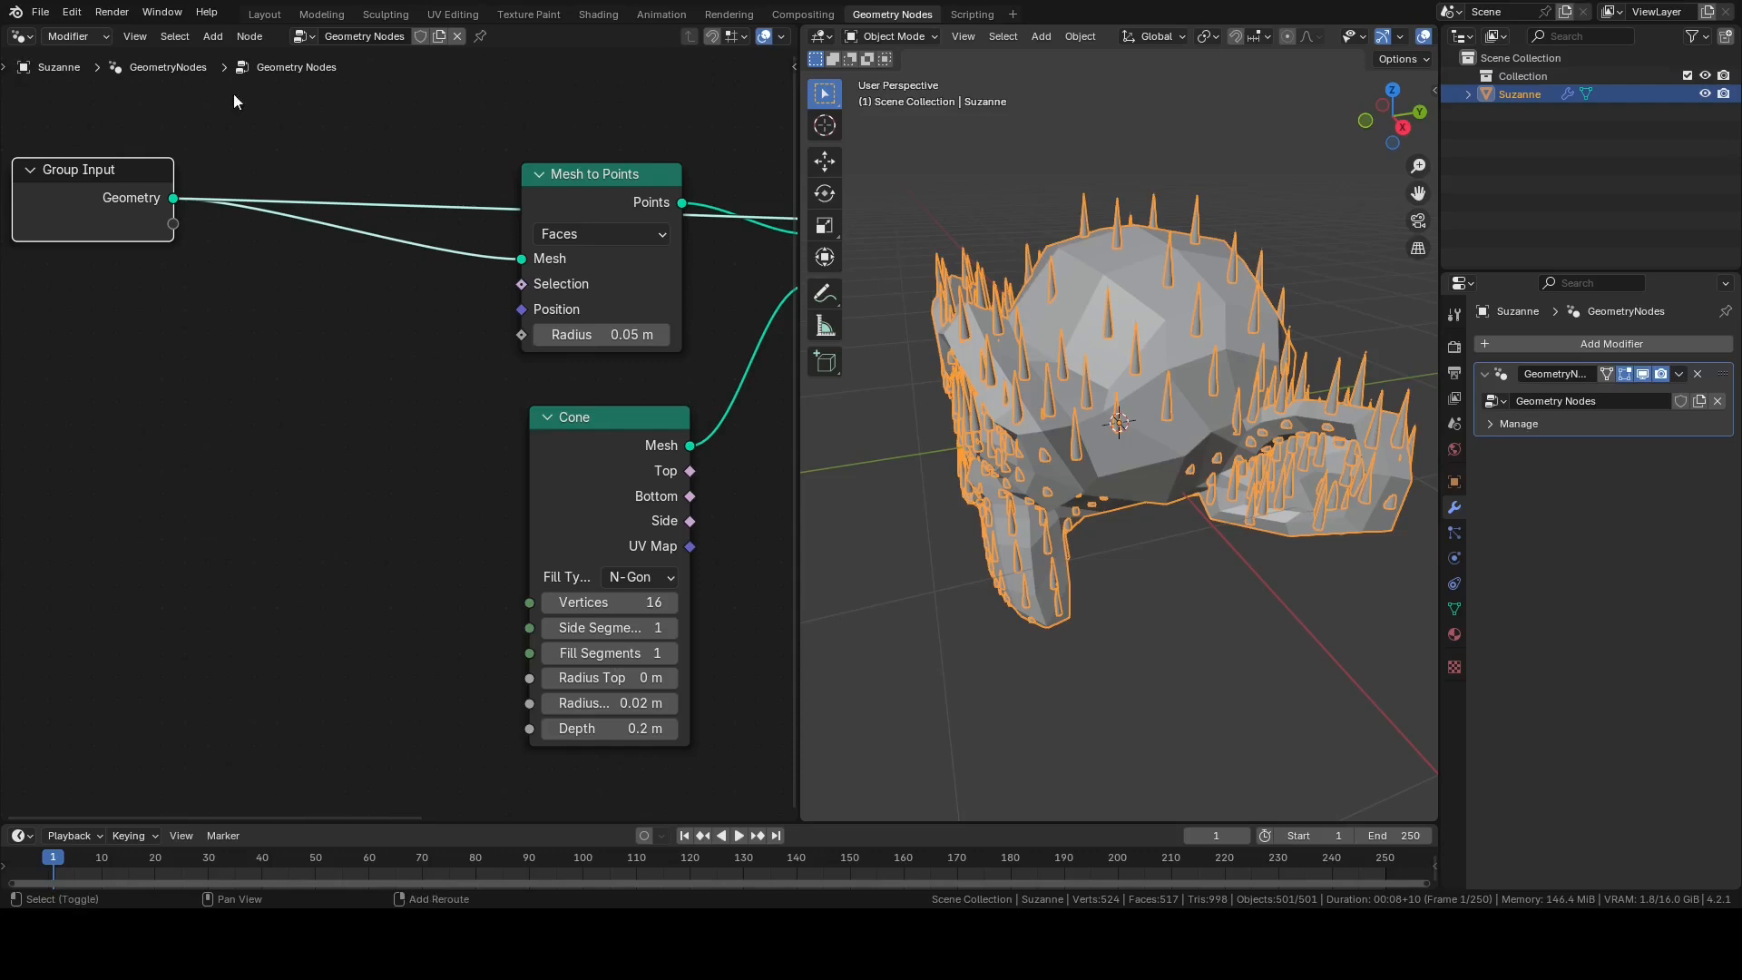
key(shift+a)
click(206, 381)
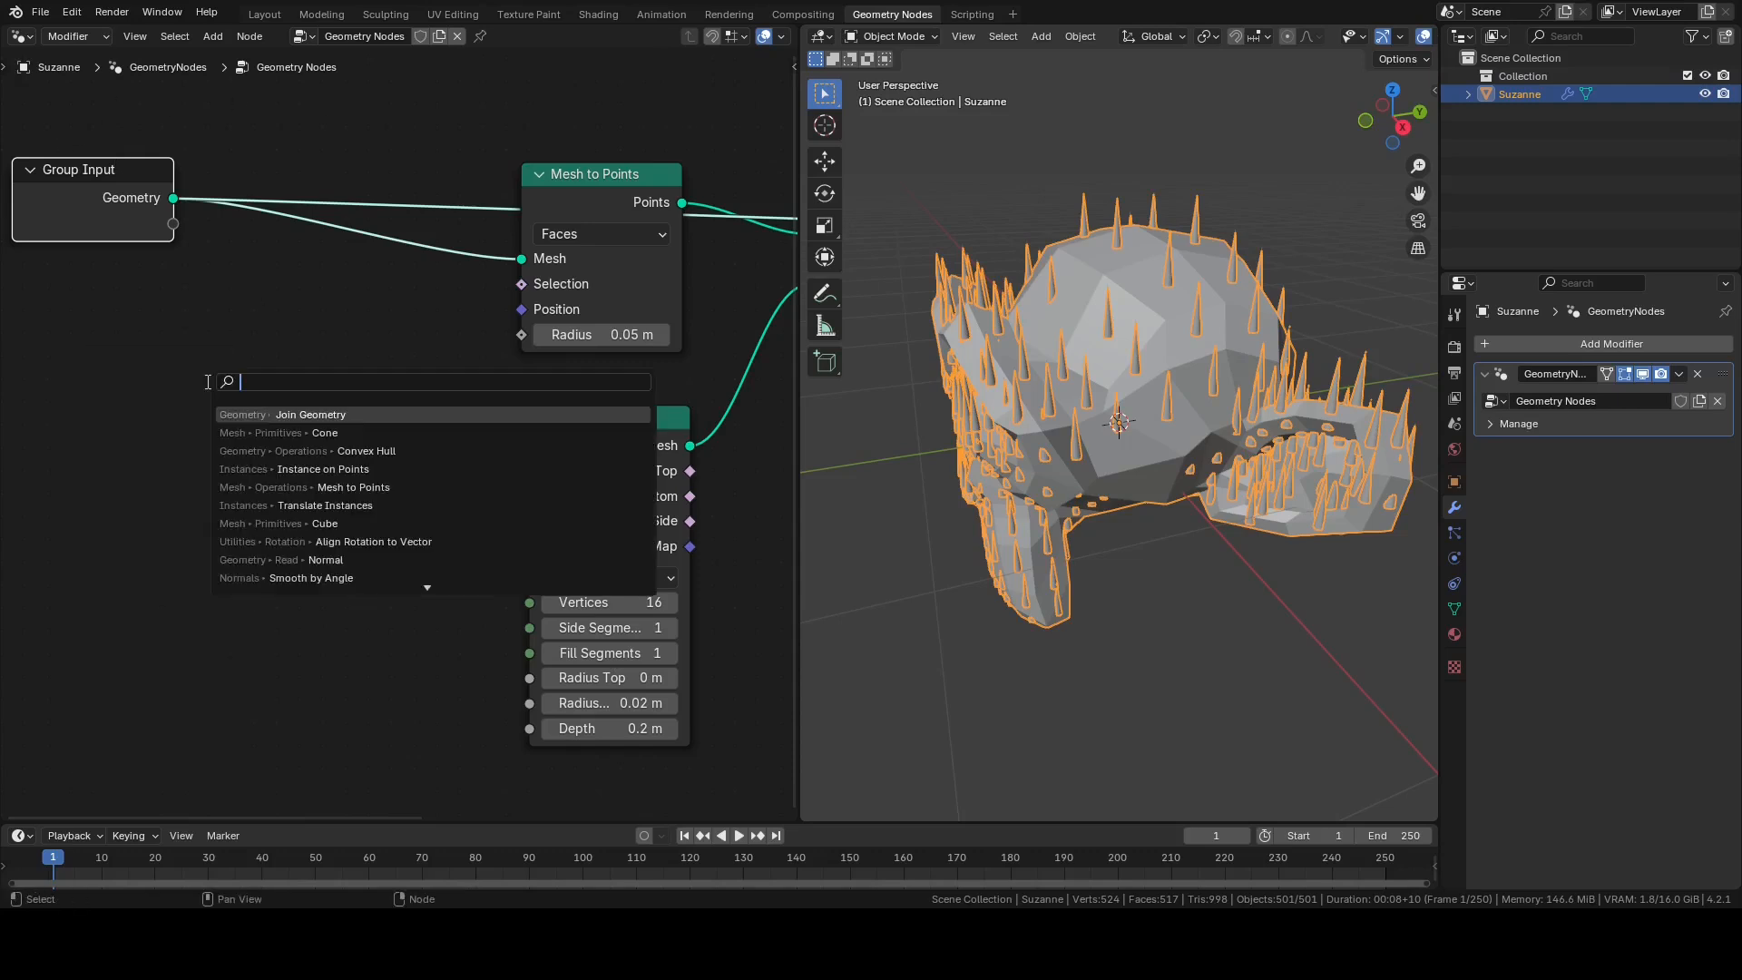
text(cap)
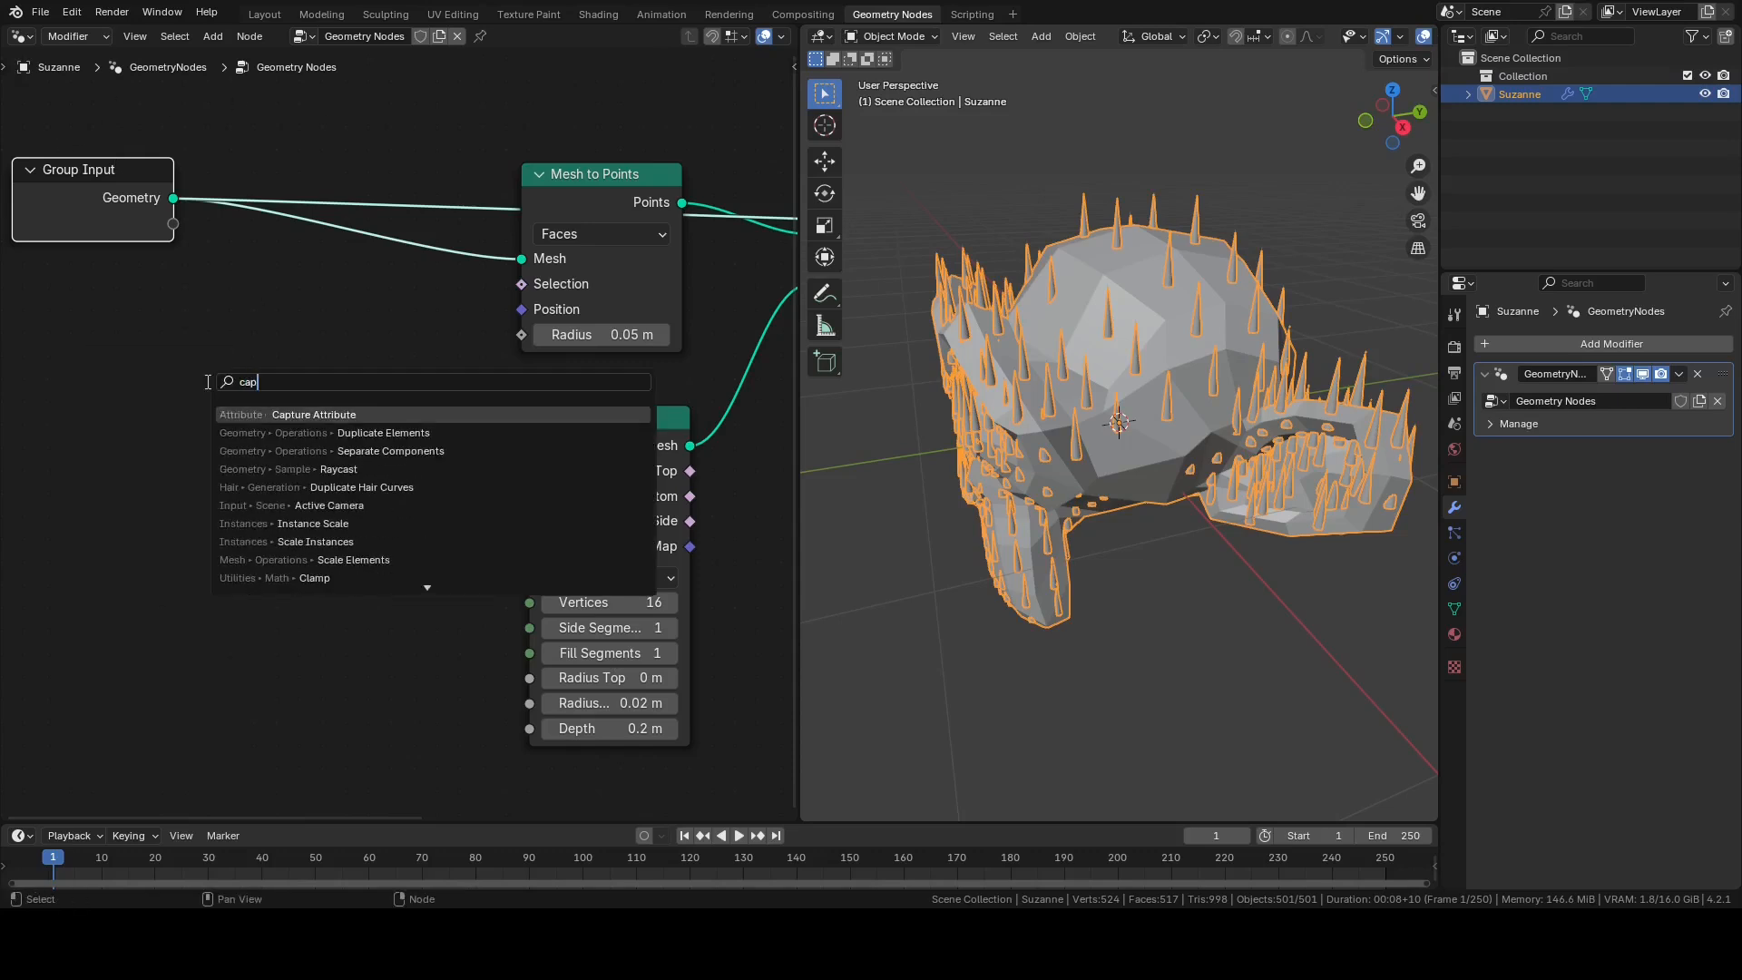
key(Return)
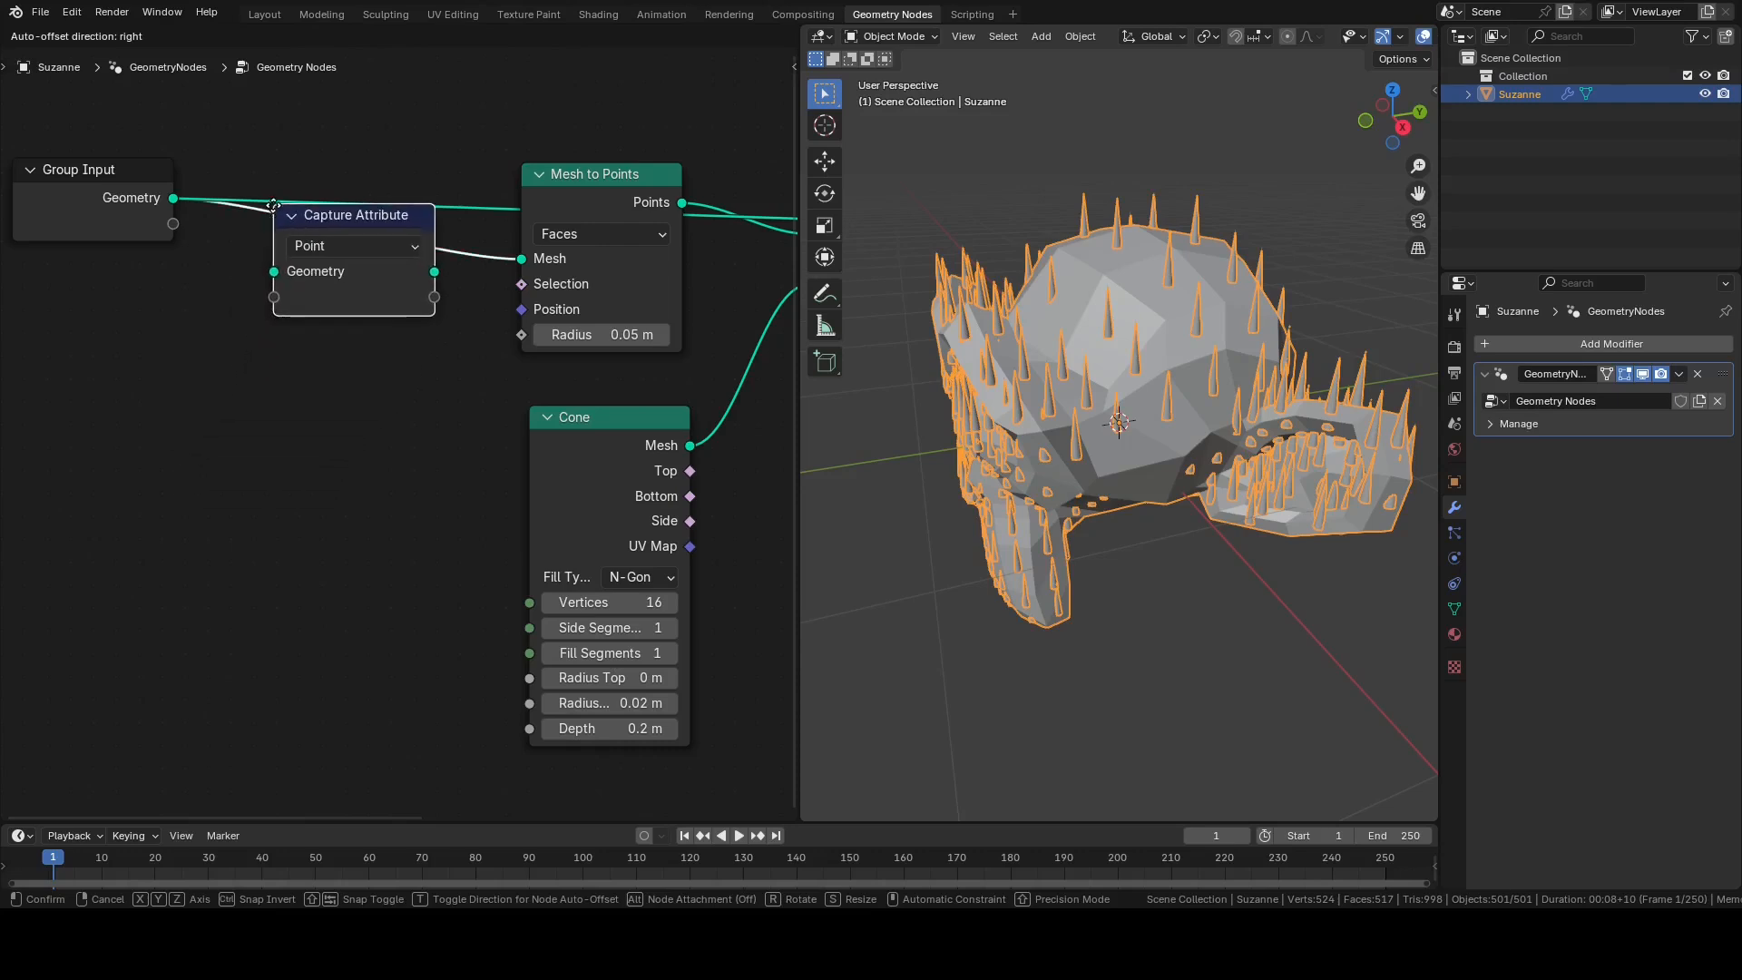
click(276, 219)
click(328, 265)
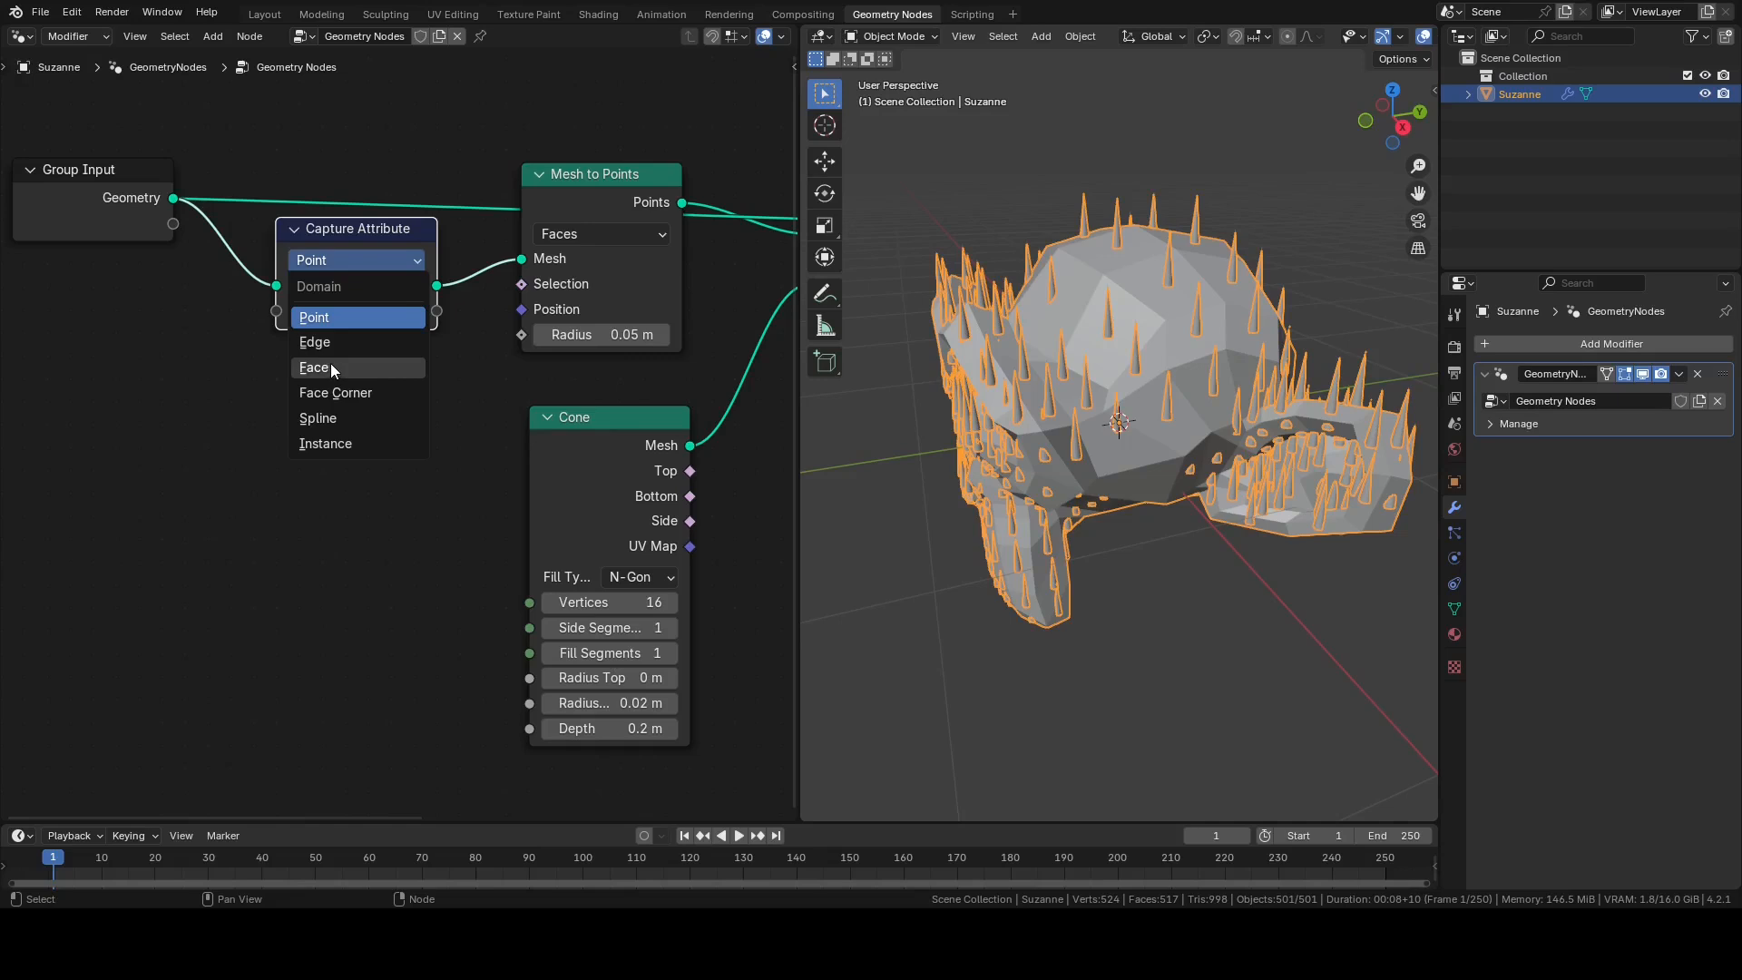
click(333, 367)
Step: Add a Normal node below Group Input and connect its output to a new attribute on Capture Attribute
middle_drag(154, 350, 225, 363)
key(shift+a)
click(182, 294)
text(nor)
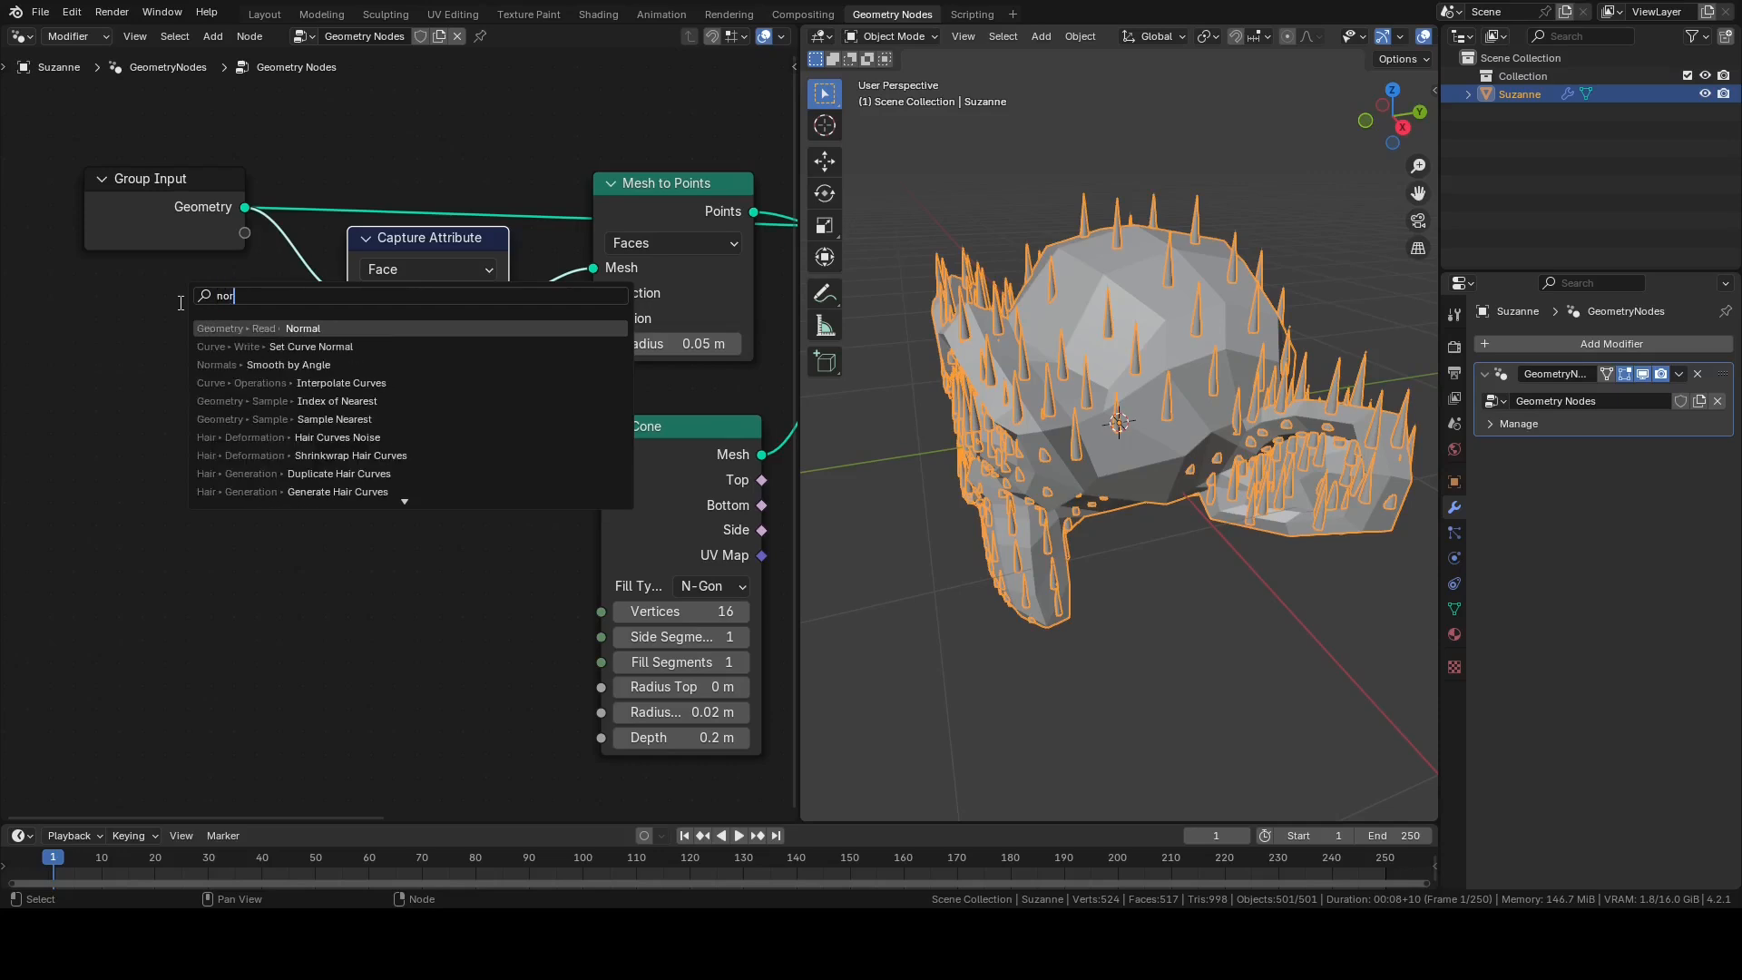
key(Return)
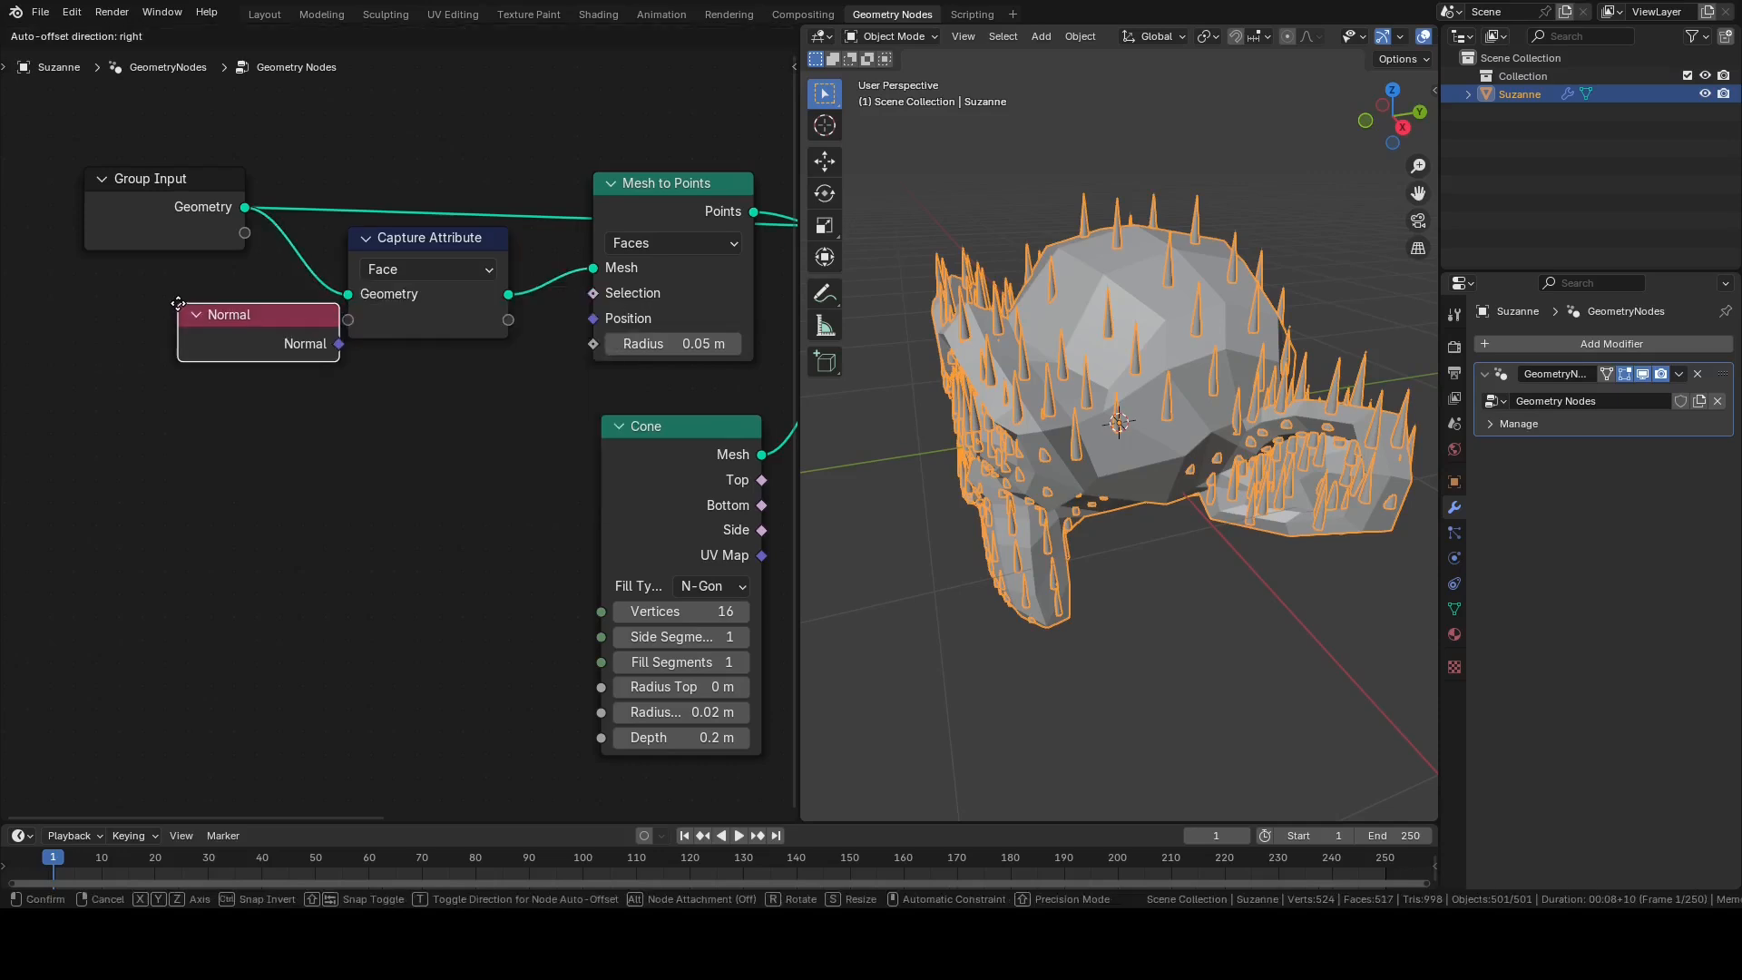
click(106, 283)
drag(265, 322, 371, 344)
scroll(327, 408, right, 5)
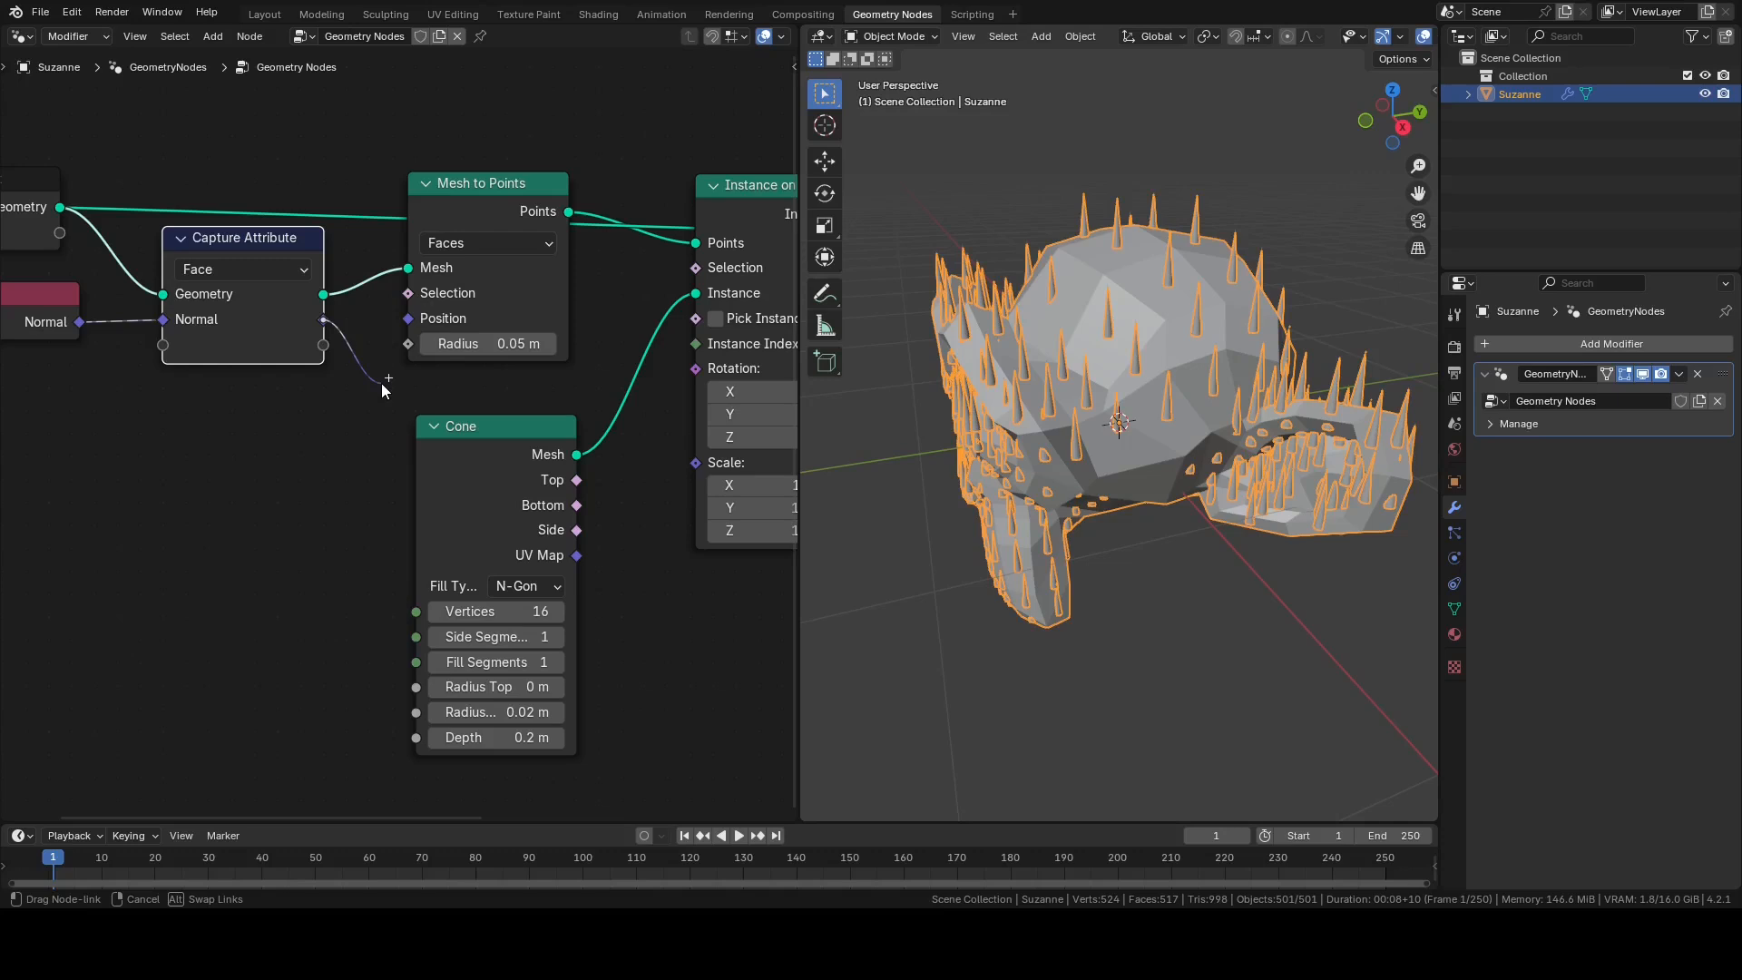
drag(380, 384, 381, 382)
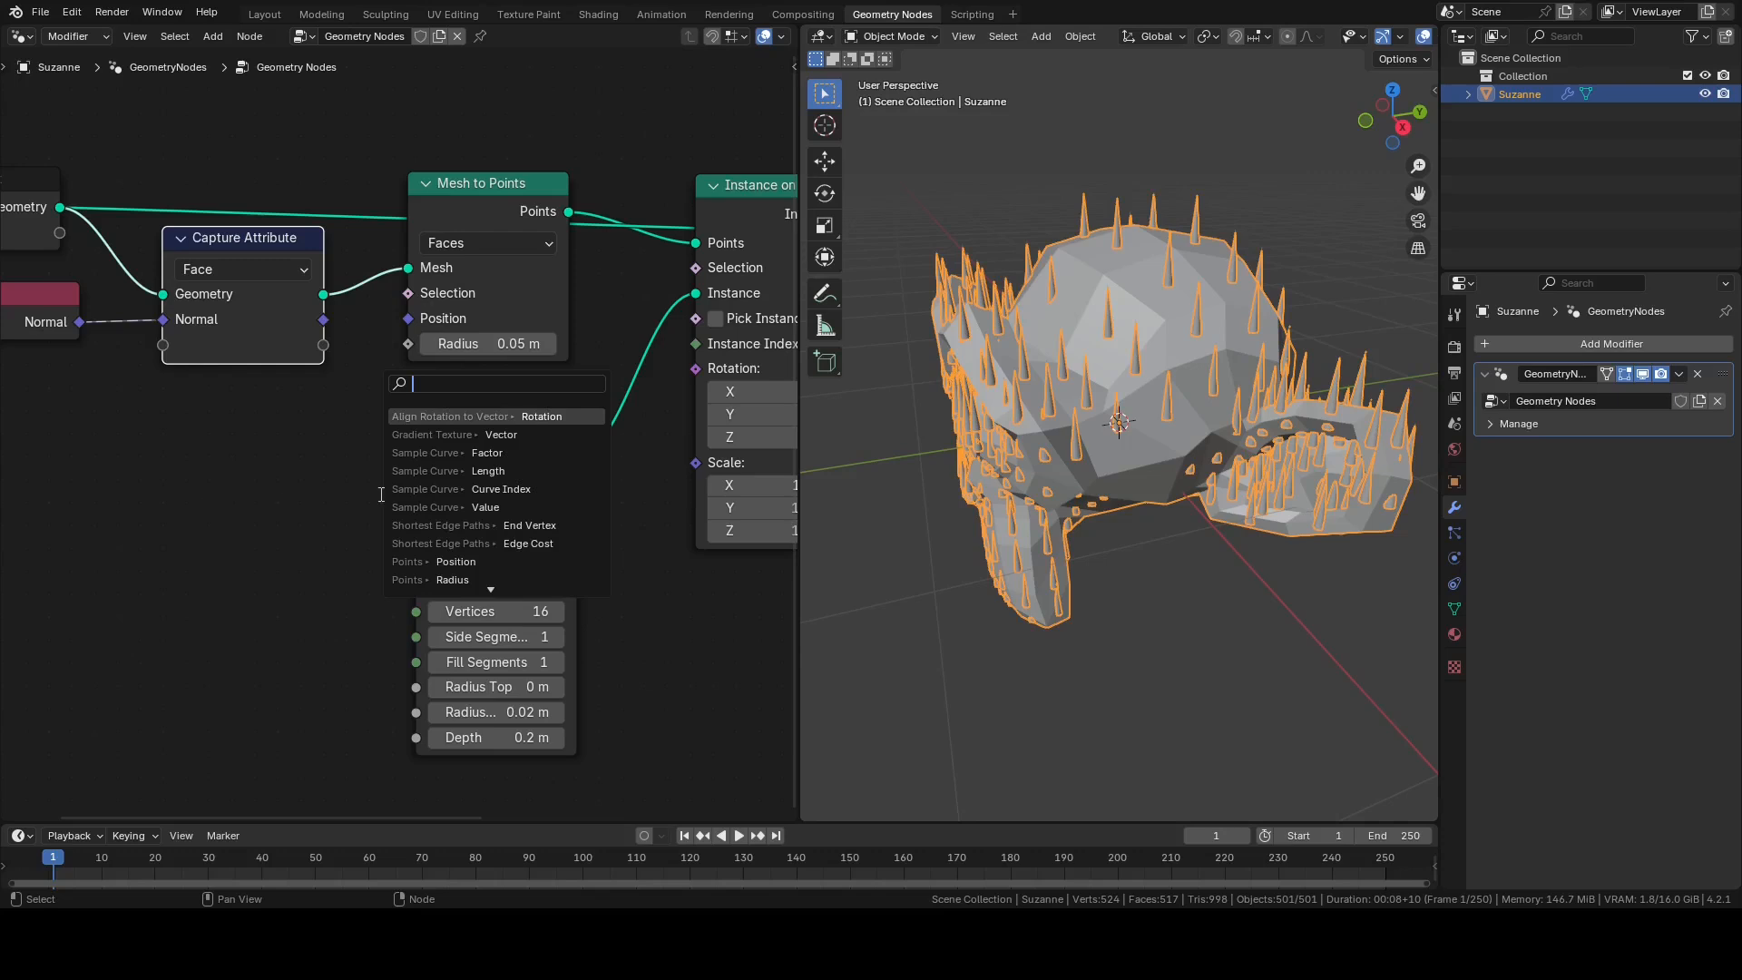
middle_drag(236, 489, 398, 478)
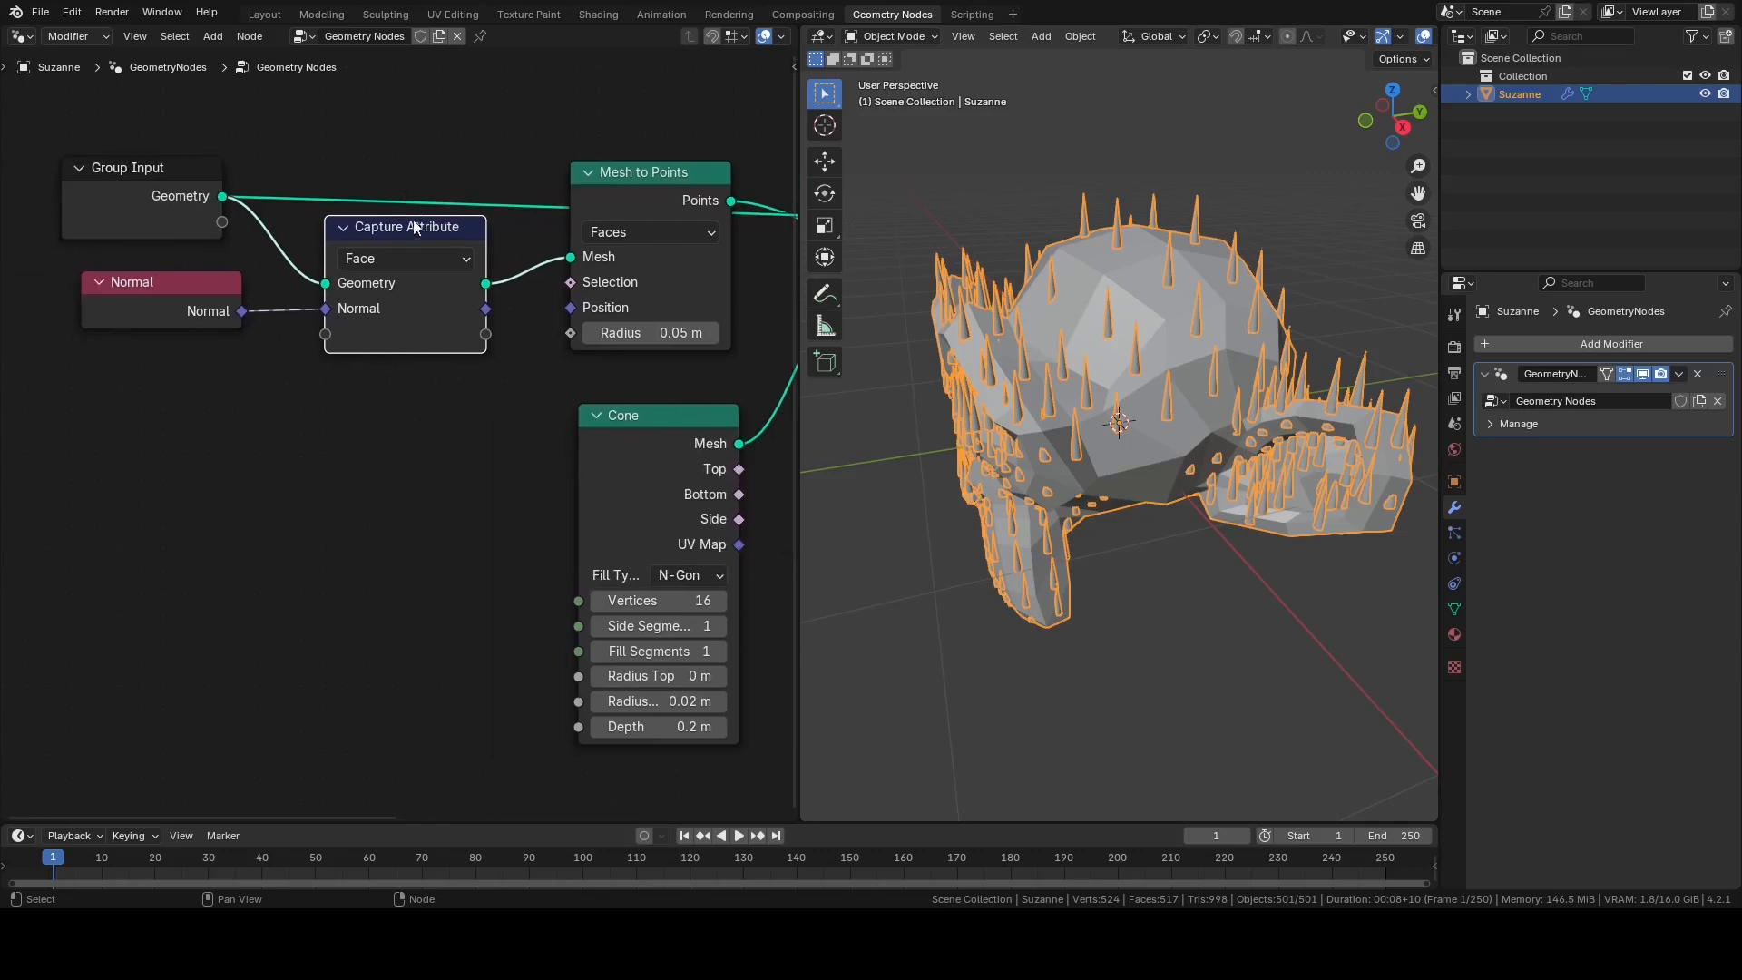
middle_drag(95, 394, 7, 367)
middle_drag(138, 385, 237, 401)
middle_drag(465, 385, 400, 388)
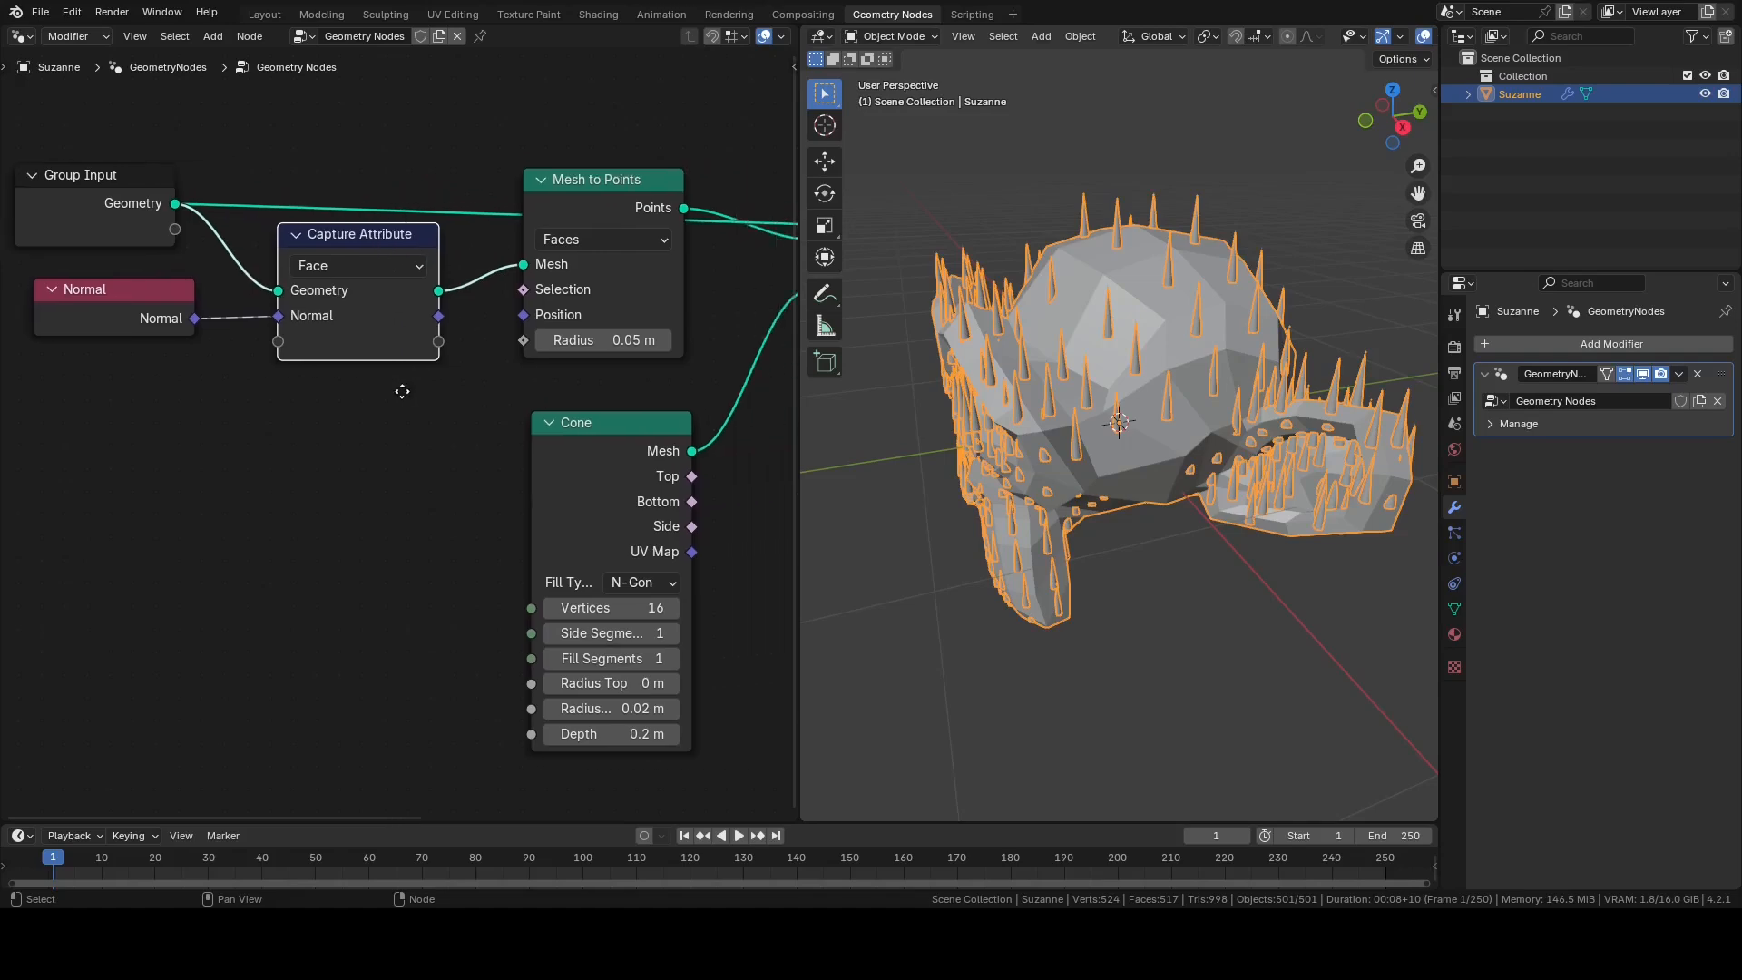
right_click(1230, 305)
middle_drag(1216, 274, 1282, 305)
Step: Move the Cone node beneath Capture Attribute to free space below Mesh to Points
middle_drag(332, 587, 782, 545)
drag(278, 391, 65, 383)
middle_drag(297, 501, 545, 430)
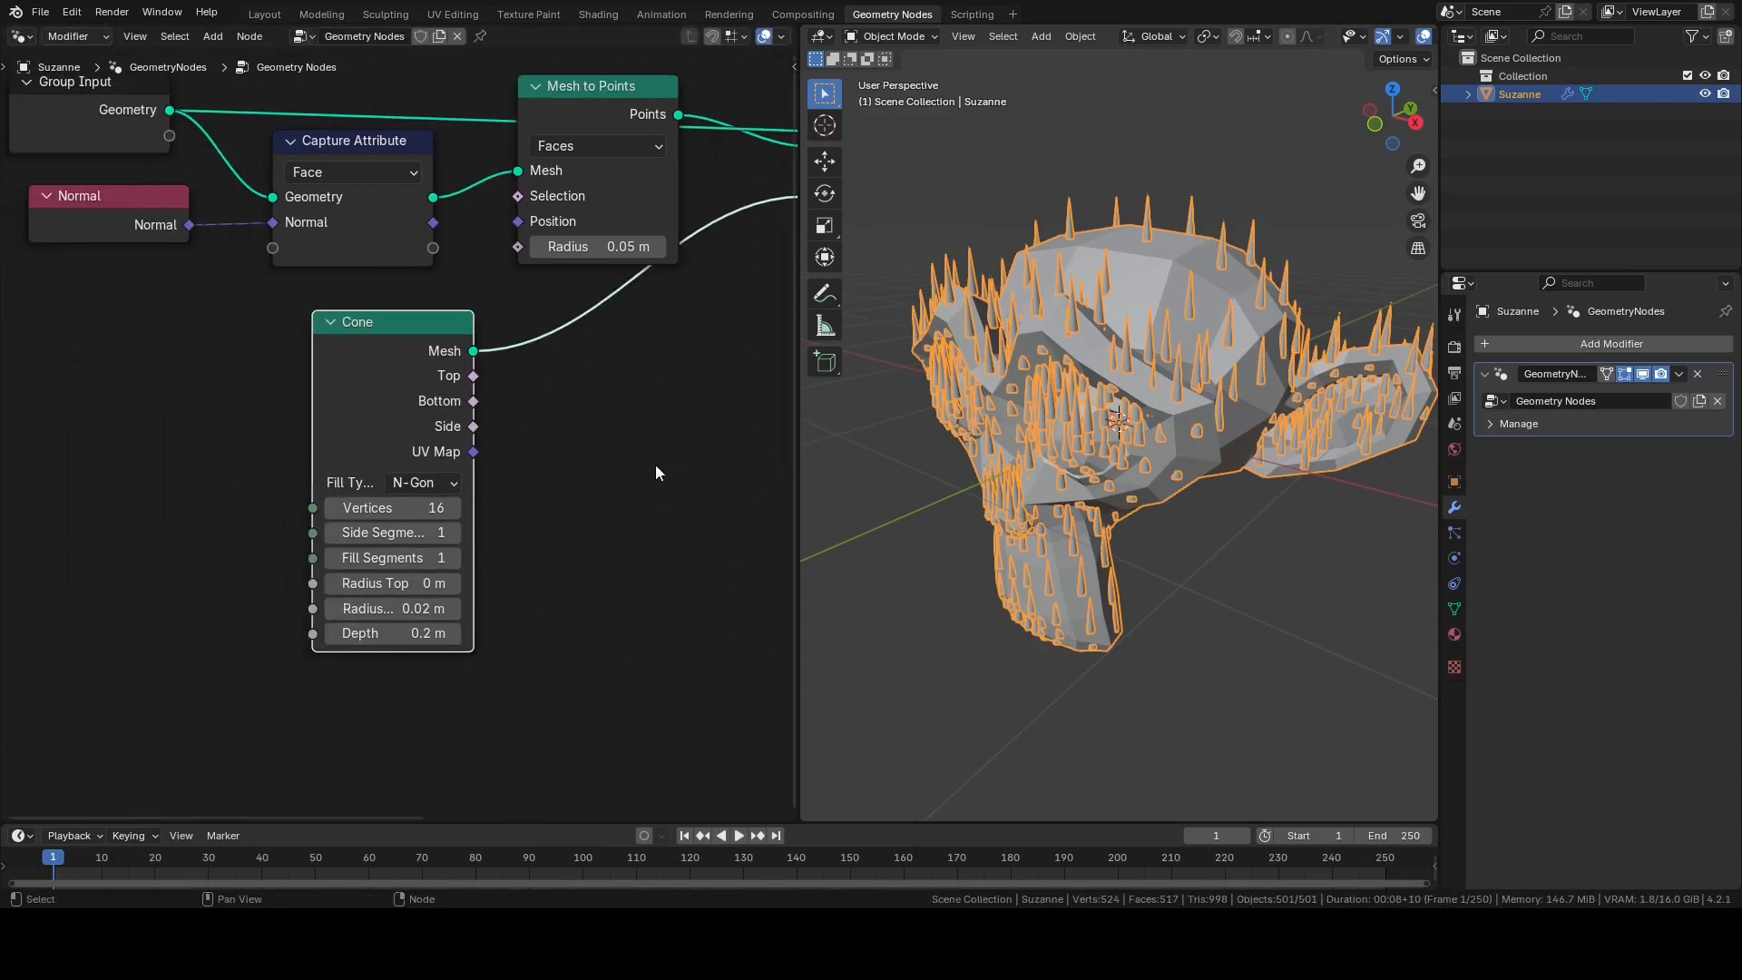
middle_drag(656, 463, 631, 456)
drag(341, 323, 296, 309)
middle_drag(607, 451, 580, 486)
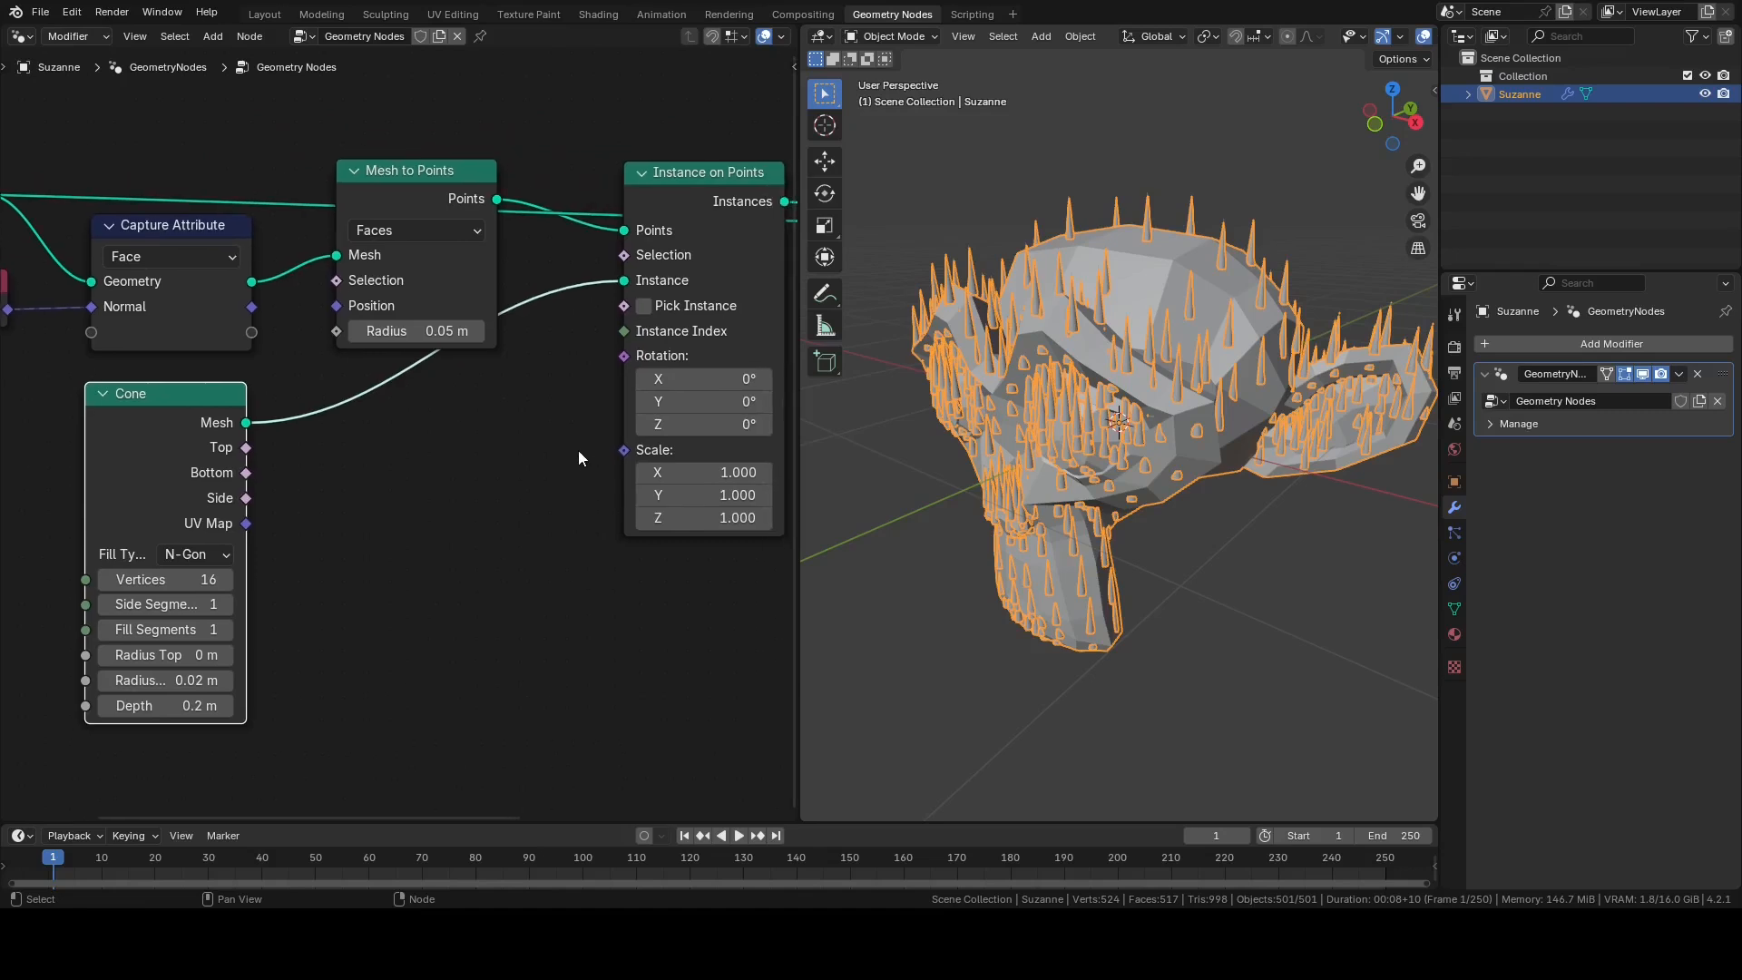
Step: Add an Align Rotation to Vector node beside the Cone node, below Mesh to Points
middle_drag(251, 442, 510, 470)
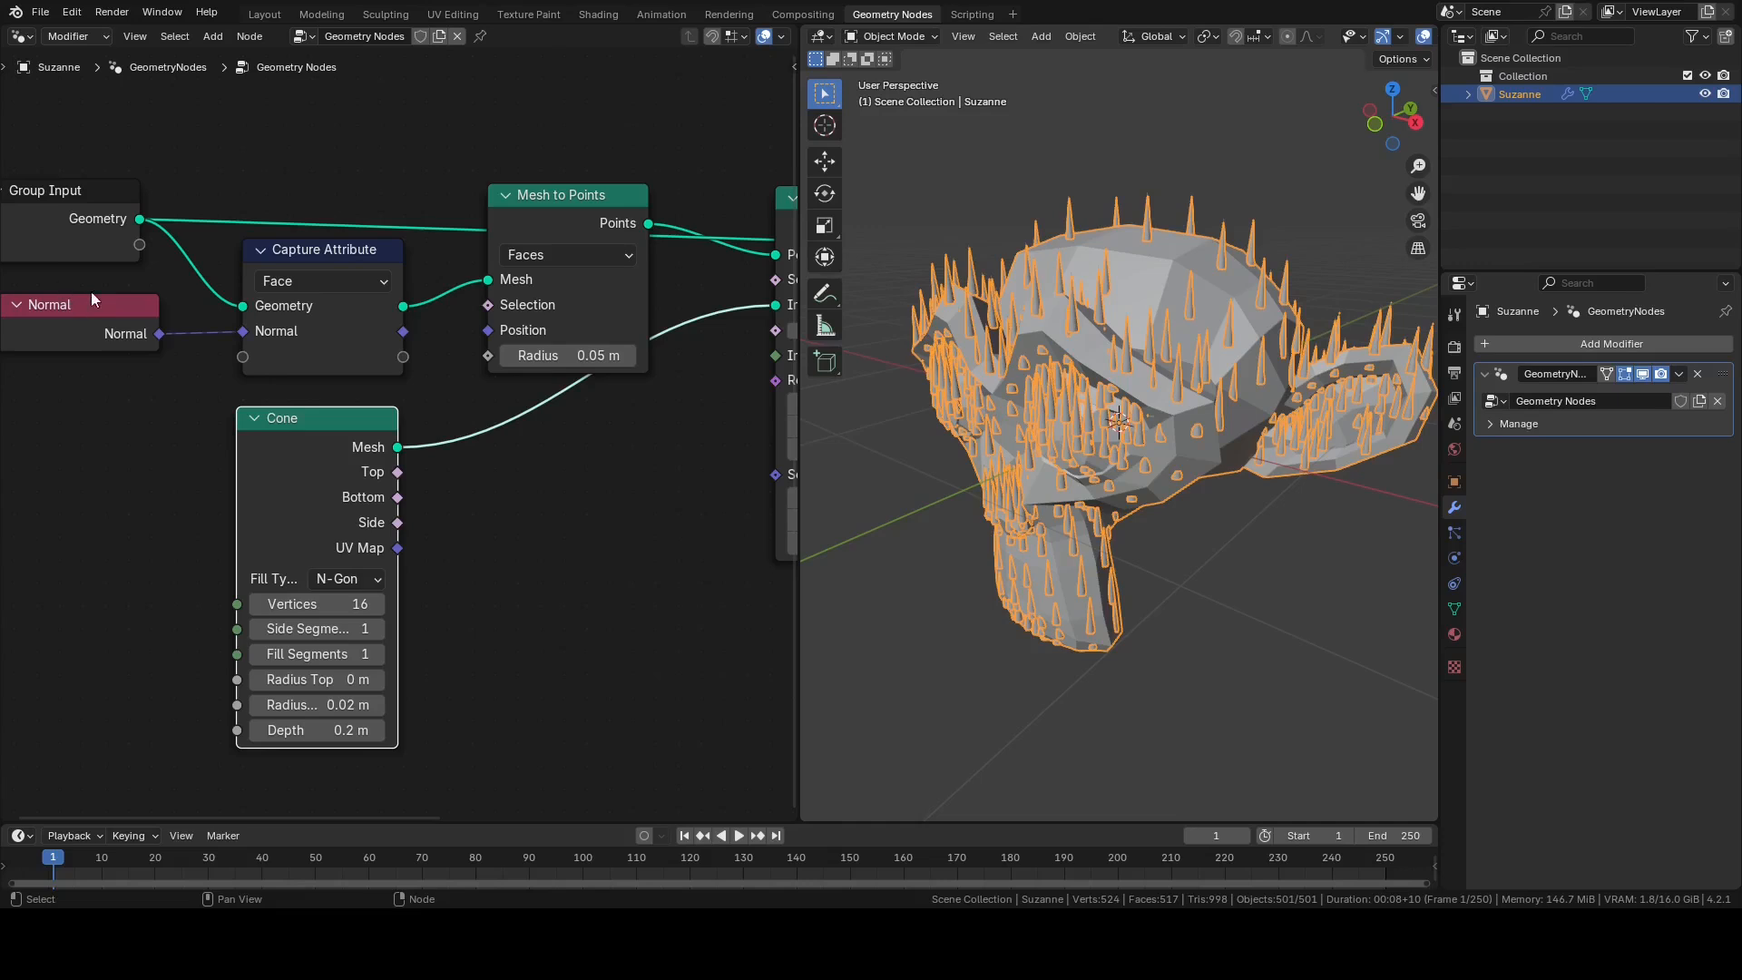
click(311, 245)
click(521, 480)
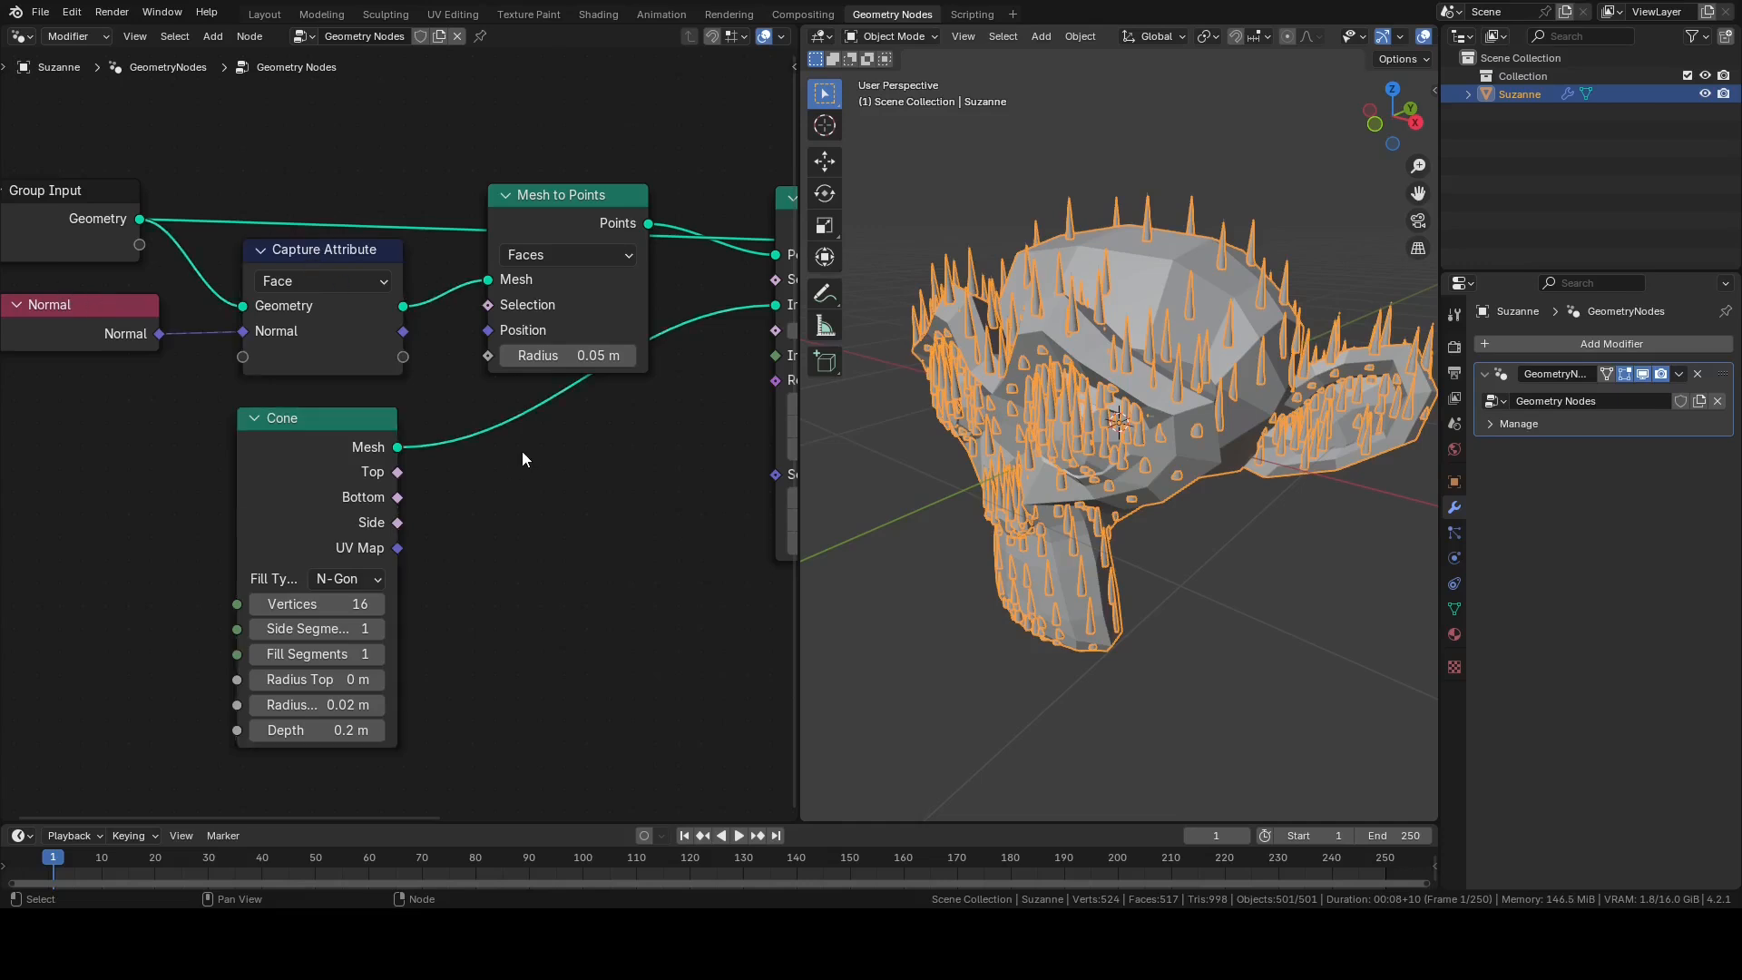
key(shift+a)
click(652, 499)
text(align)
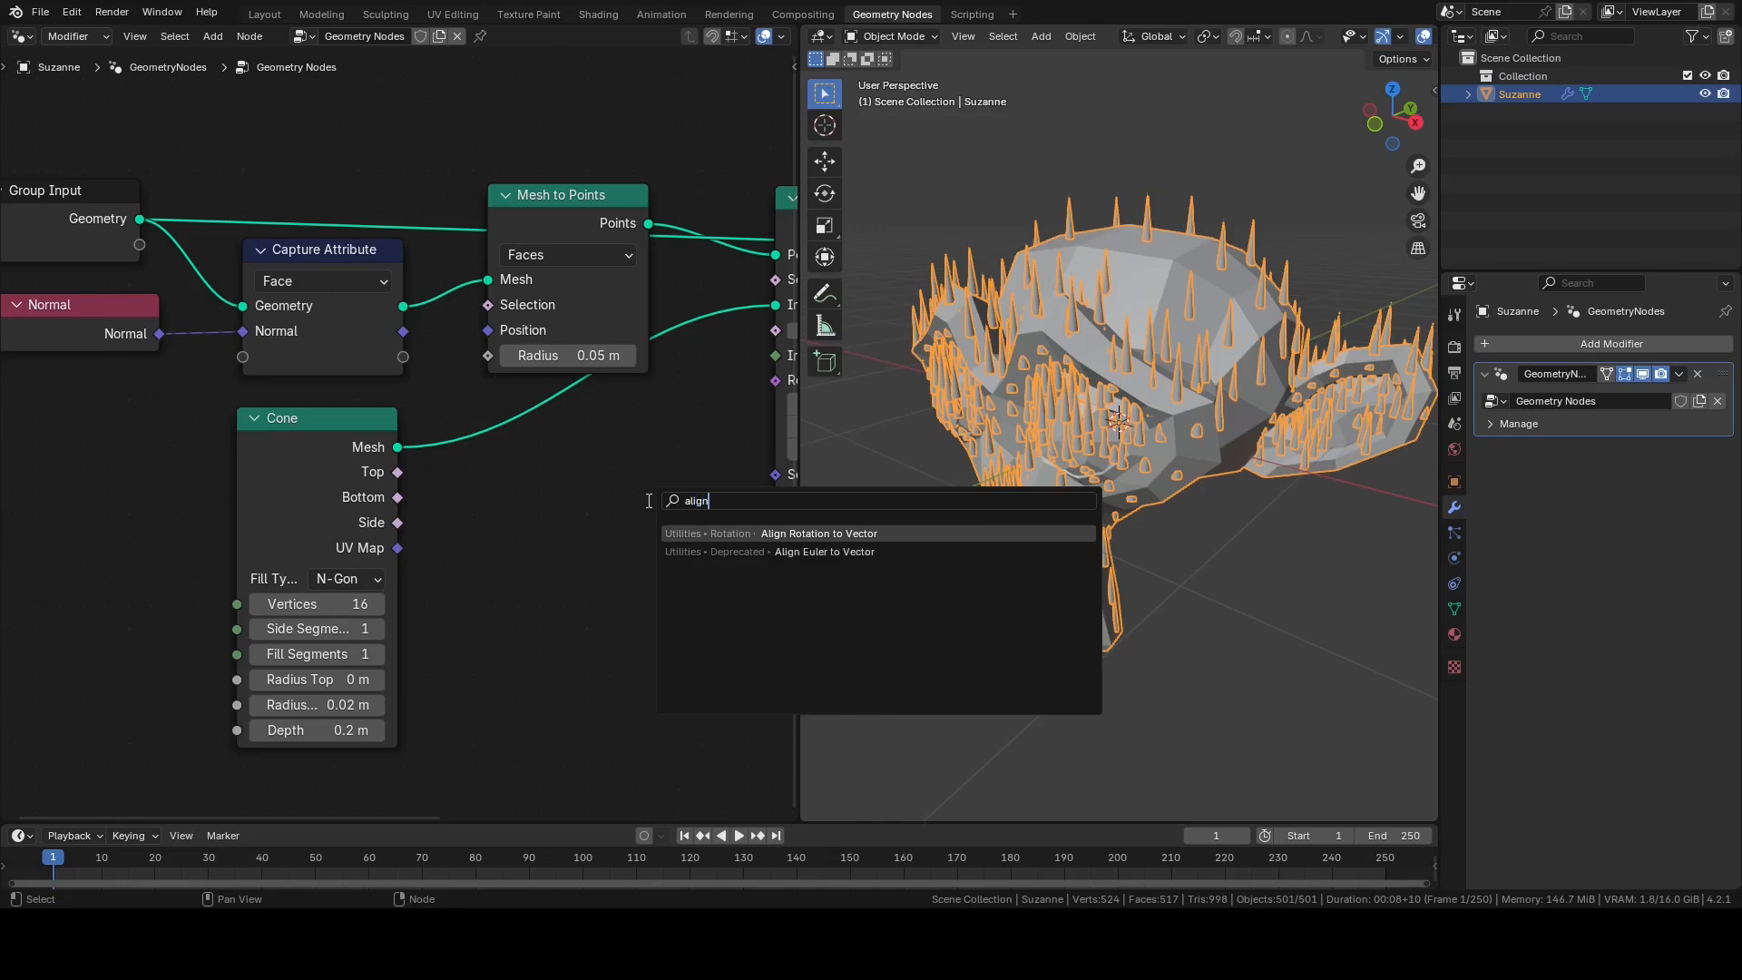
key(Return)
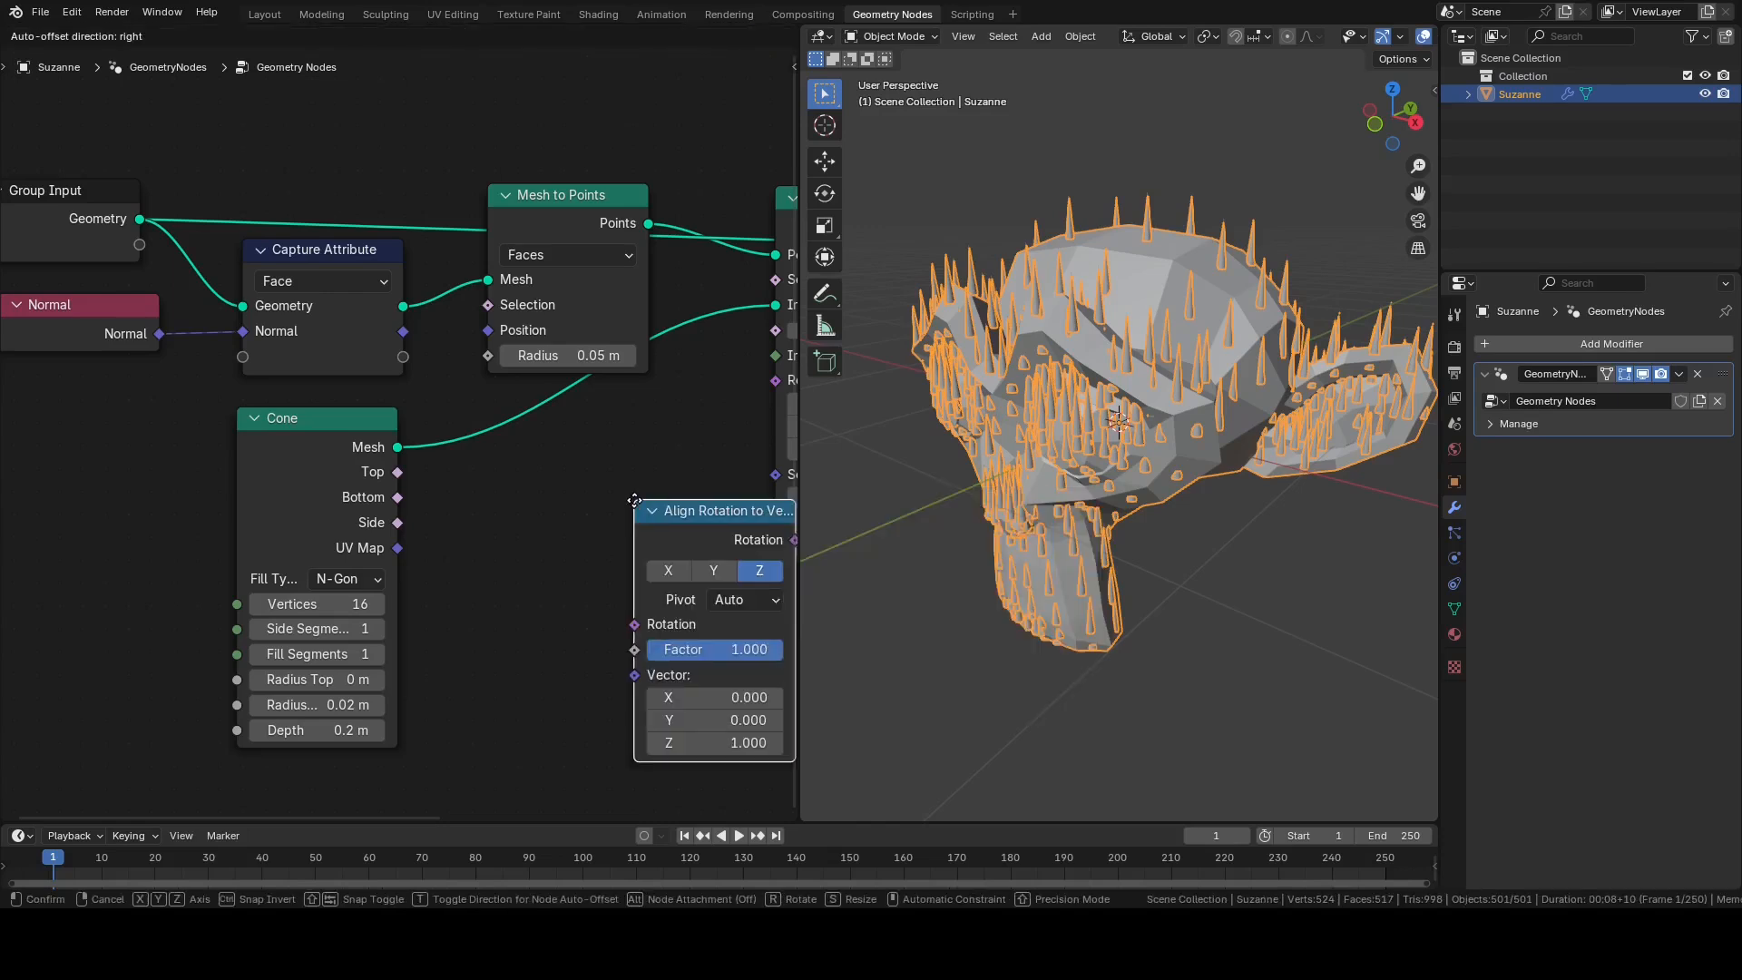
click(473, 490)
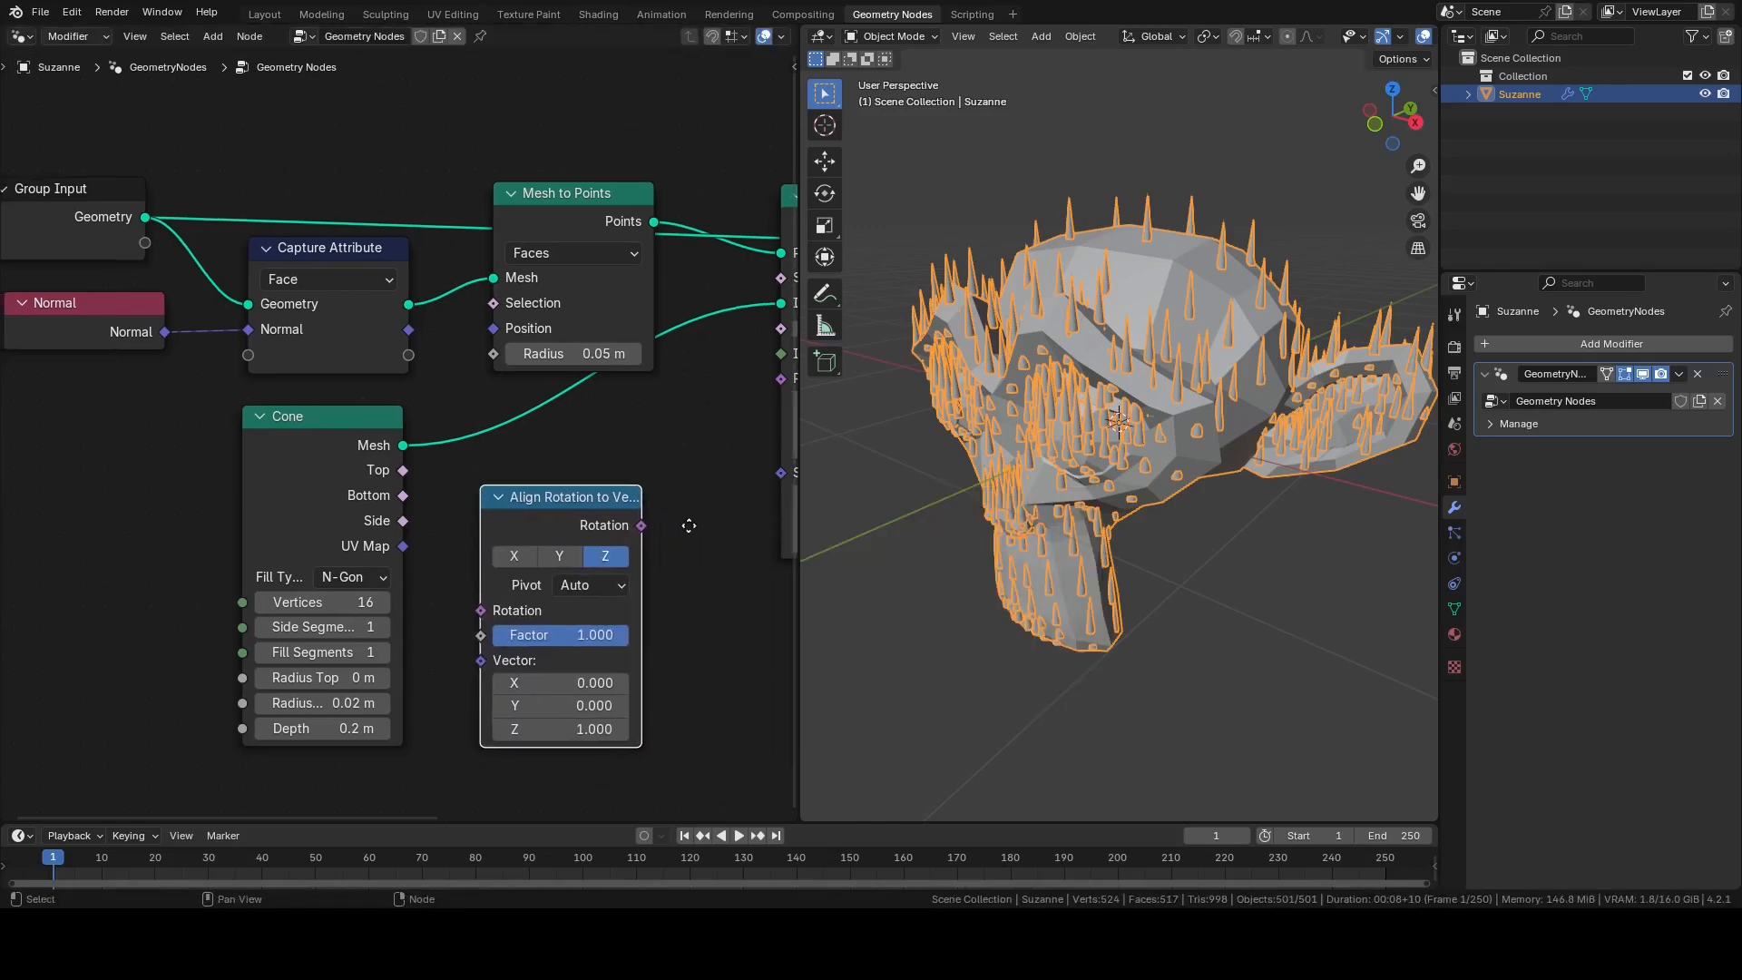
Step: Connect Align Rotation to Vector's Rotation output to the Rotation input of Instance on Points and place the node closer to it
middle_drag(684, 526, 556, 537)
drag(514, 533, 655, 386)
drag(432, 508, 506, 475)
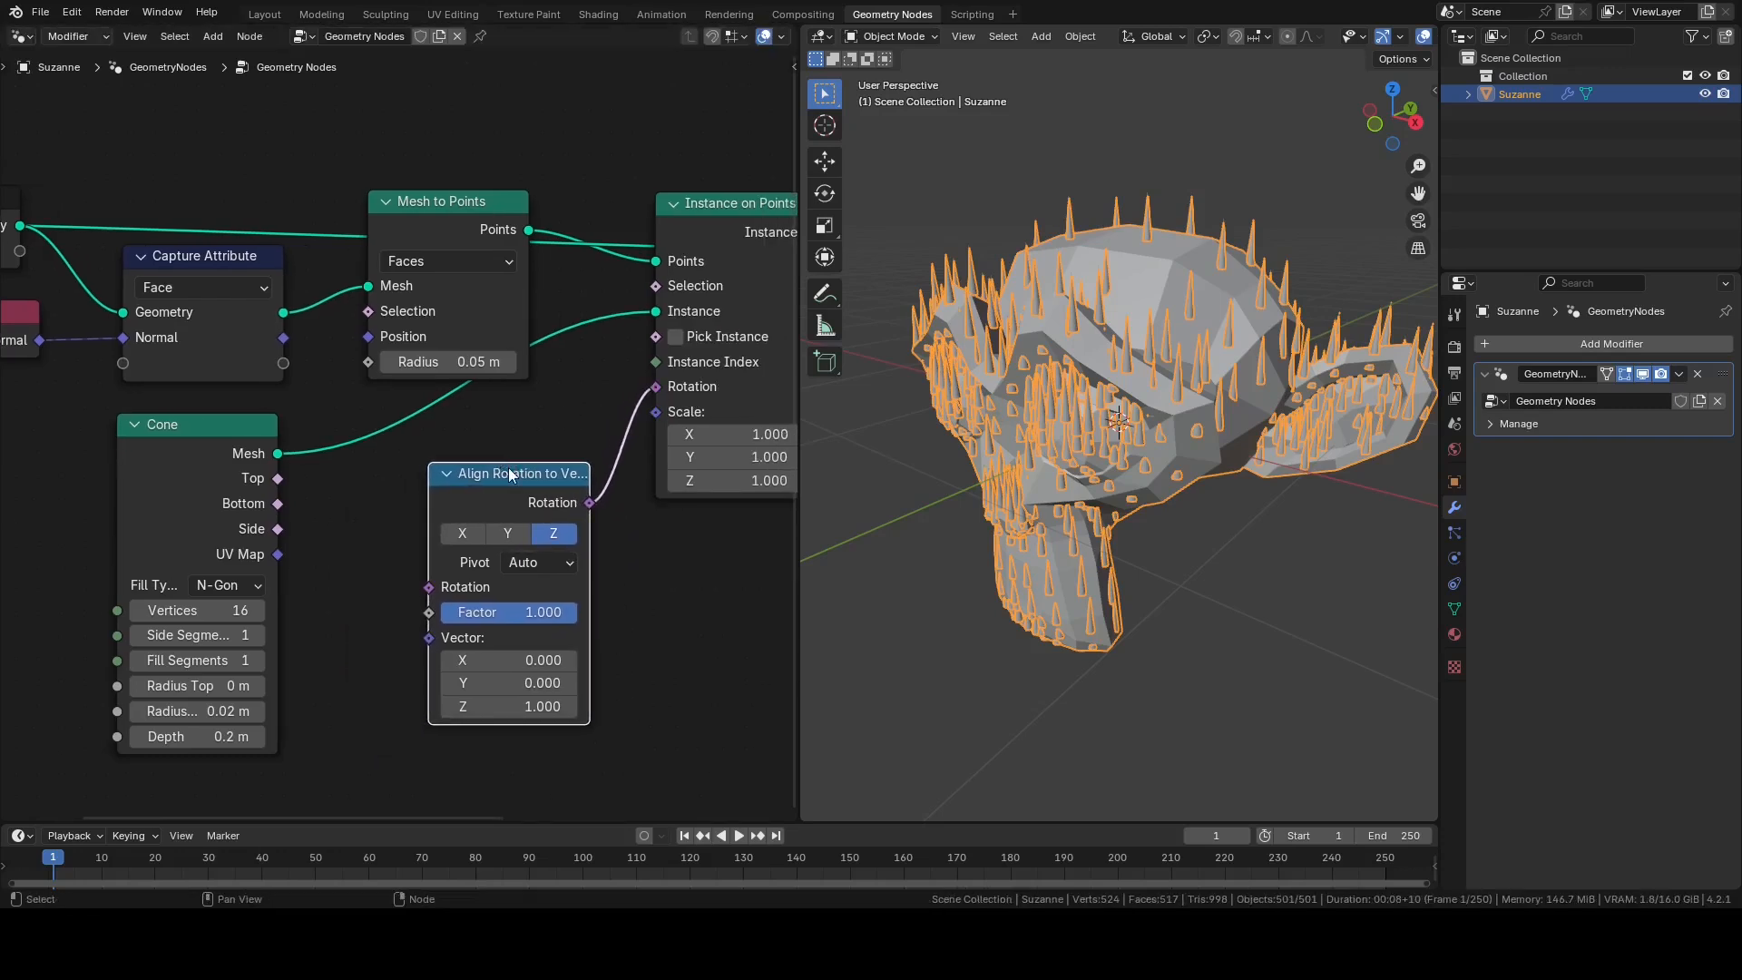
Step: Connect Capture Attribute's Normal output to the Vector input of Align Rotation to Vector and inspect the spikes' orientation
middle_drag(634, 685, 666, 662)
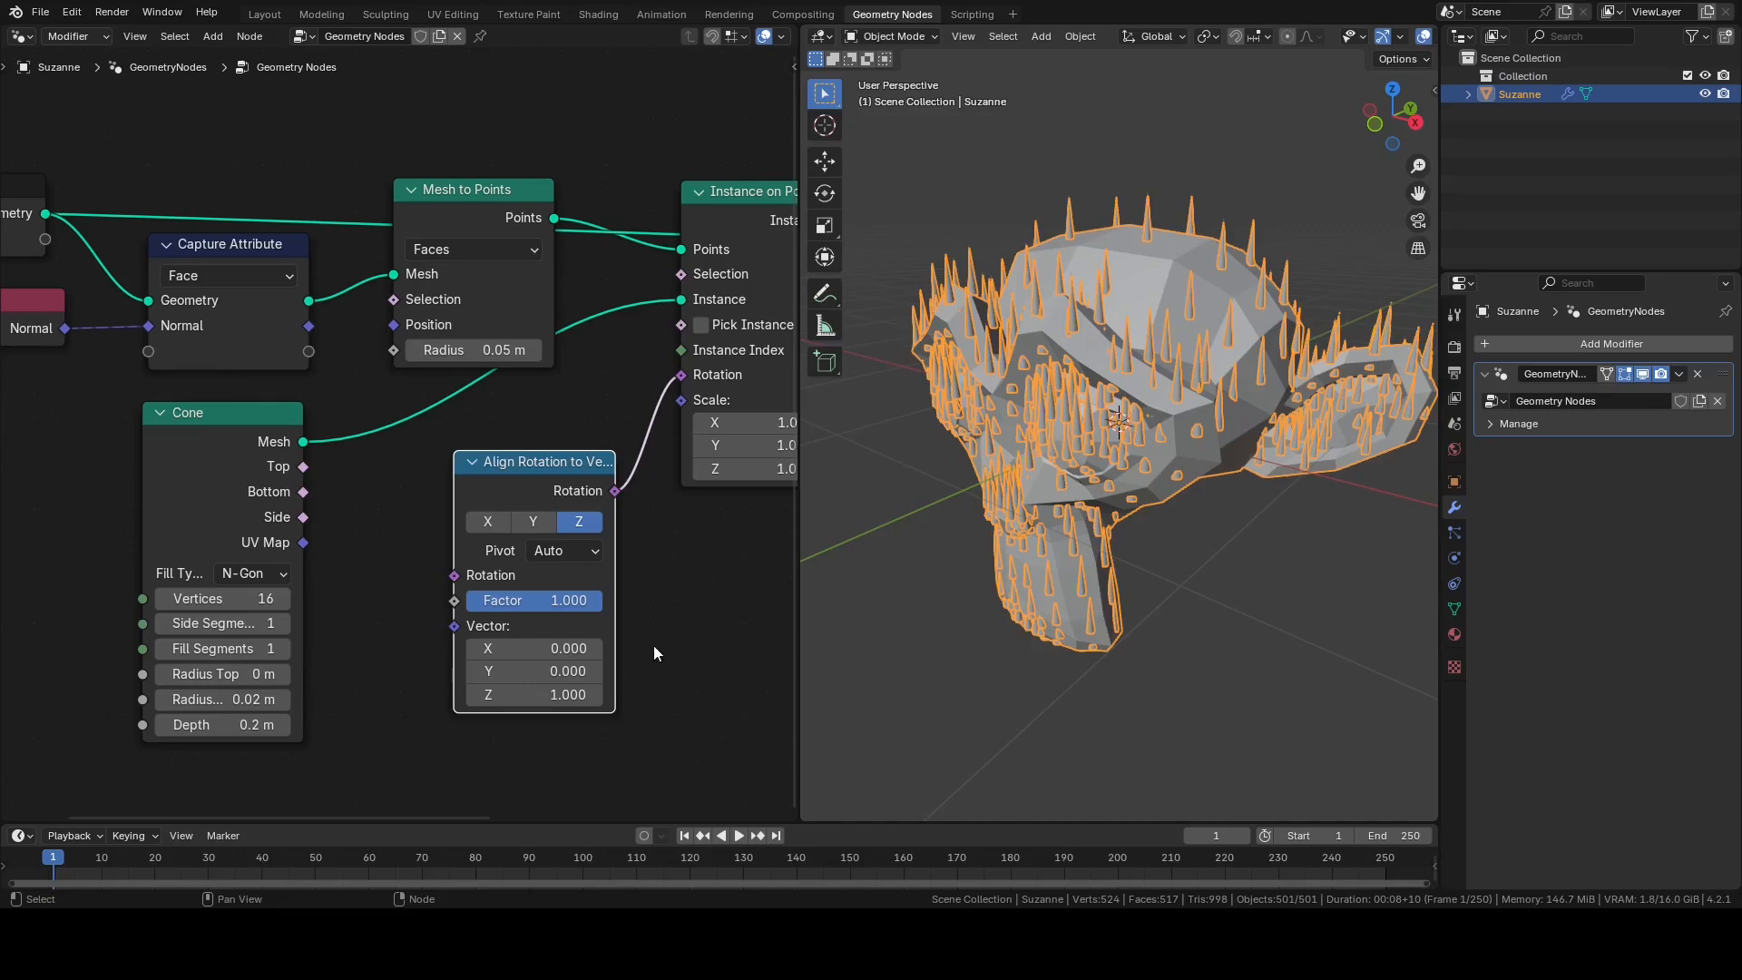
drag(309, 327, 328, 346)
drag(194, 339, 468, 638)
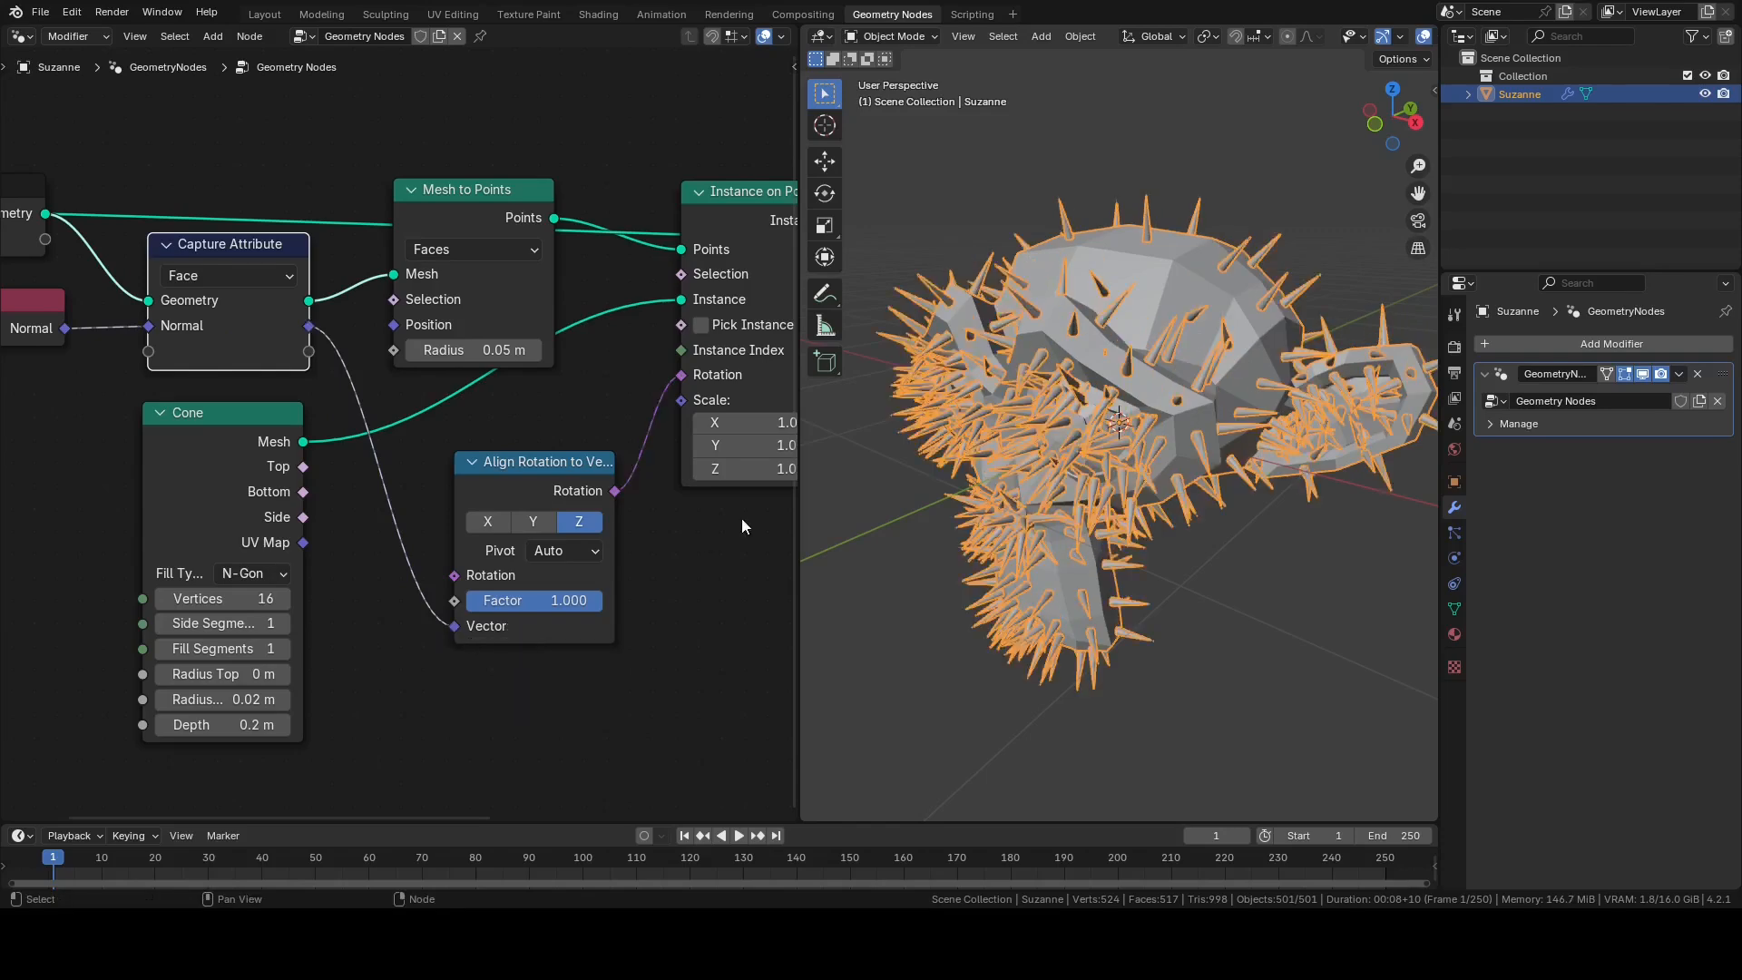
middle_drag(1348, 498, 1255, 487)
scroll(1252, 401, up, 5)
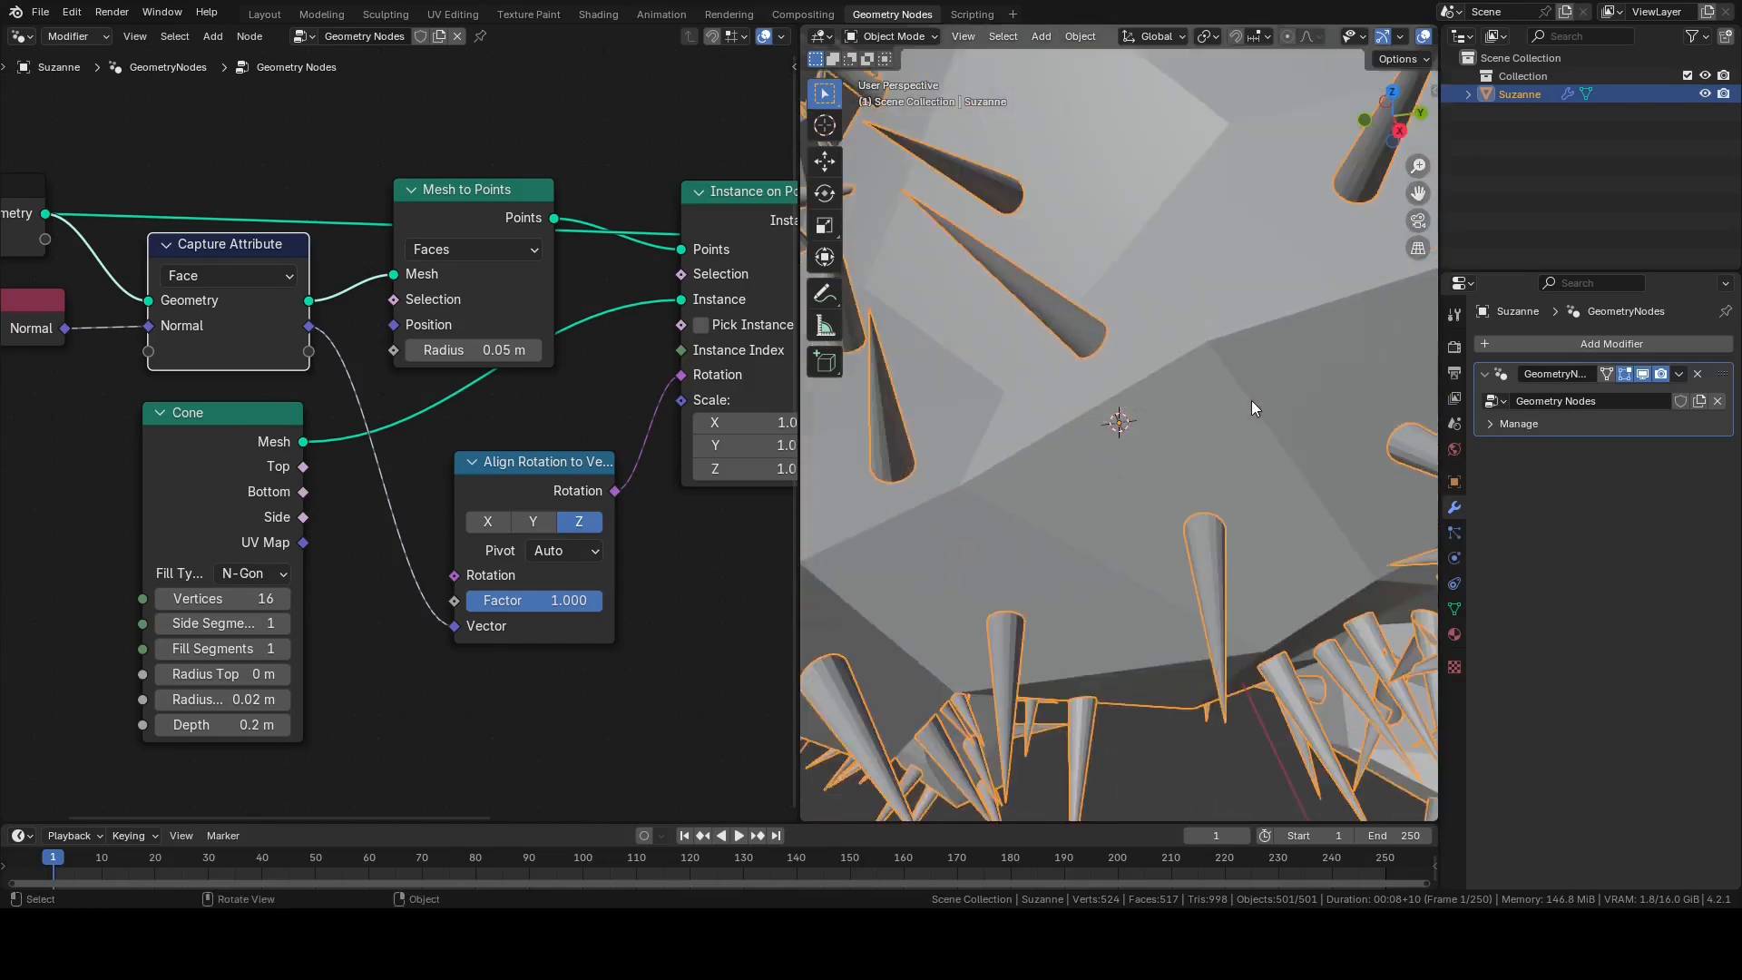
scroll(1173, 373, up, 1)
scroll(1176, 373, up, 1)
scroll(1172, 368, down, 5)
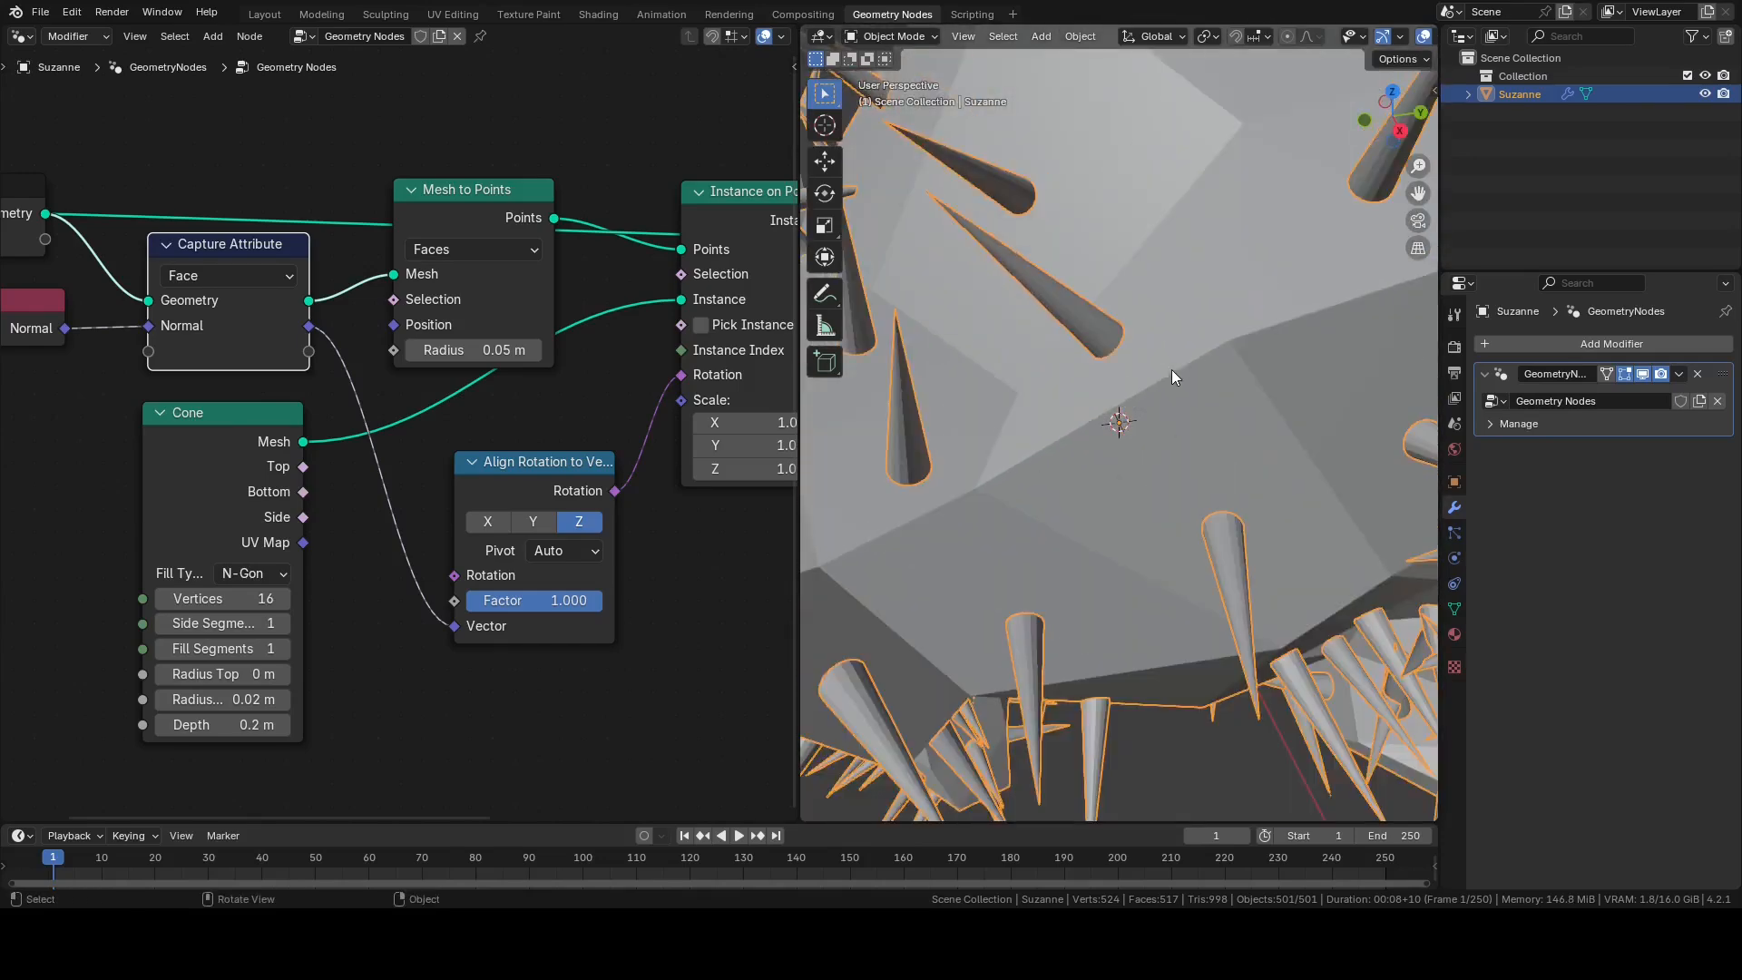
middle_drag(907, 626, 1216, 296)
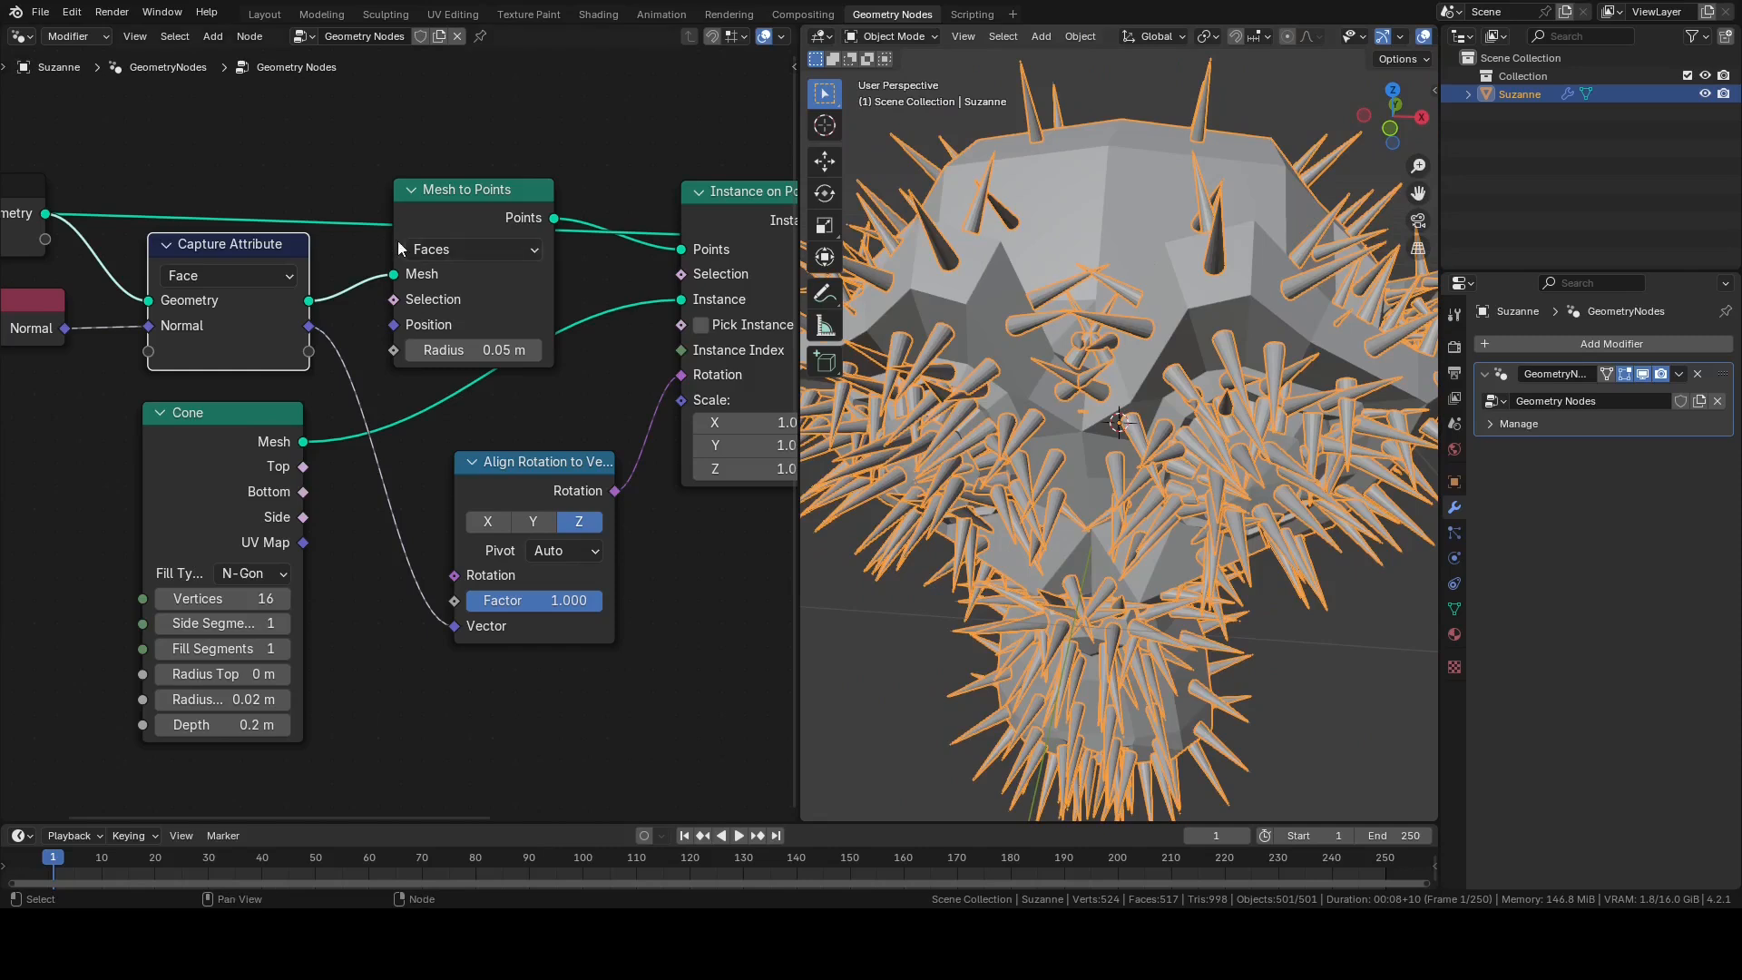
Step: Move the Mesh to Points node slightly lower, clear of the link from Group Input to Join Geometry
middle_drag(25, 400, 112, 451)
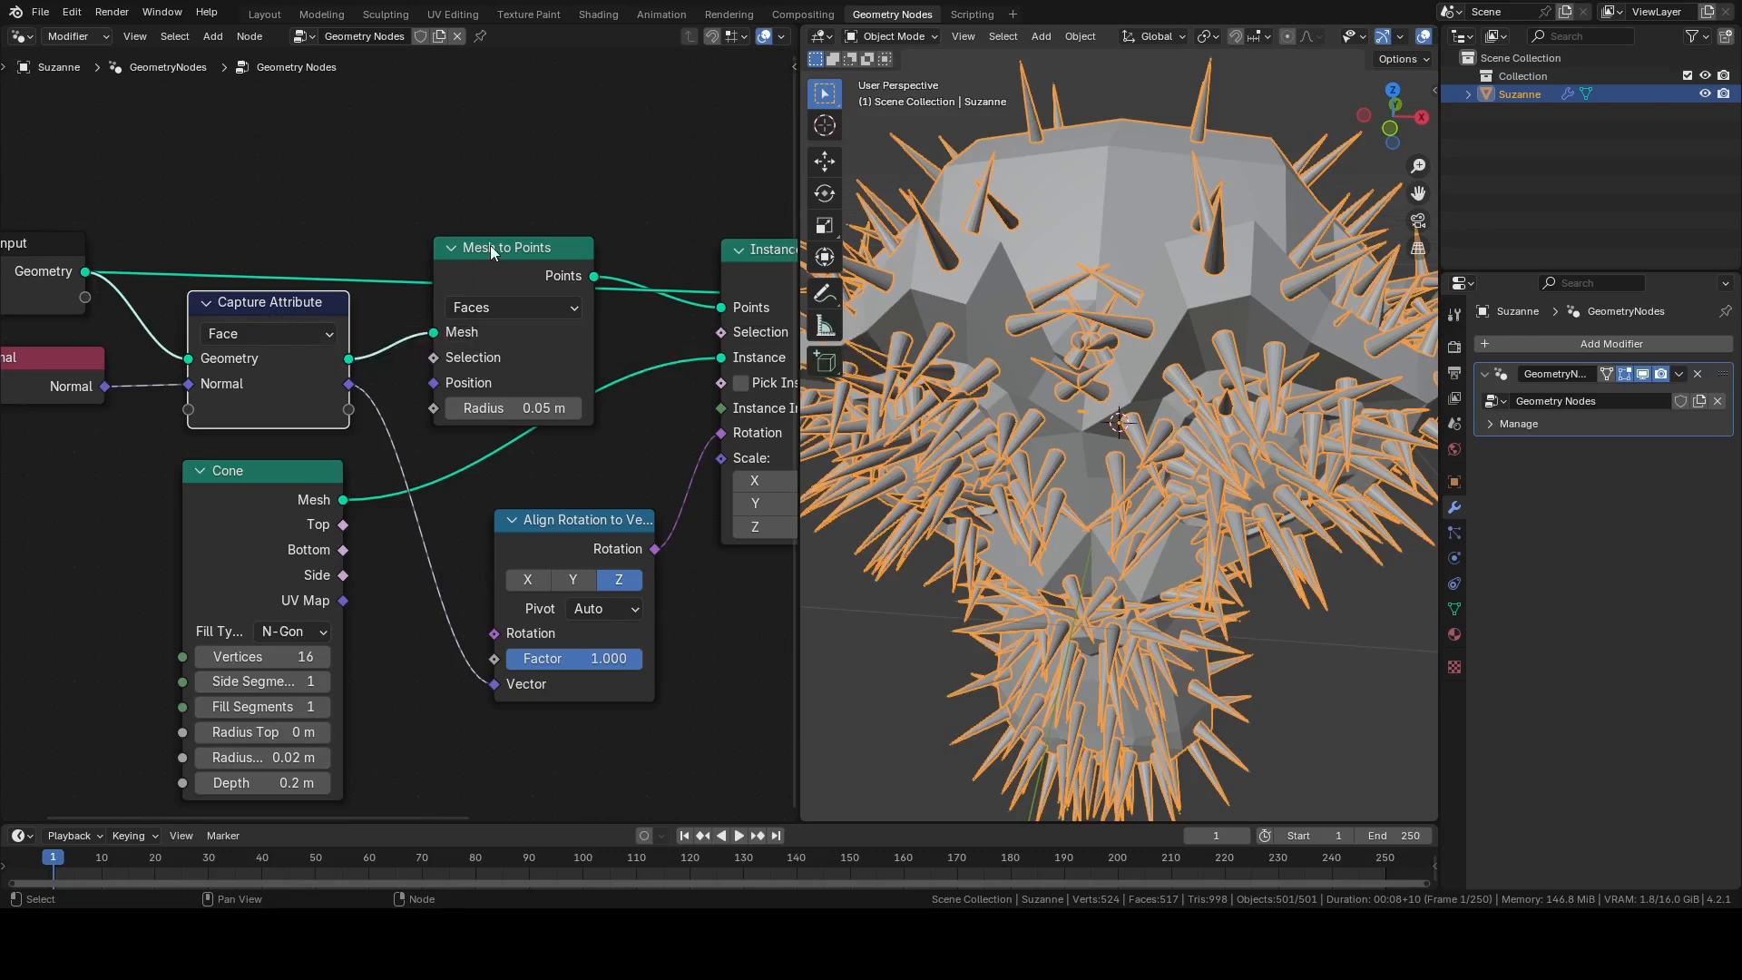
drag(490, 245, 484, 282)
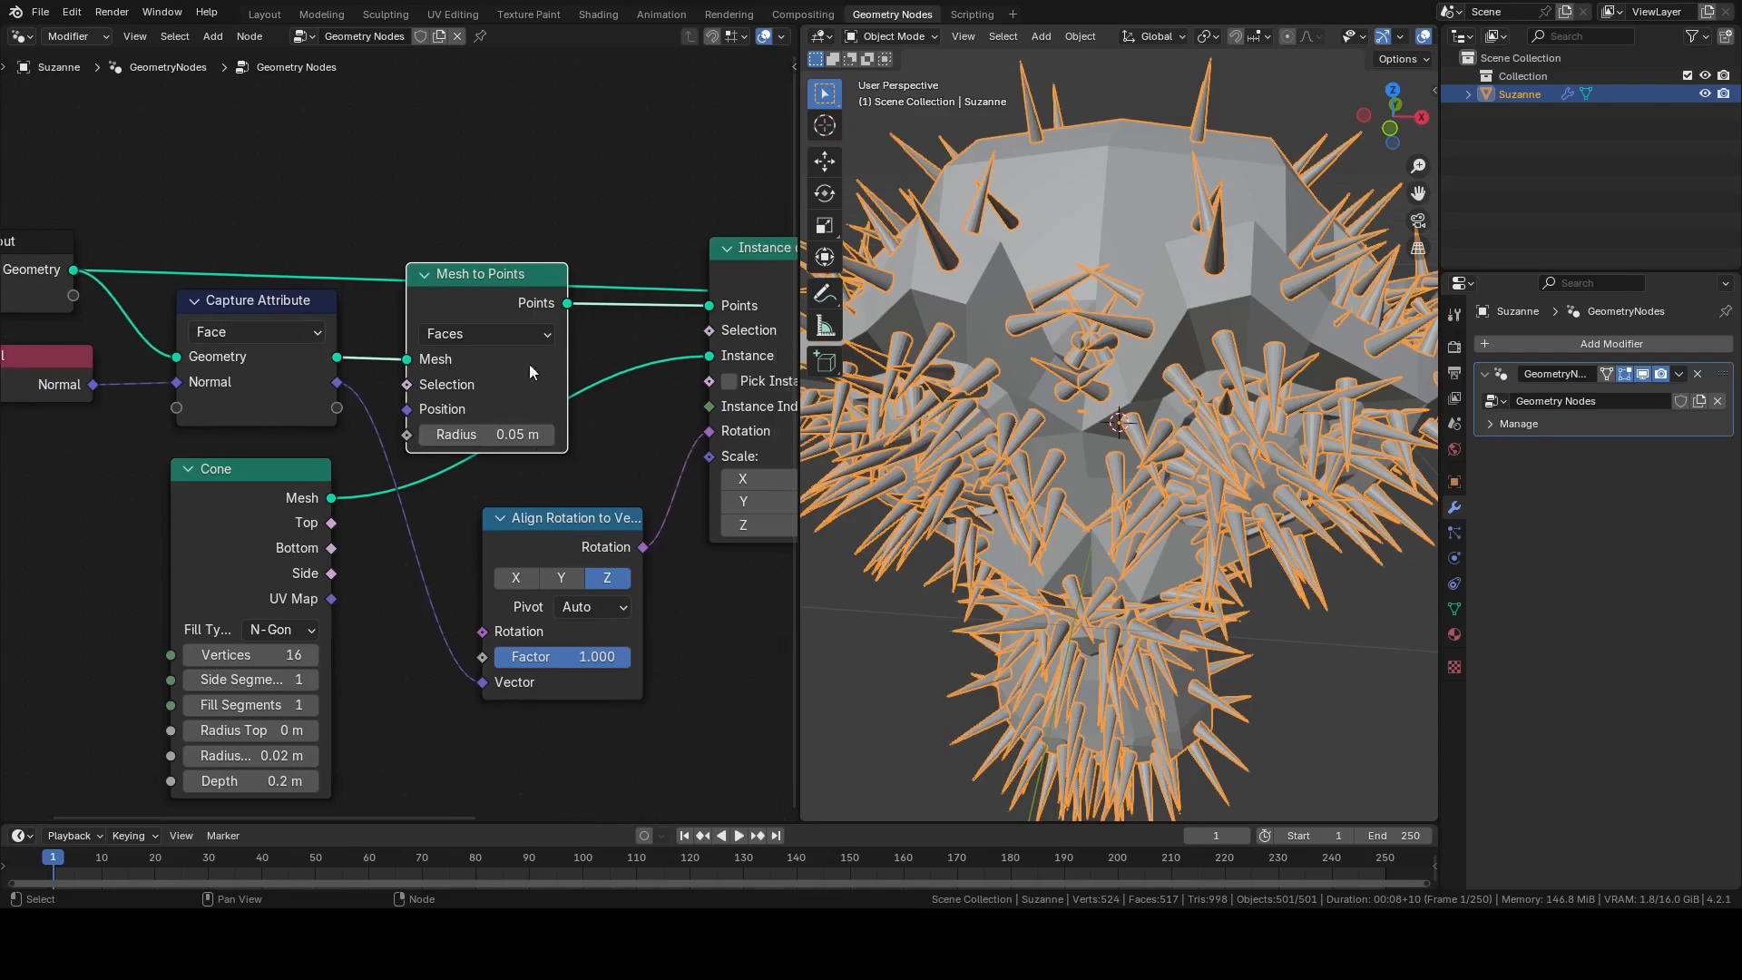
Step: Move the Group Output and Join Geometry nodes farther from Instance on Points to leave room for another node
middle_drag(634, 409, 129, 394)
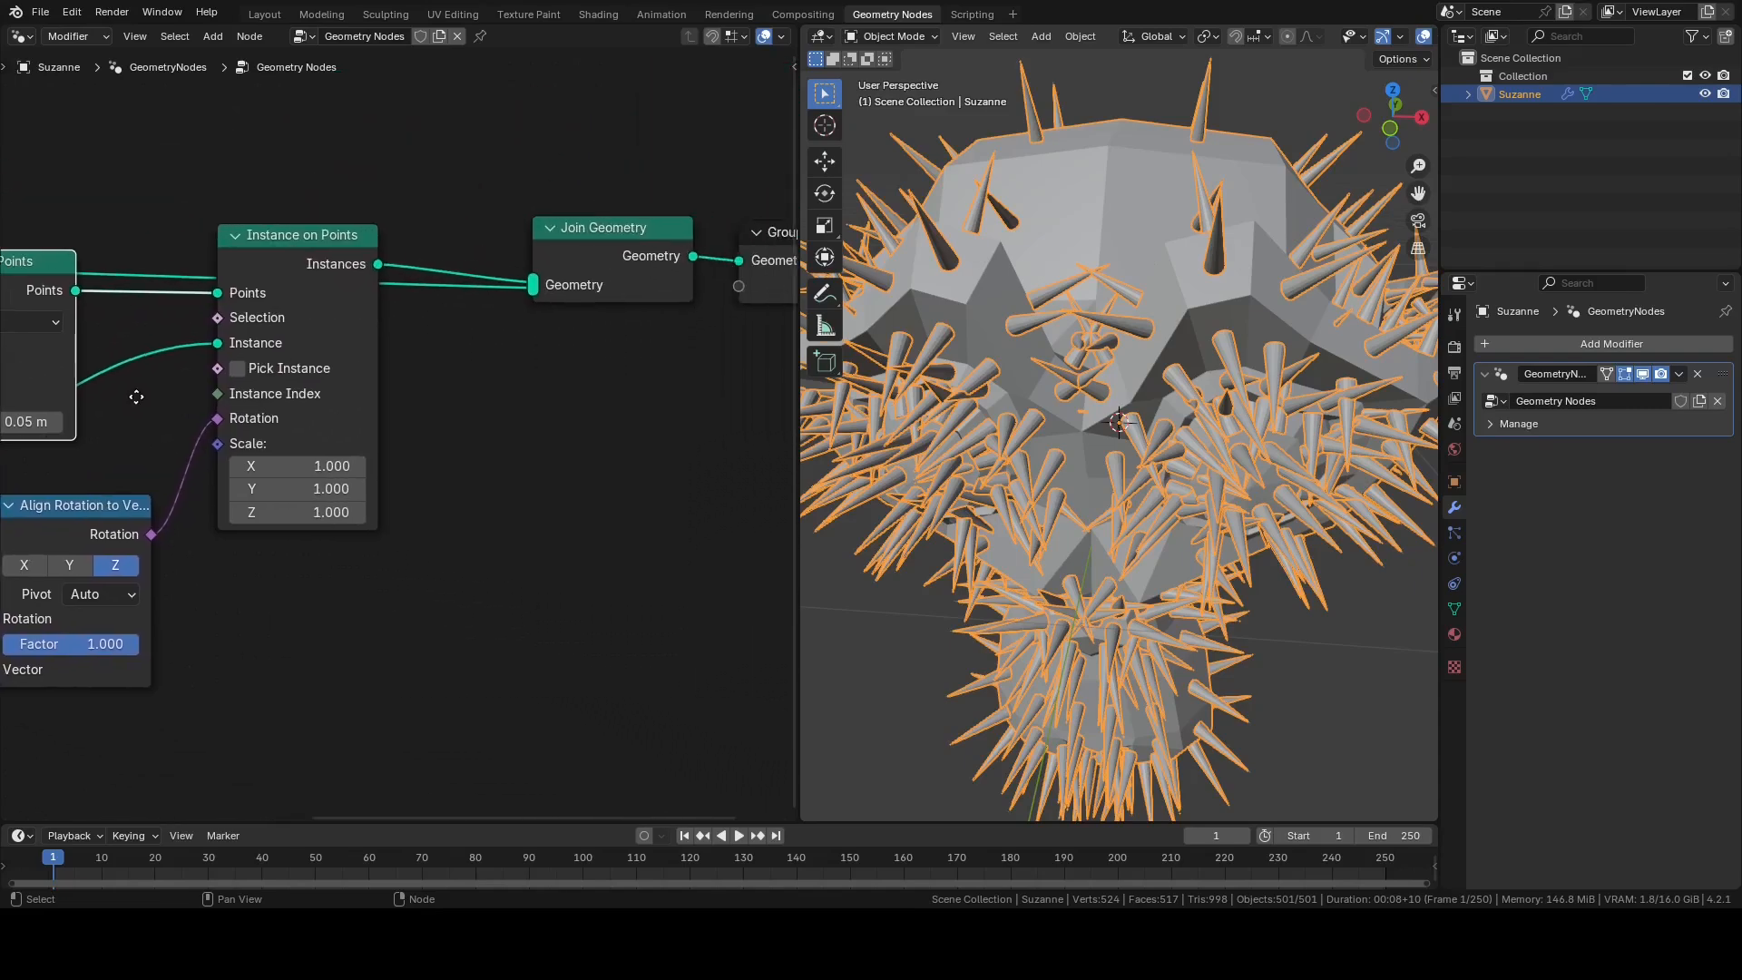
middle_drag(1016, 354, 759, 460)
middle_drag(601, 437, 293, 529)
drag(474, 321, 801, 301)
drag(301, 321, 617, 319)
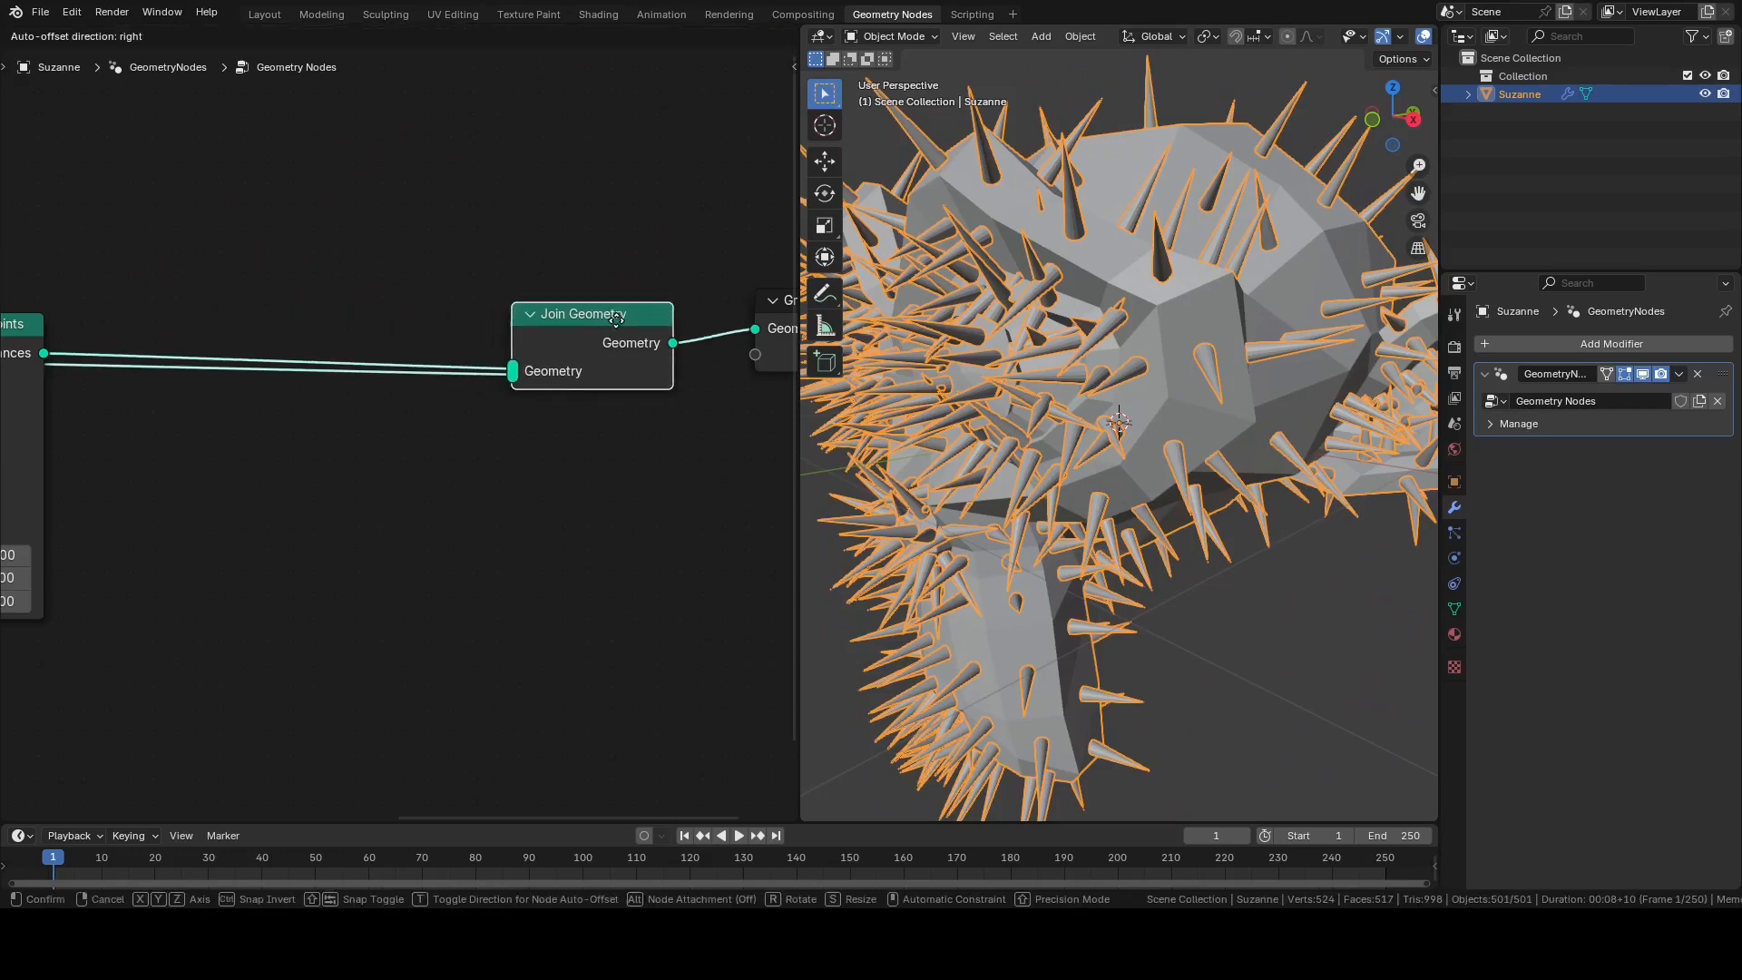
Step: Add a Cube mesh primitive node beside the Cone node, below the Normal node
middle_drag(299, 540, 780, 419)
middle_drag(204, 513, 670, 461)
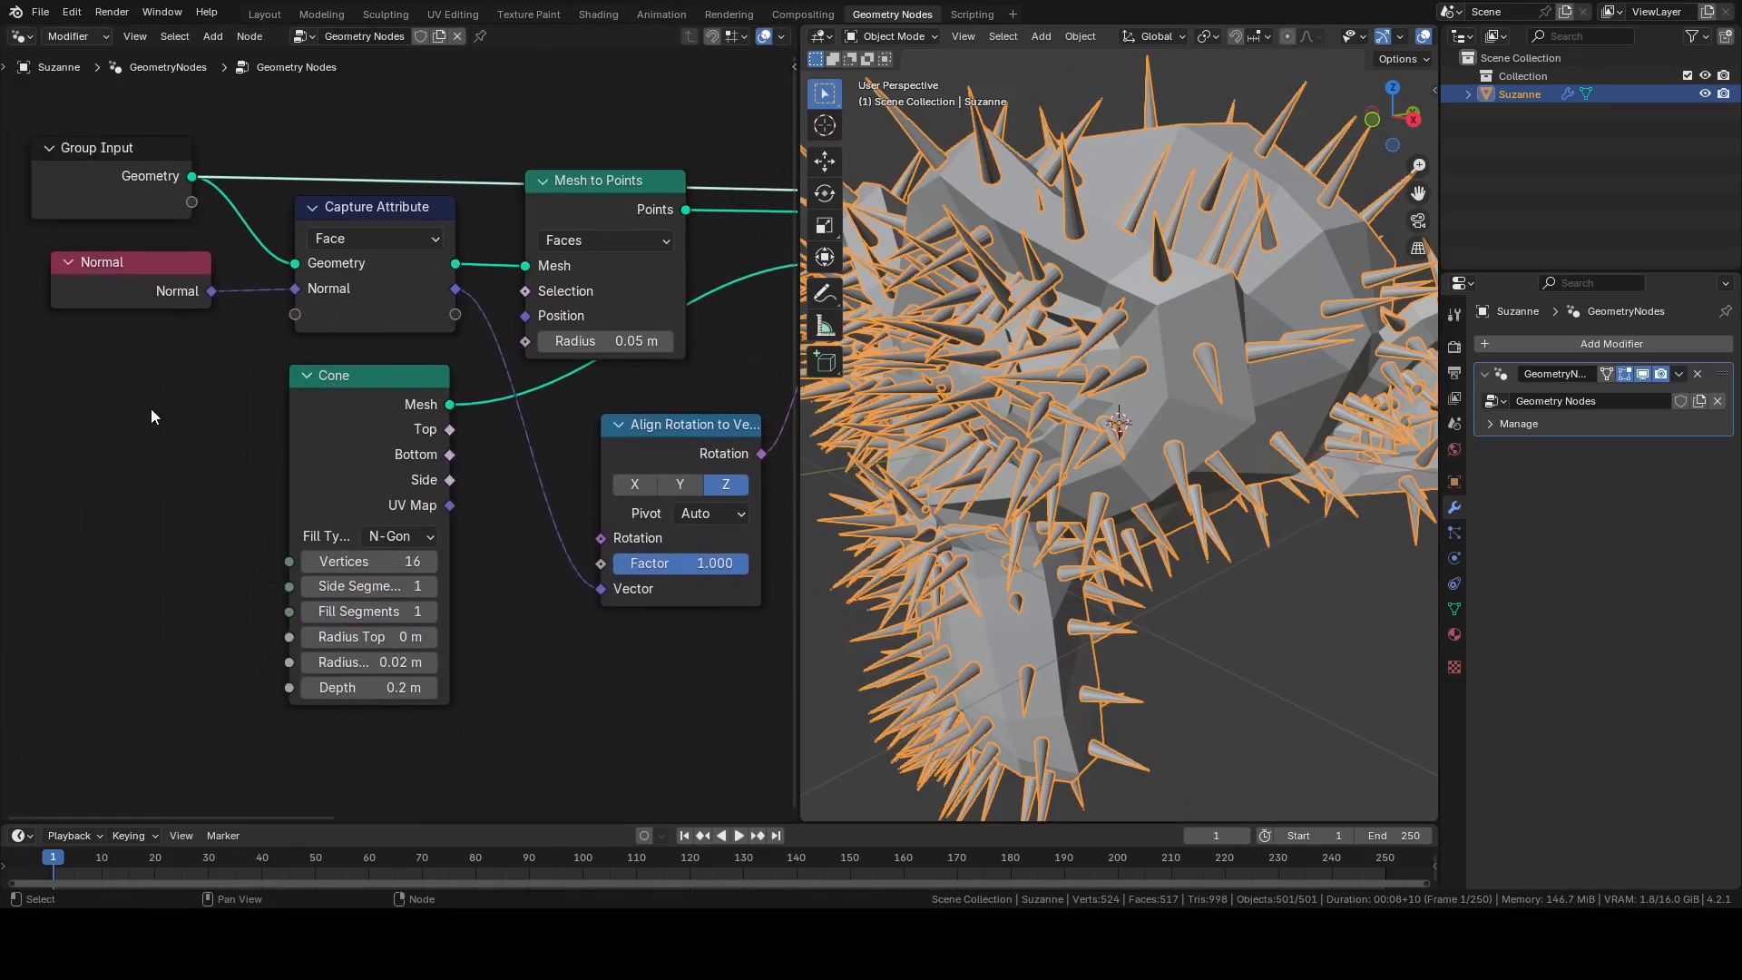
key(shift+a)
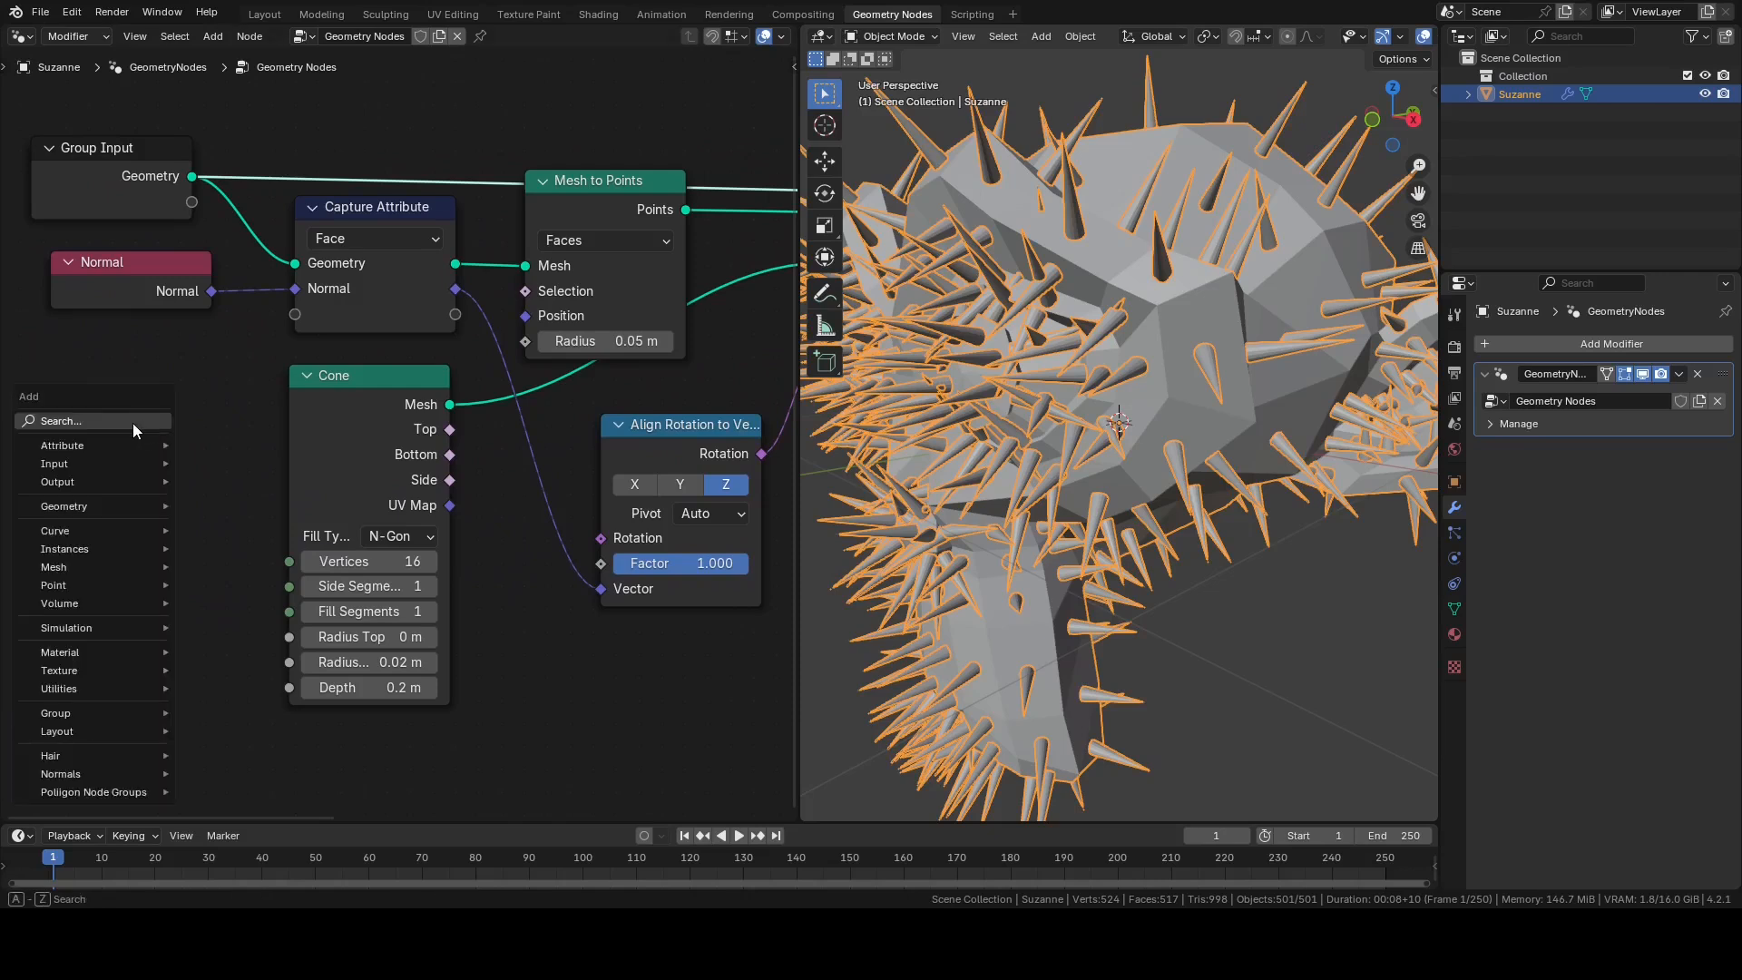
click(133, 421)
text(c)
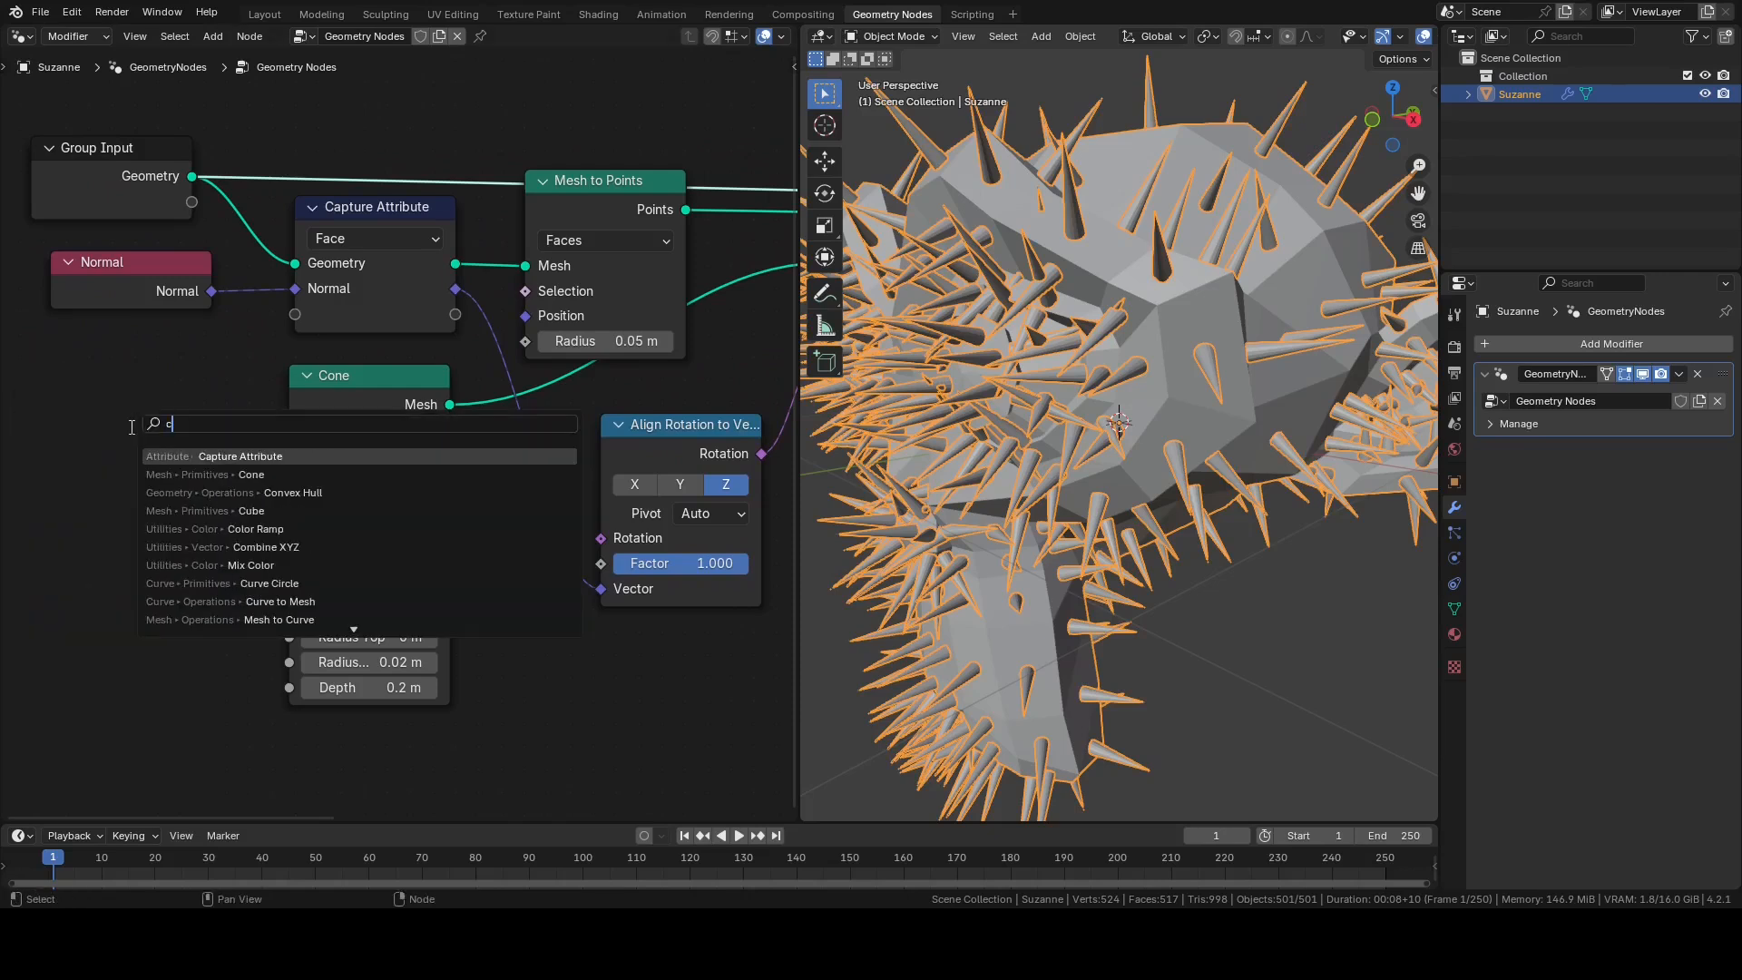
text(ube)
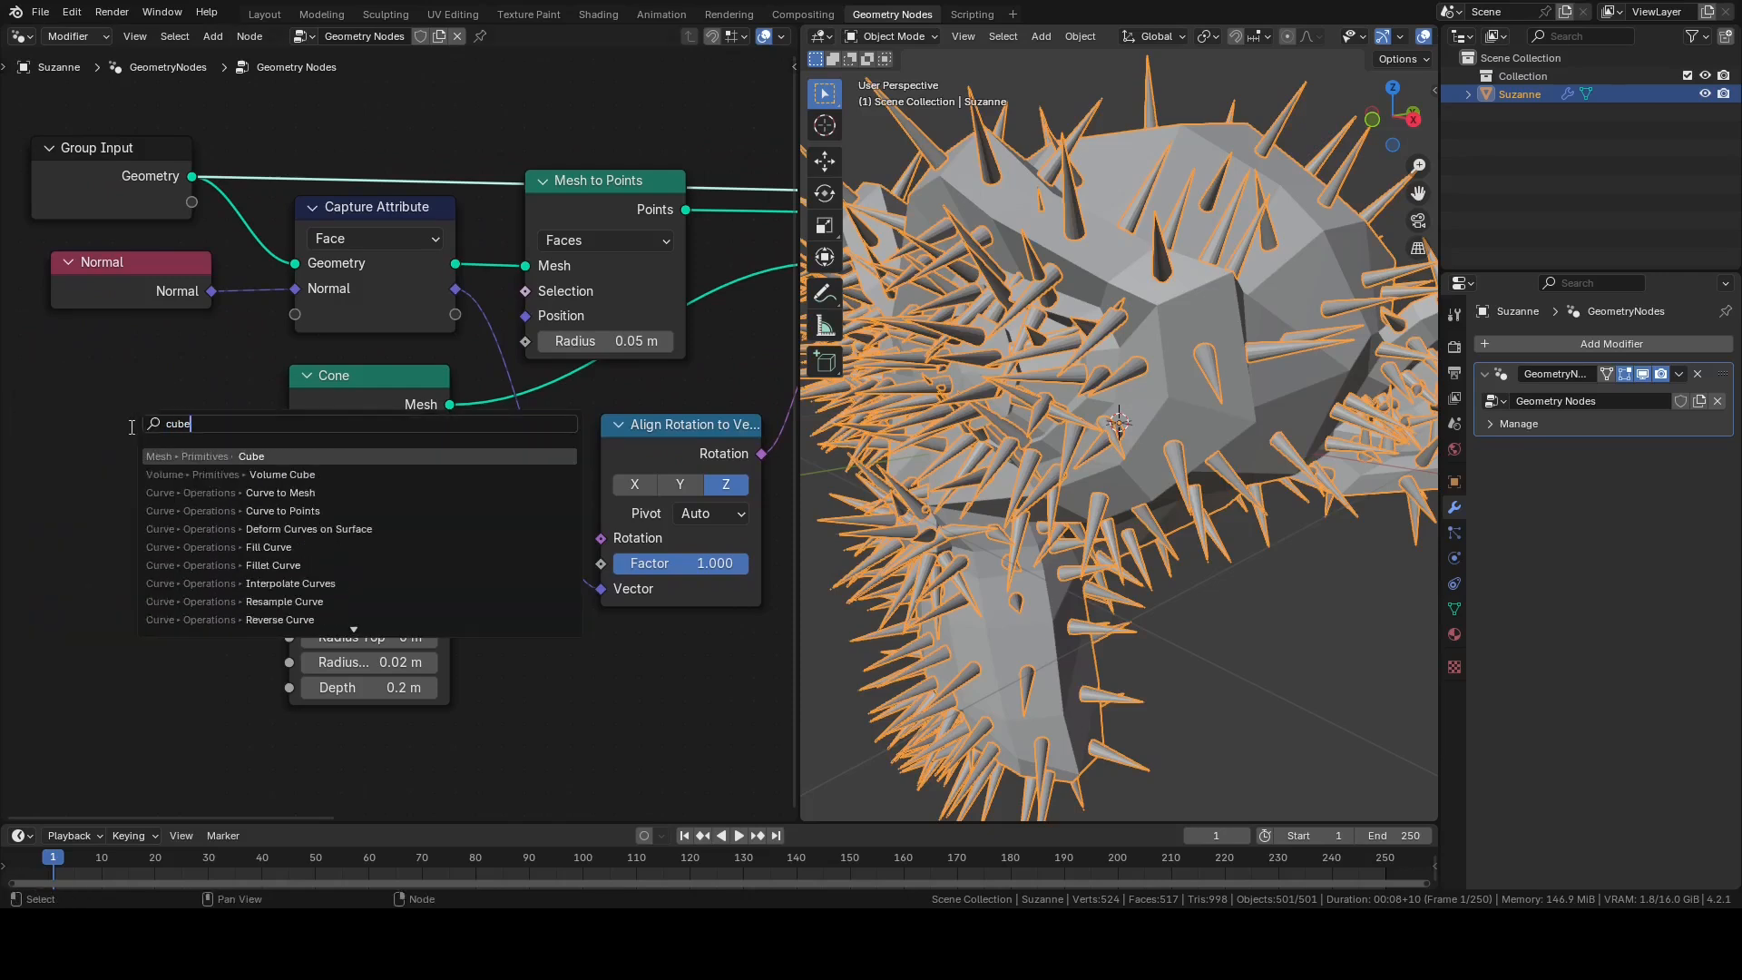
key(Return)
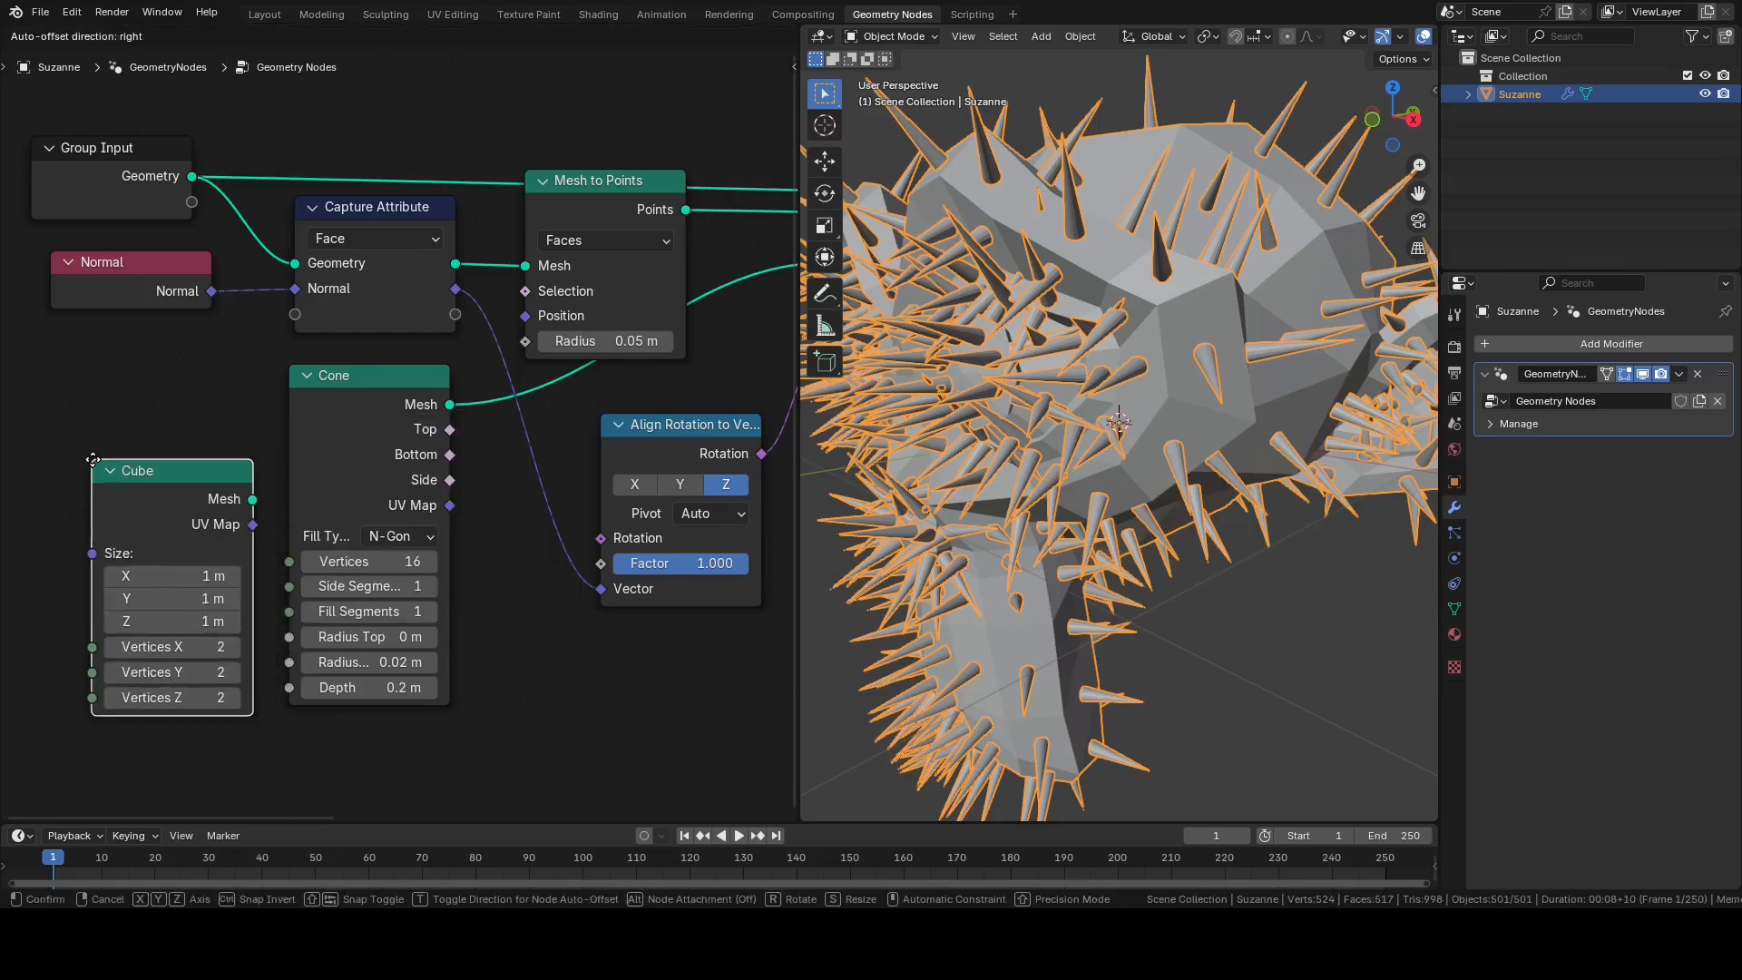
click(92, 468)
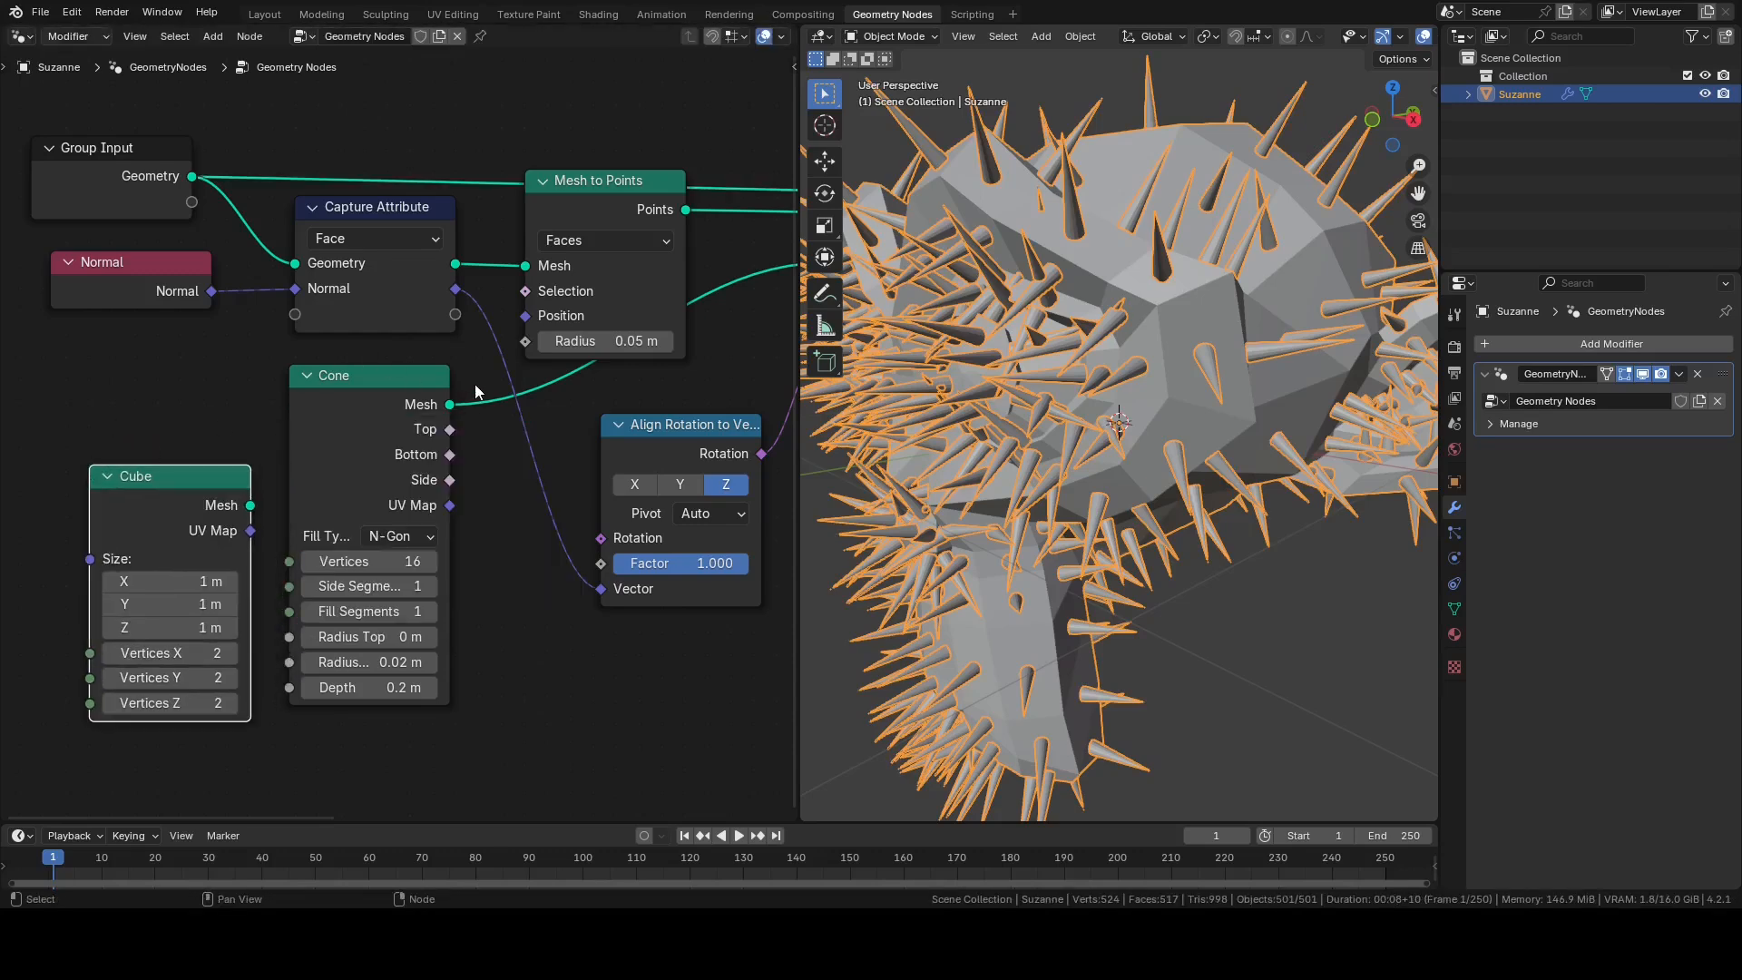
Step: Swap the disconnected Cone node for the Cube node and connect Cube's Mesh output to the Instance input of Instance on Points
ctrl+right_drag(483, 381, 501, 449)
drag(381, 372, 5, 478)
drag(134, 481, 331, 418)
middle_drag(481, 459, 290, 482)
drag(274, 465, 665, 300)
Step: Set the Cube node's size to 0.2 m in X and Y and 0.05 m in Z
middle_drag(300, 553, 502, 494)
mouse_move(406, 482)
mouse_down()
mouse_move(363, 482)
mouse_move(409, 504)
mouse_up()
text(0)
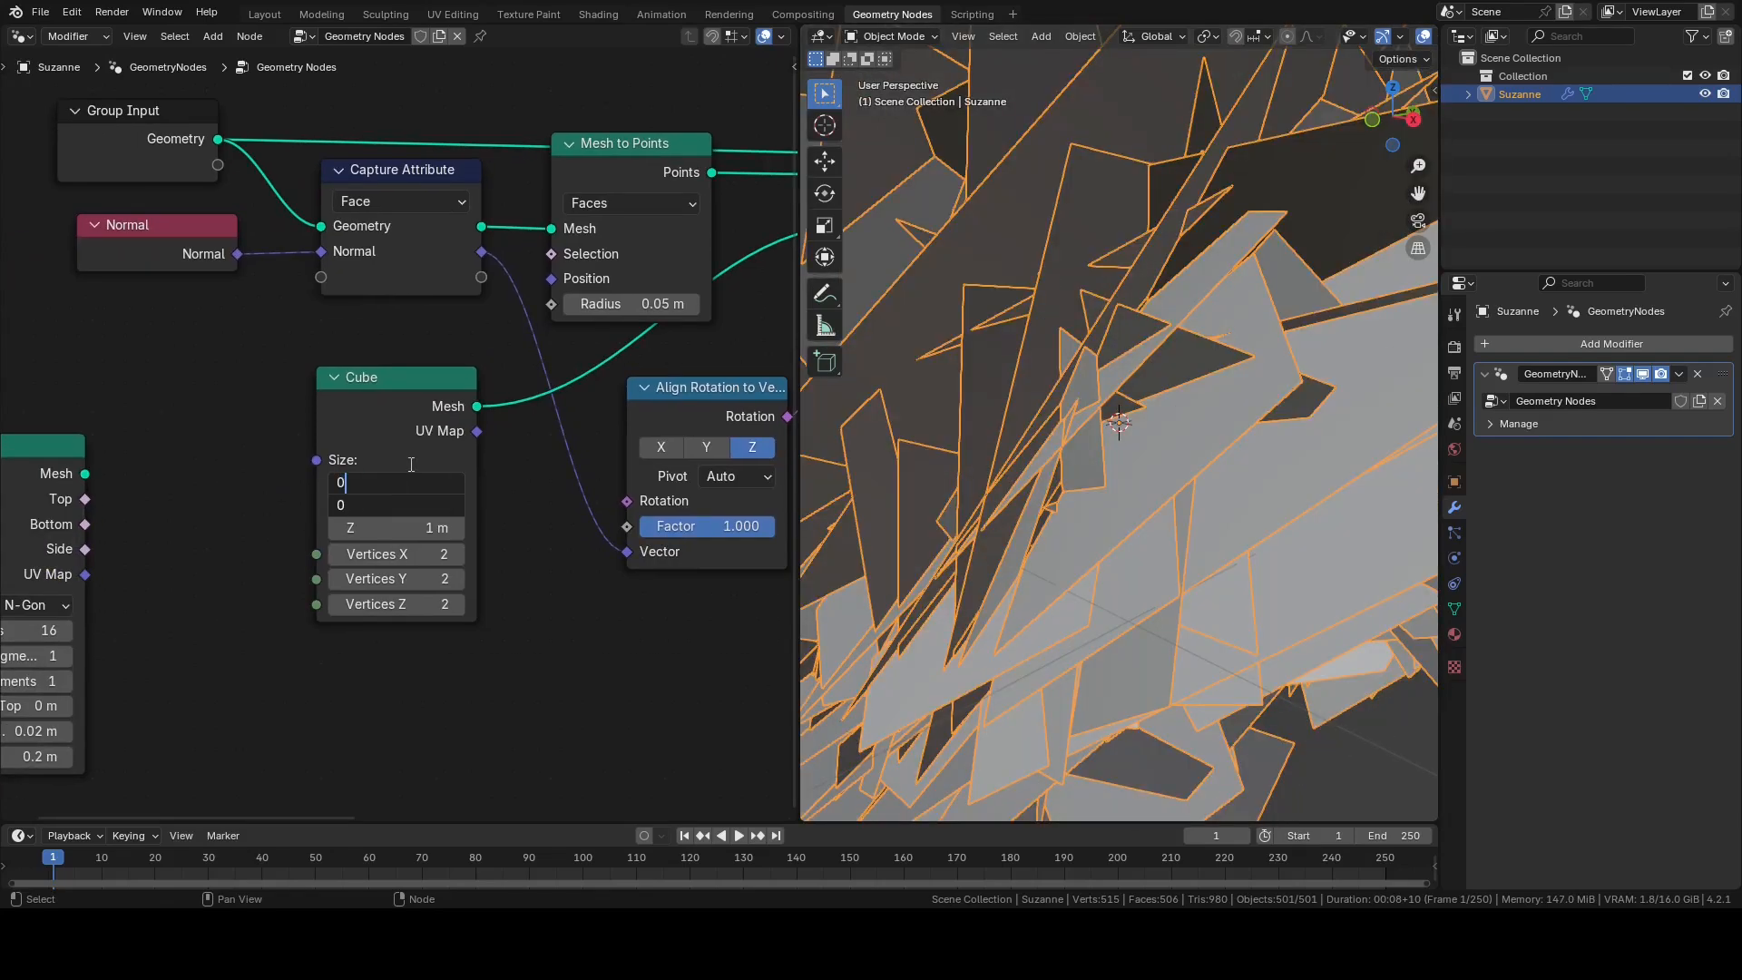
text(.2)
key(Tab)
key(Return)
click(351, 530)
text(0.05)
key(Return)
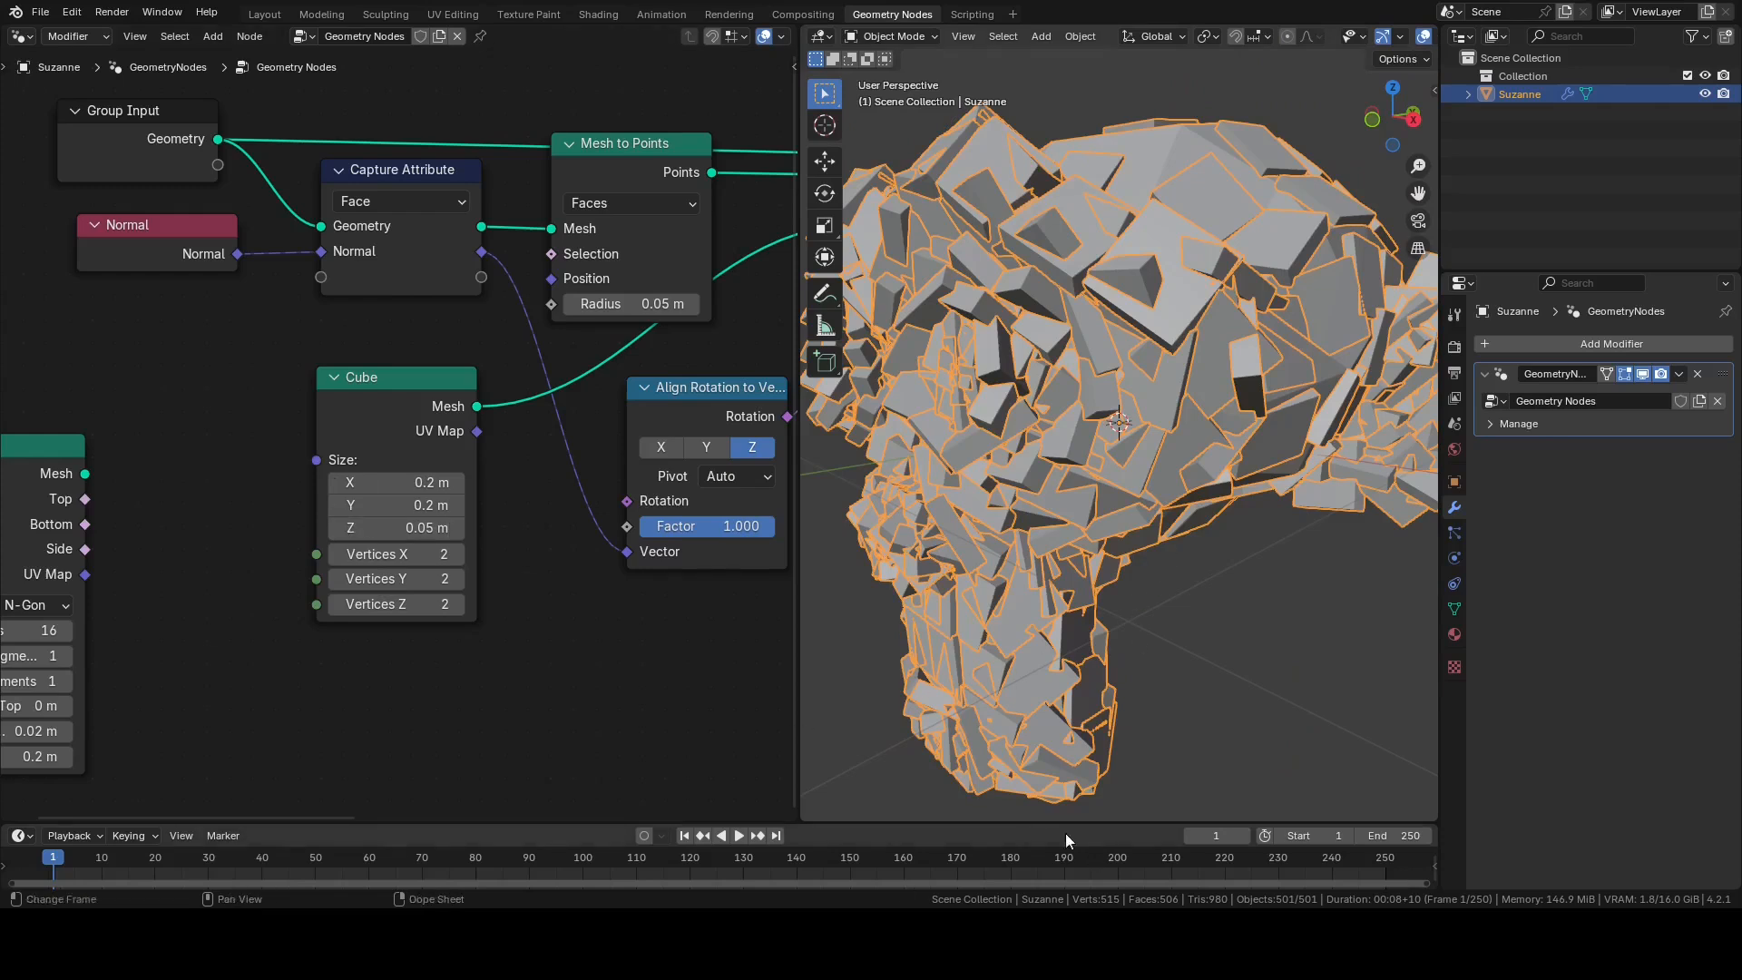
Step: Disconnect the Group Input geometry from Join Geometry and inspect the cube instances on their own
middle_drag(497, 636, 260, 754)
middle_drag(1206, 689, 1249, 544)
middle_drag(754, 525, 568, 587)
drag(243, 345, 186, 372)
middle_drag(214, 408, 316, 447)
middle_drag(1112, 518, 1042, 541)
middle_drag(548, 700, 738, 607)
middle_drag(1216, 526, 1291, 432)
scroll(1289, 433, down, 3)
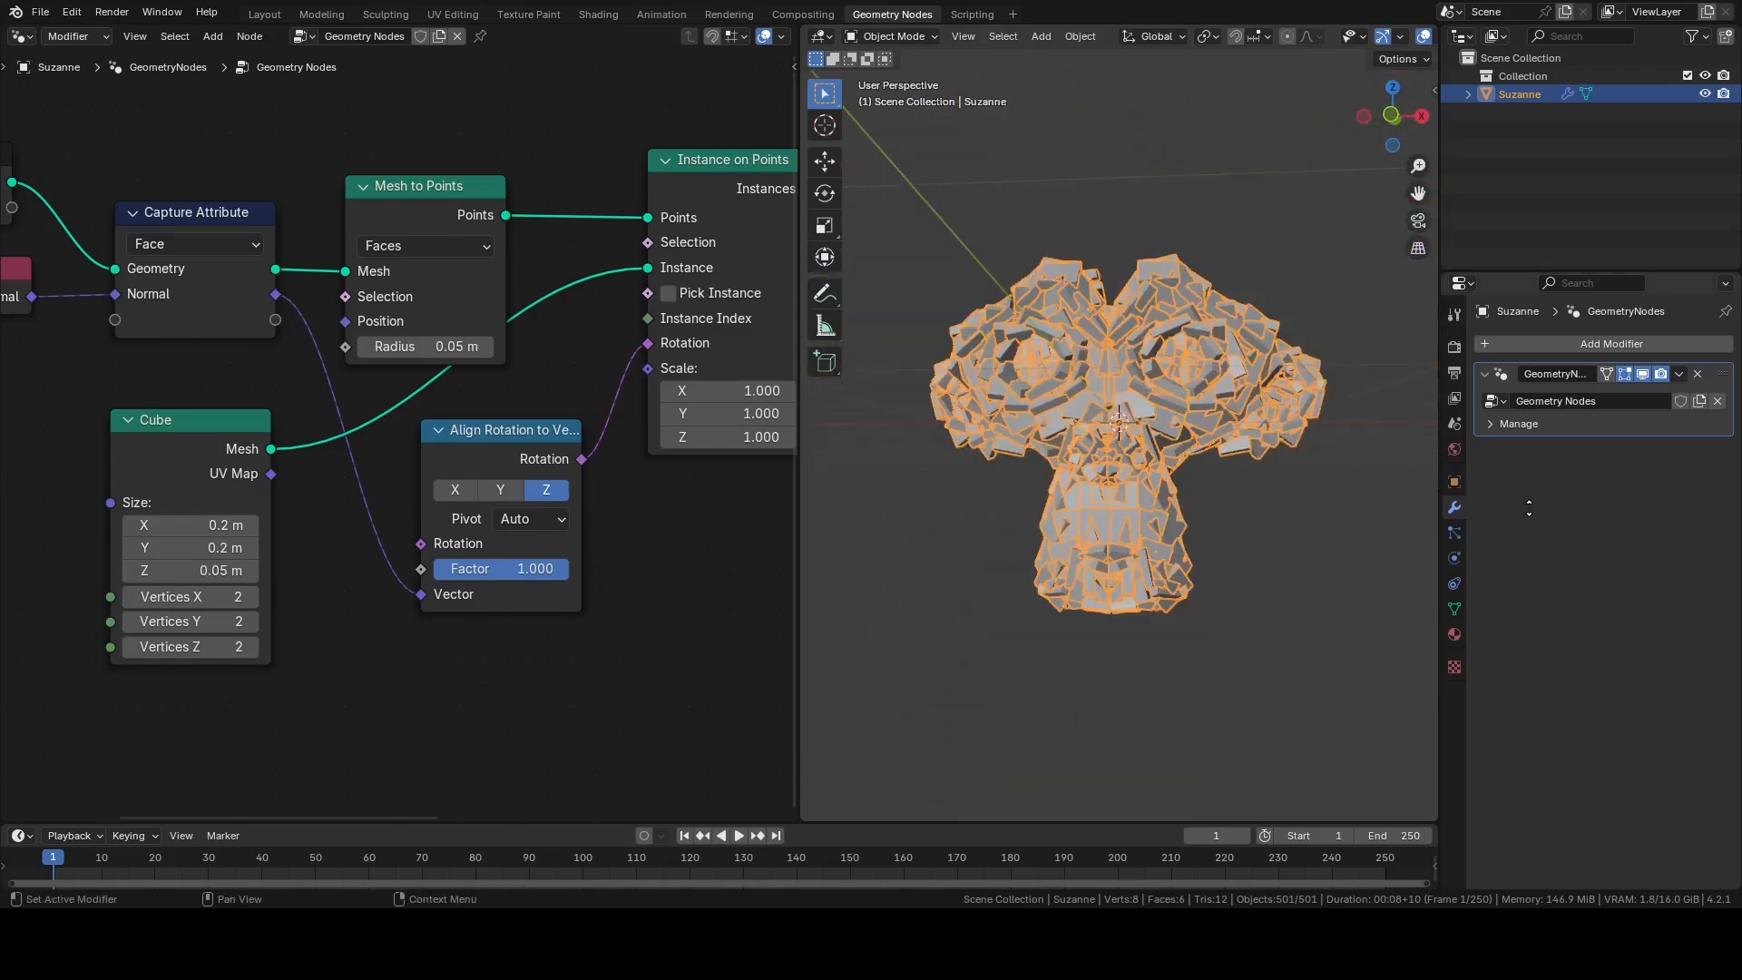
middle_drag(1420, 564, 1375, 522)
Step: Insert a Translate Instances node into the link between Instance on Points and Join Geometry
middle_drag(451, 680, 139, 761)
key(shift+a)
click(535, 194)
text(t)
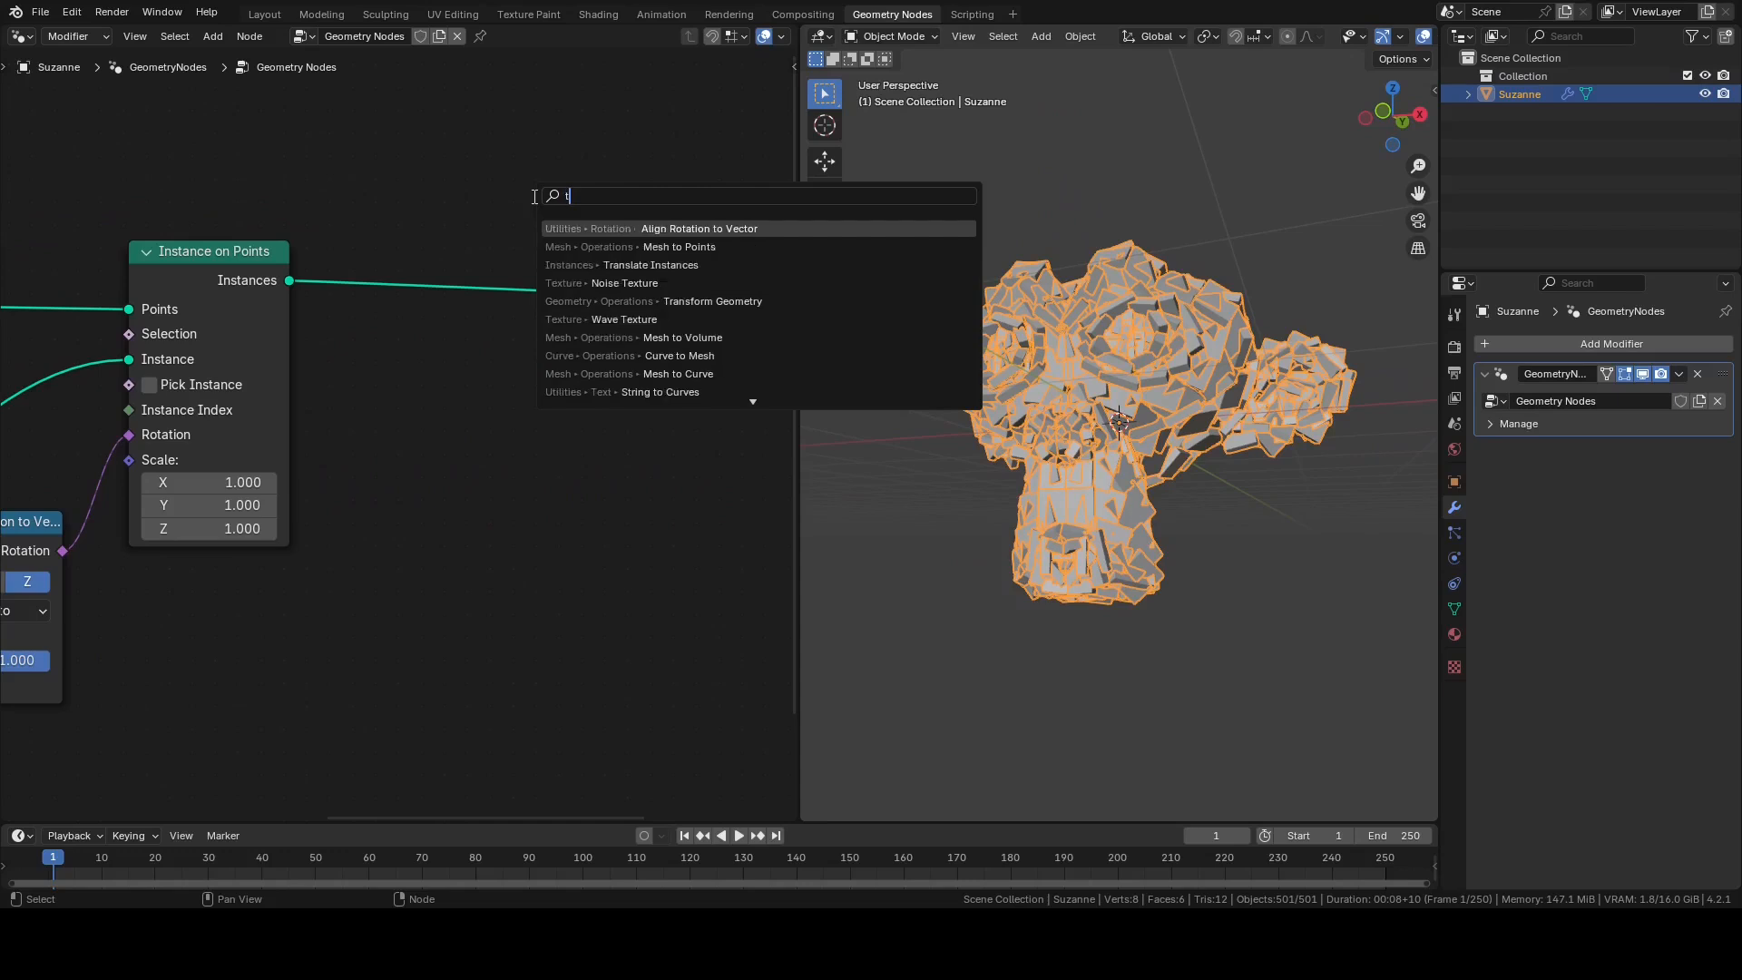
text(ransla)
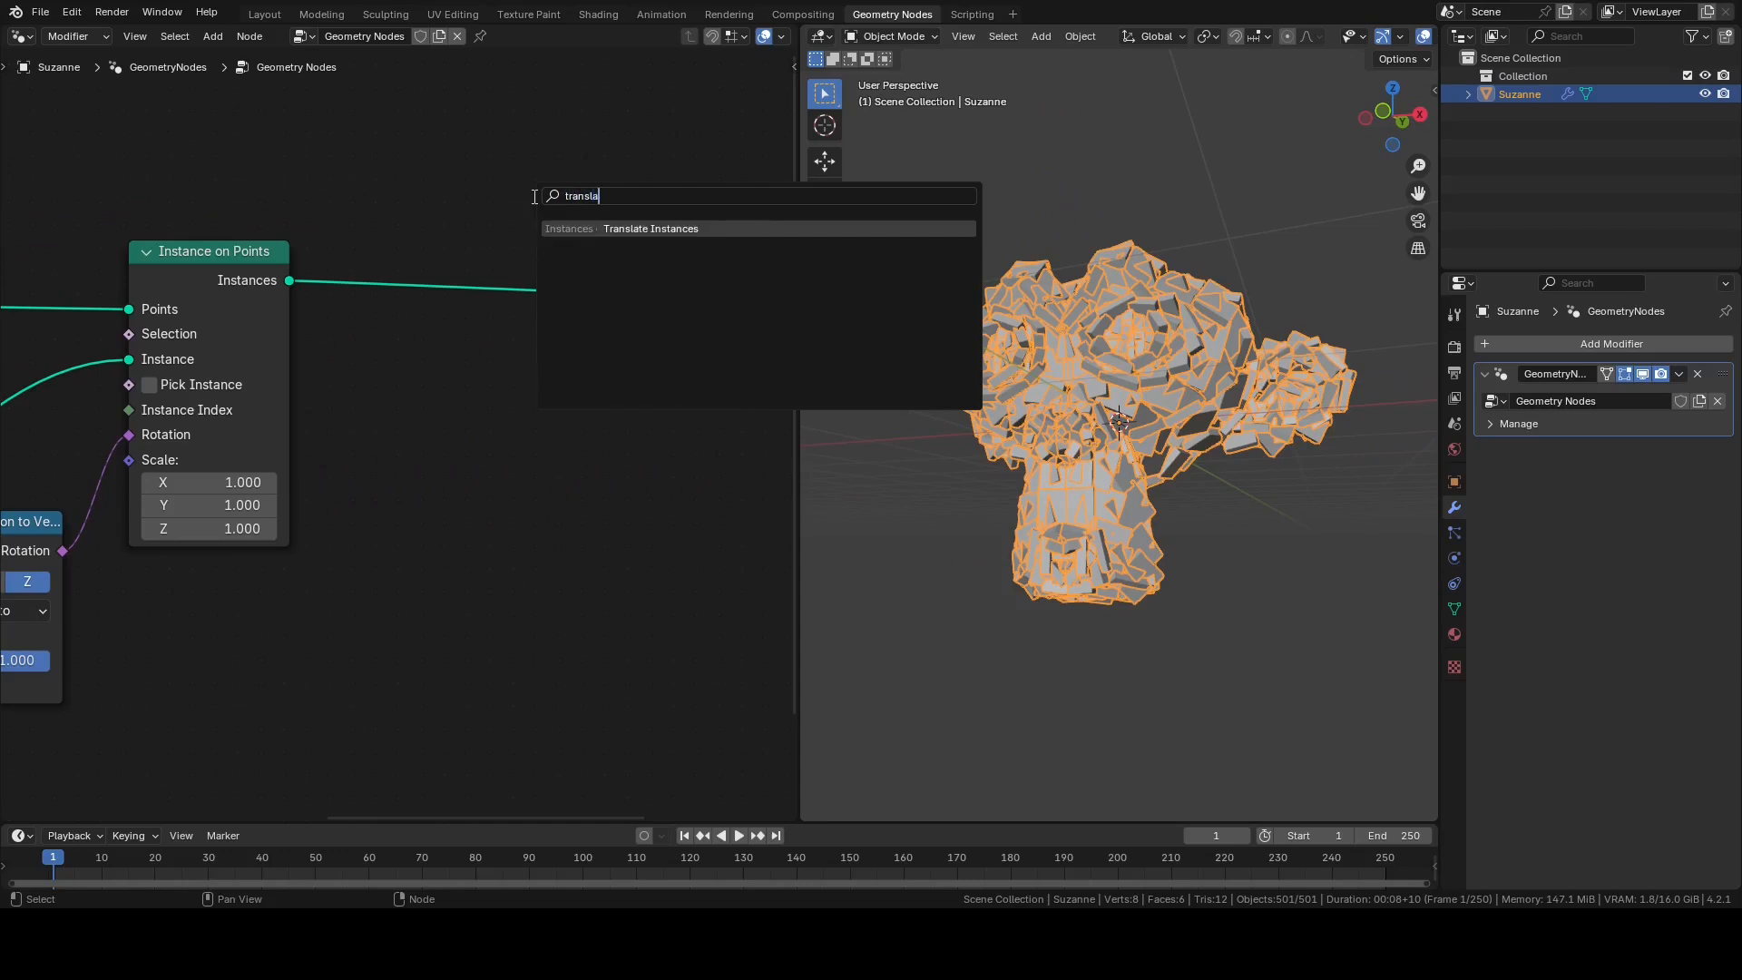
key(Return)
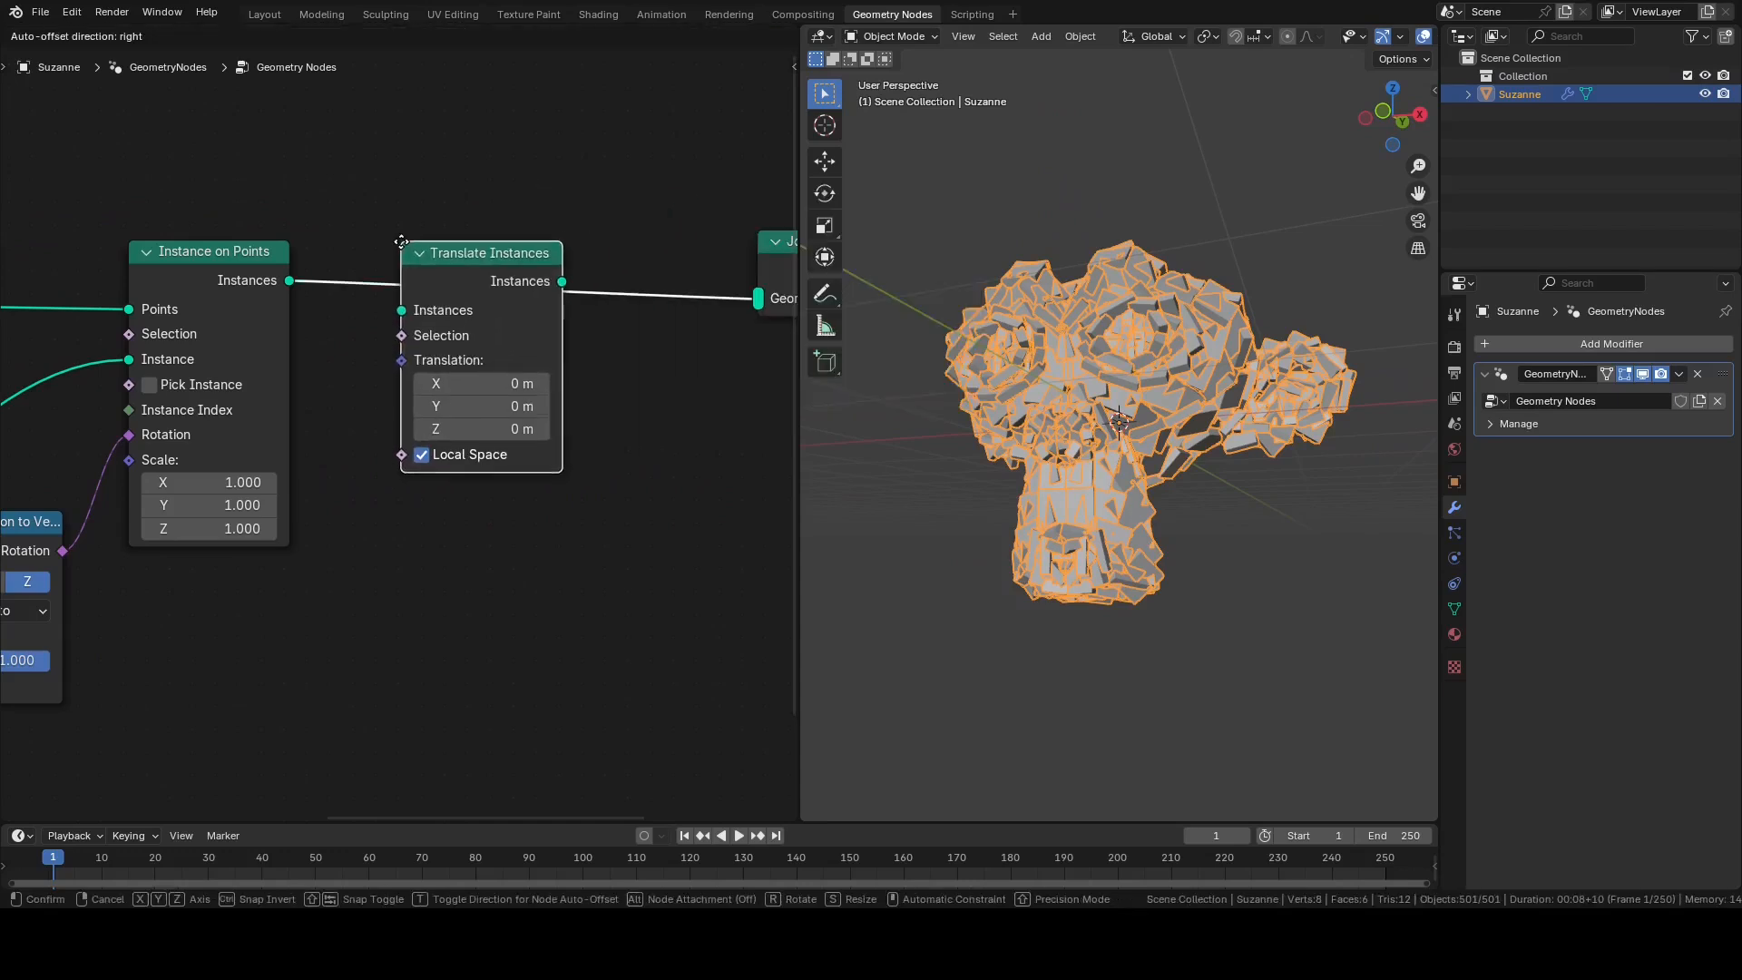
click(407, 237)
Step: Try different Z translations in Translate Instances, including 72.7 m, to shift the cubes along their local Z axis
middle_drag(569, 532, 426, 446)
middle_drag(1107, 452, 1189, 514)
middle_drag(382, 666, 541, 497)
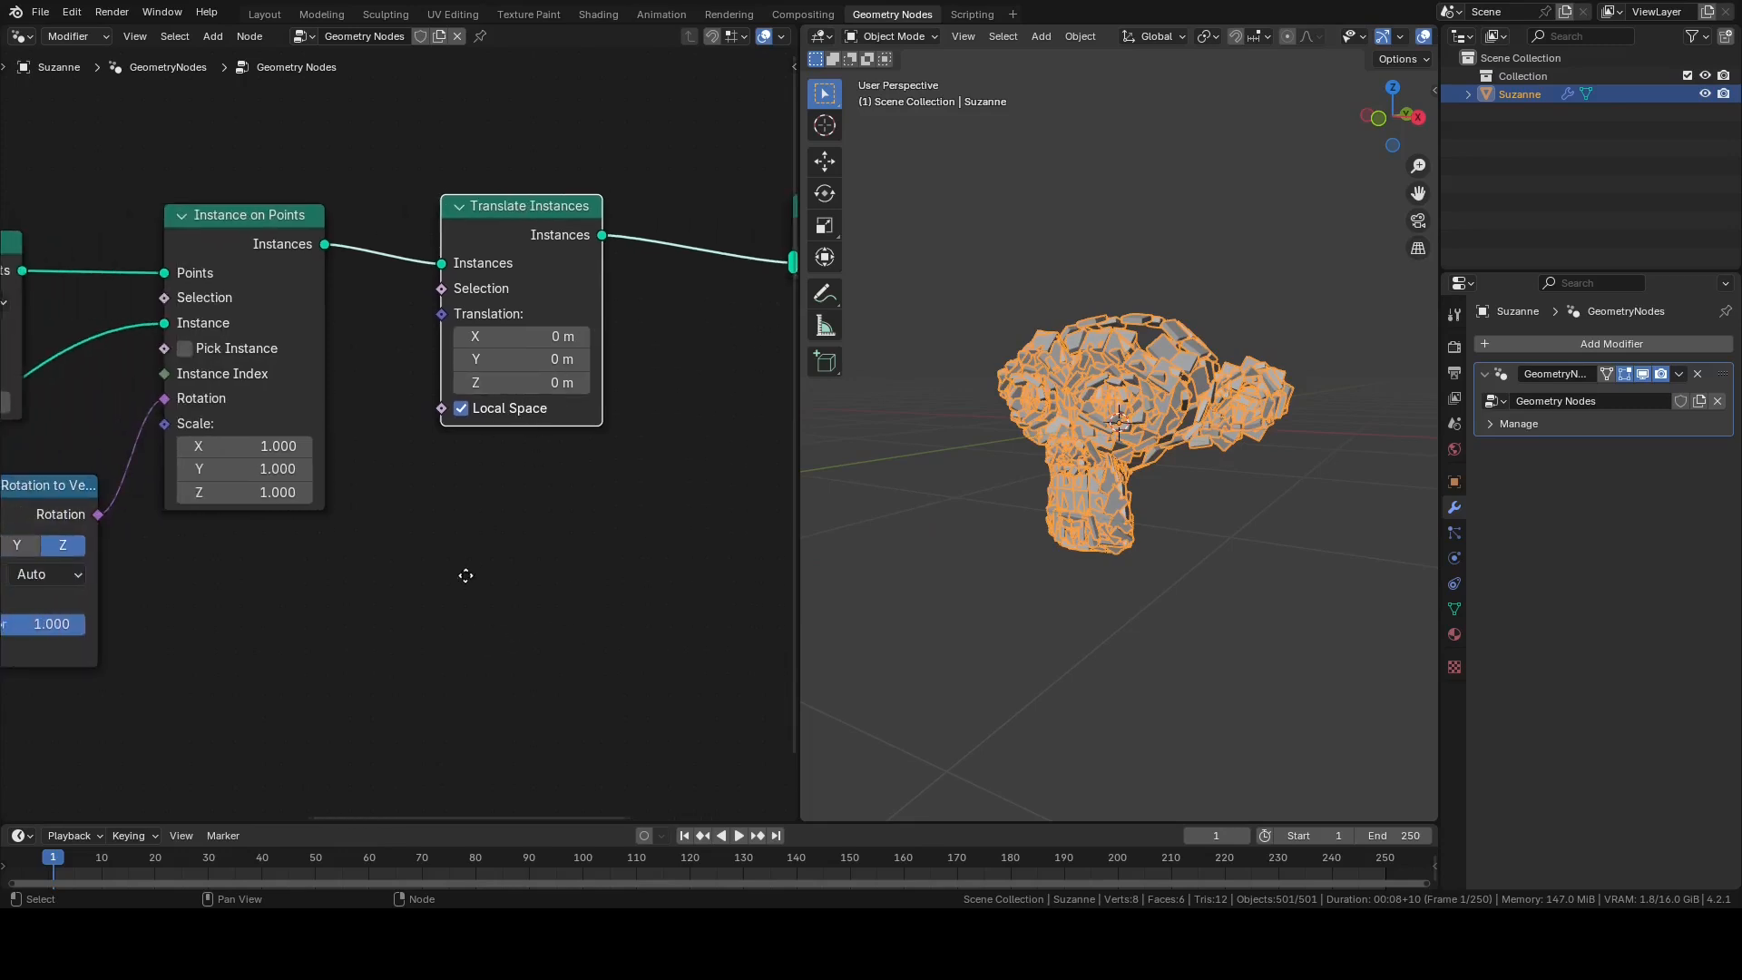
middle_drag(463, 583, 752, 537)
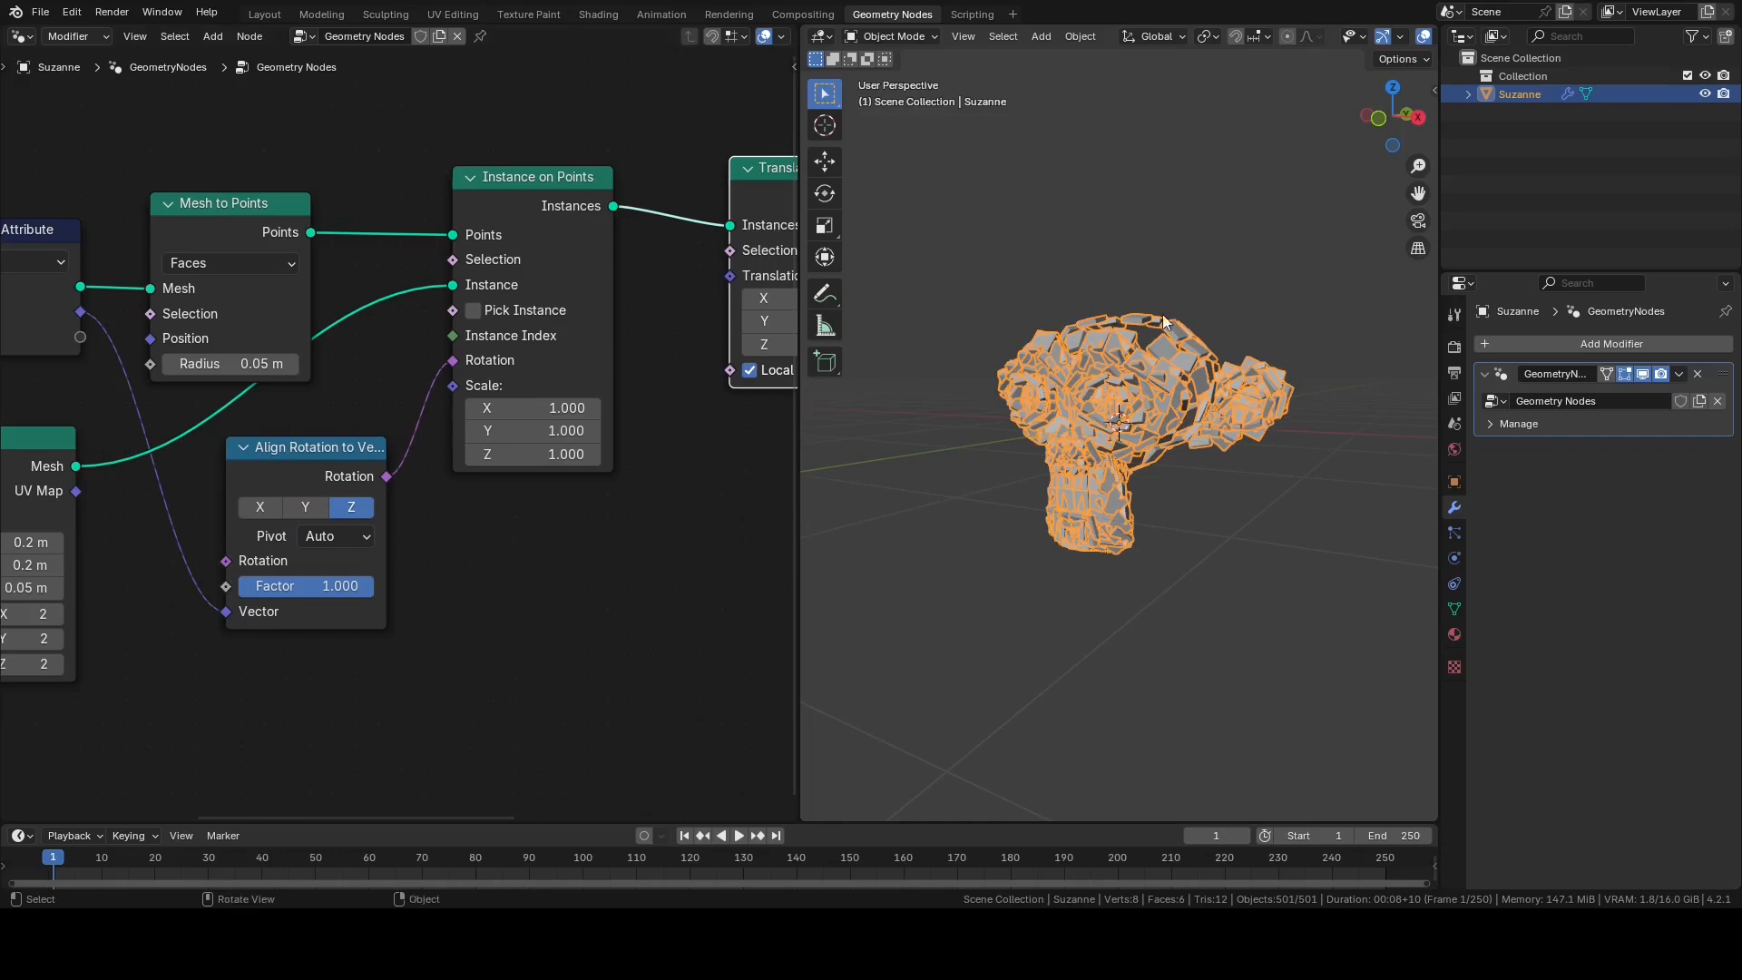
middle_drag(1230, 455, 1088, 552)
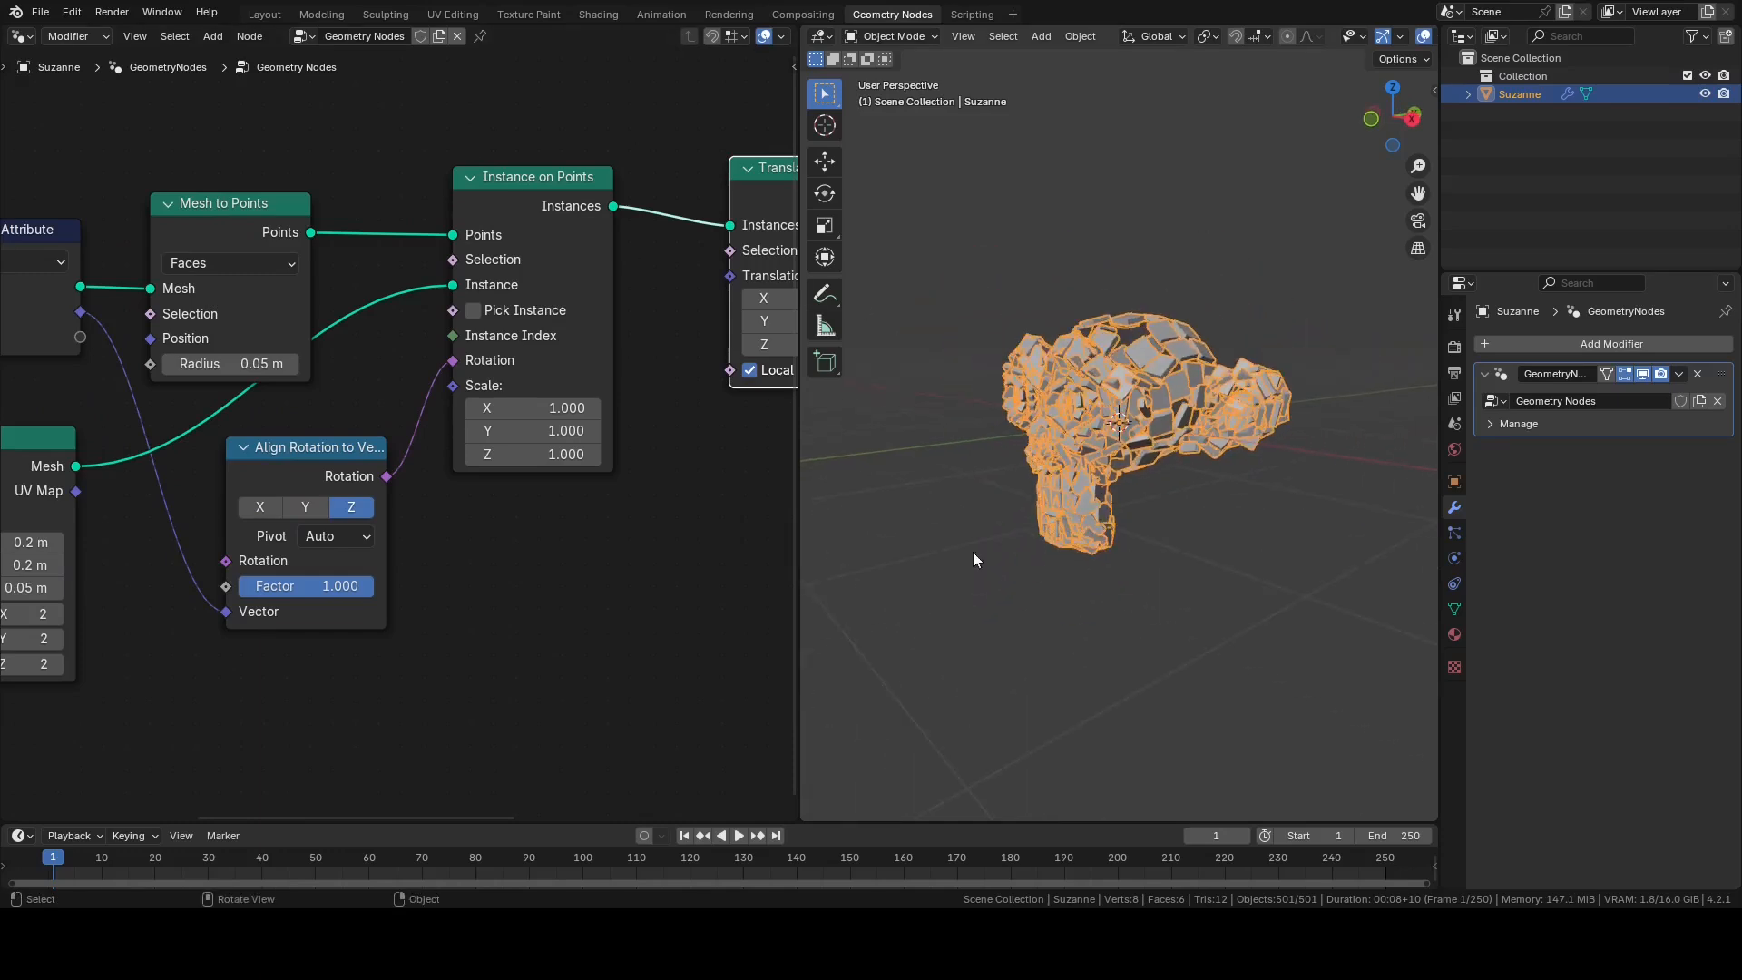
middle_drag(515, 573, 762, 595)
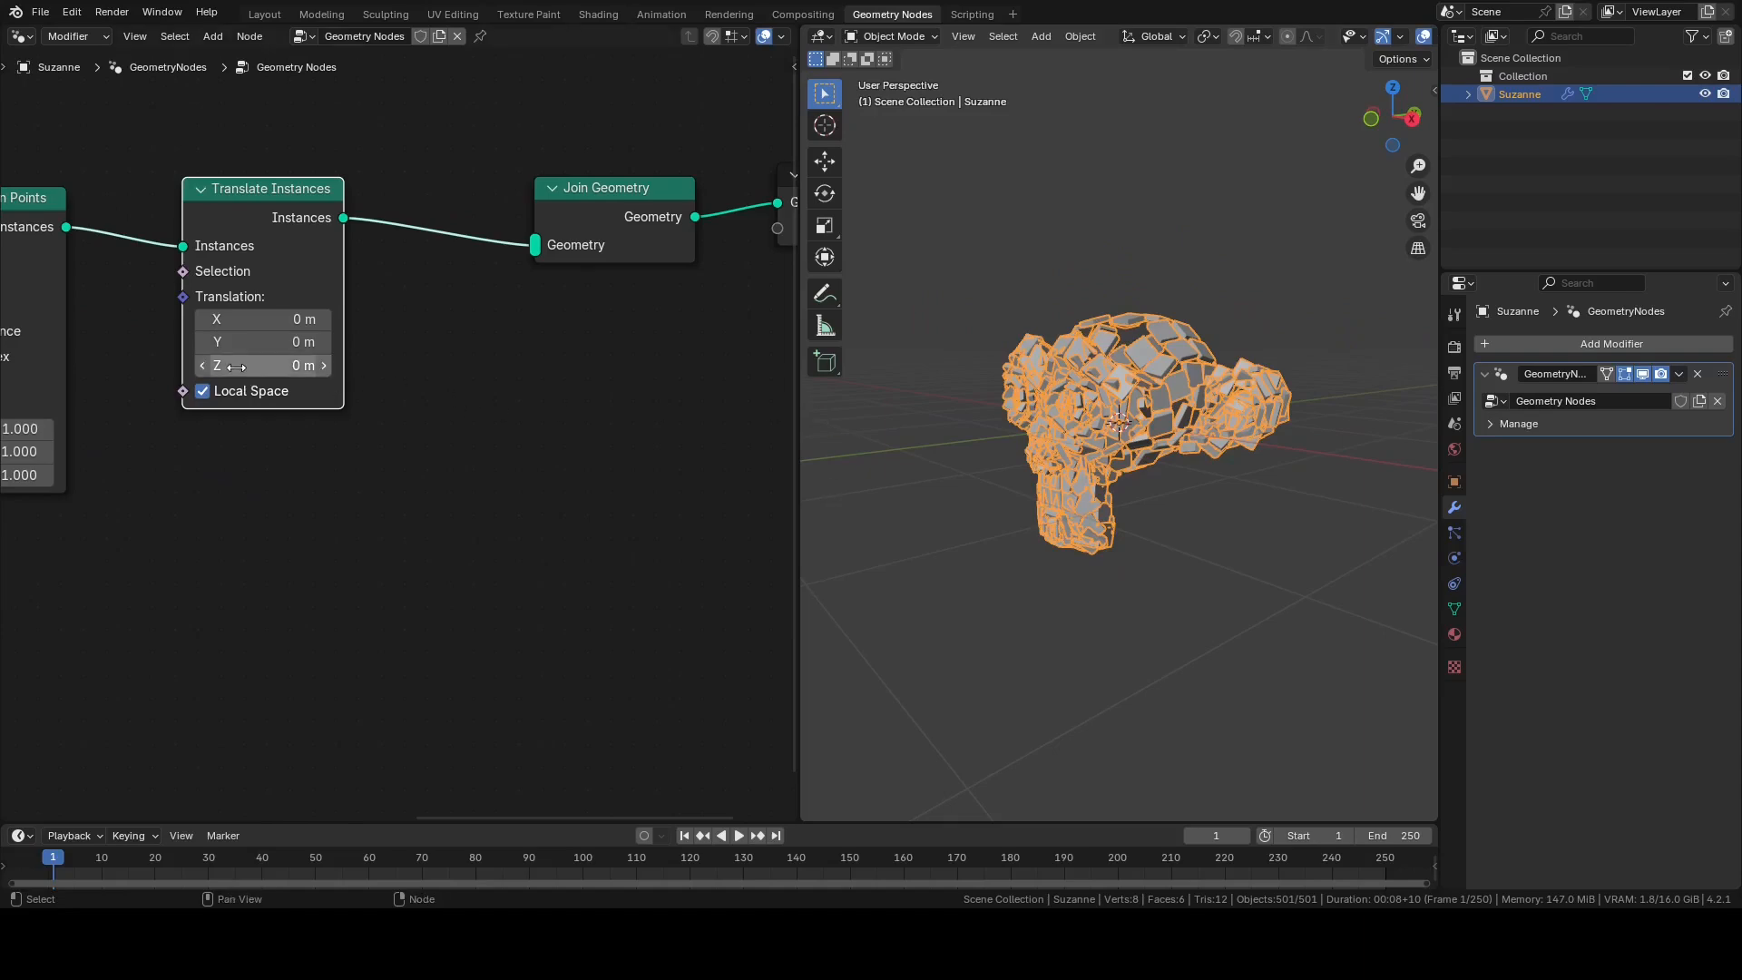
drag(232, 367, 435, 366)
drag(263, 365, 690, 366)
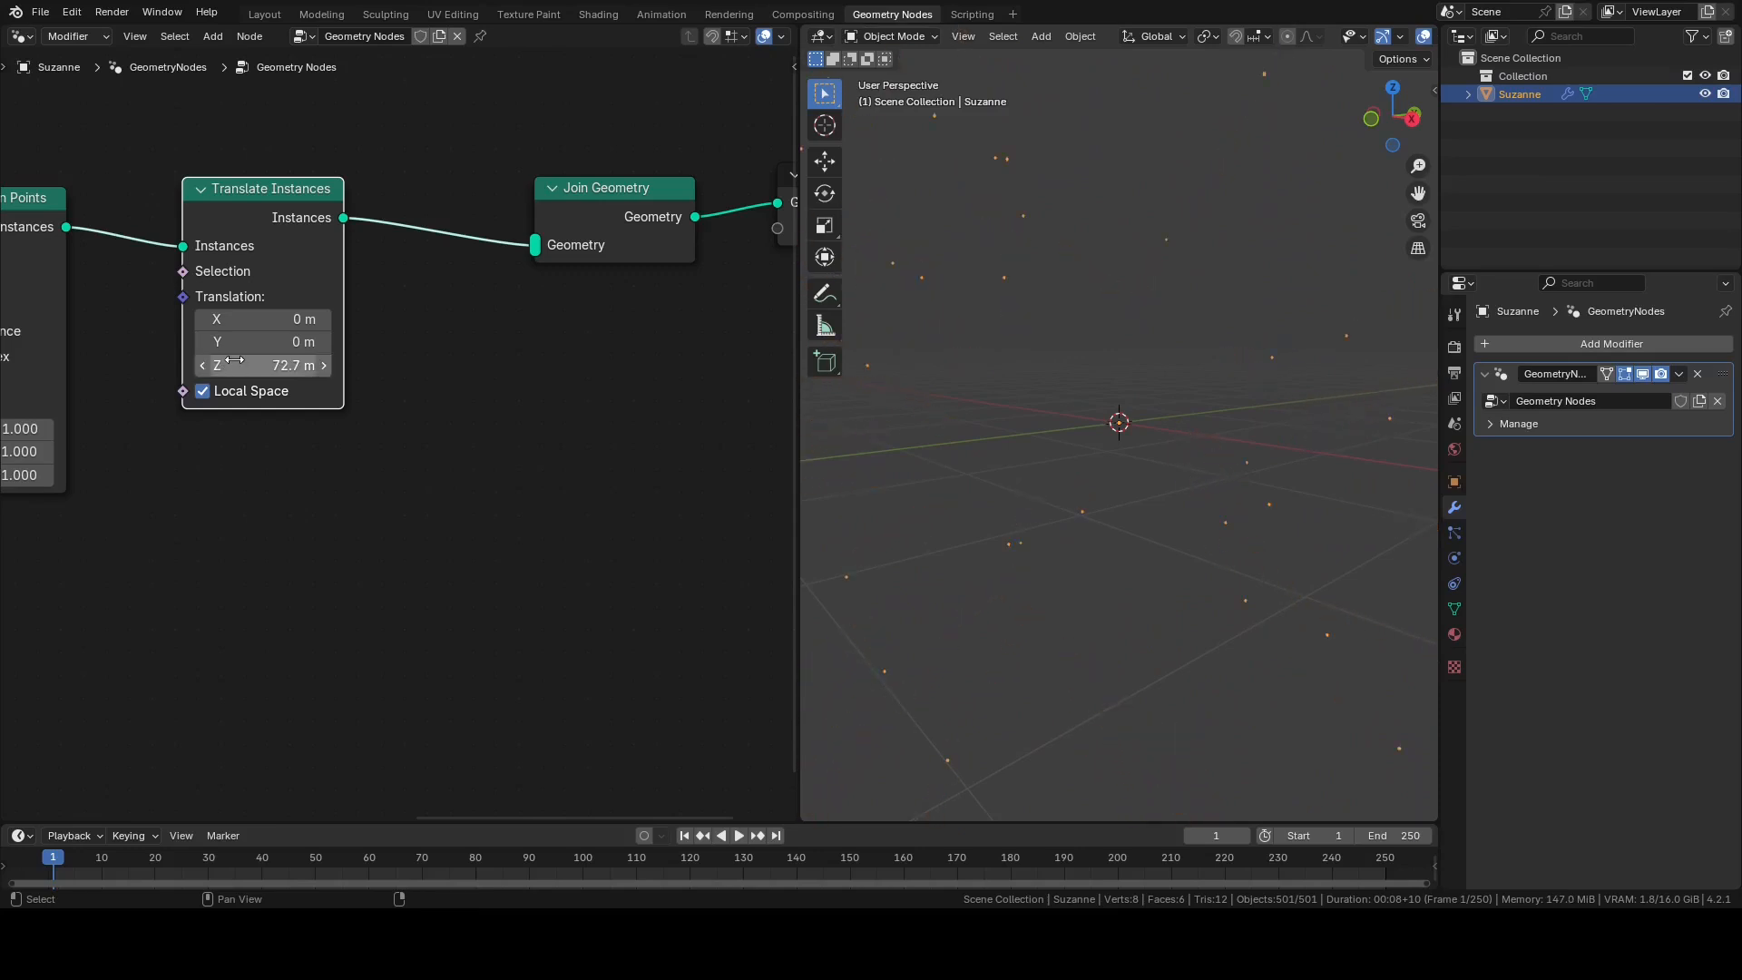
key(Return)
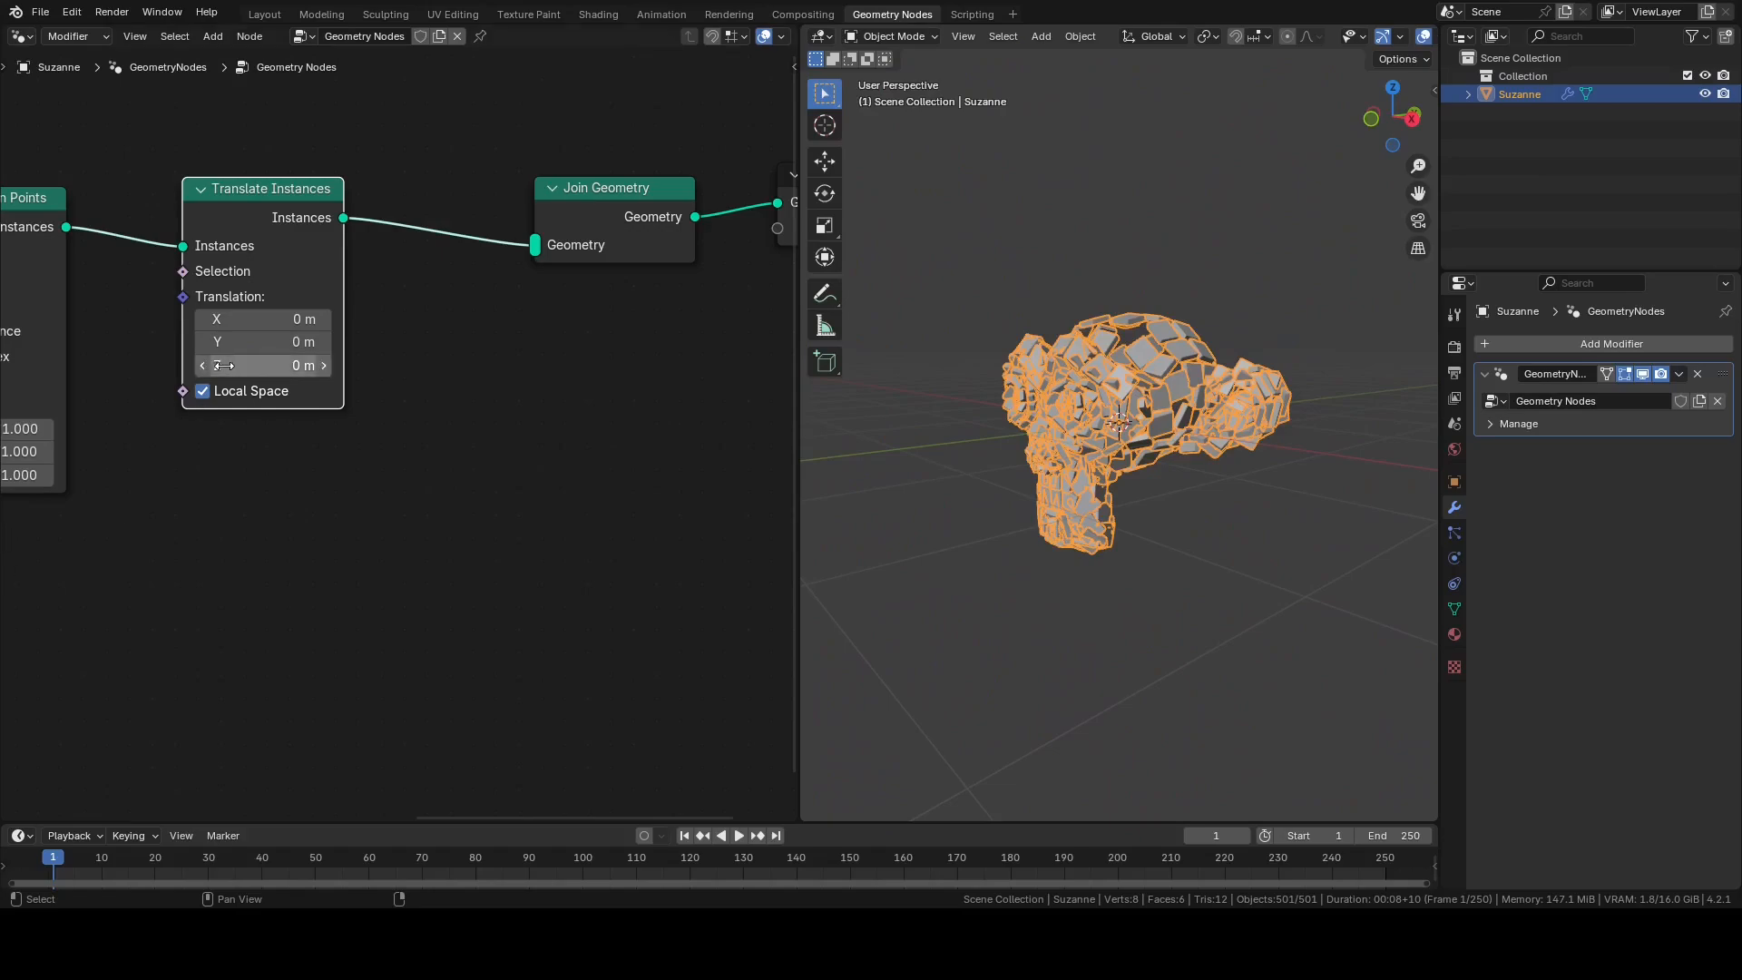
mouse_move(263, 366)
mouse_down()
mouse_move(425, 366)
mouse_move(249, 366)
mouse_move(948, 365)
mouse_move(238, 366)
mouse_up()
Step: Place the Cone node below Cube and connect its Mesh output to the Instance input of Instance on Points
middle_drag(161, 513, 690, 486)
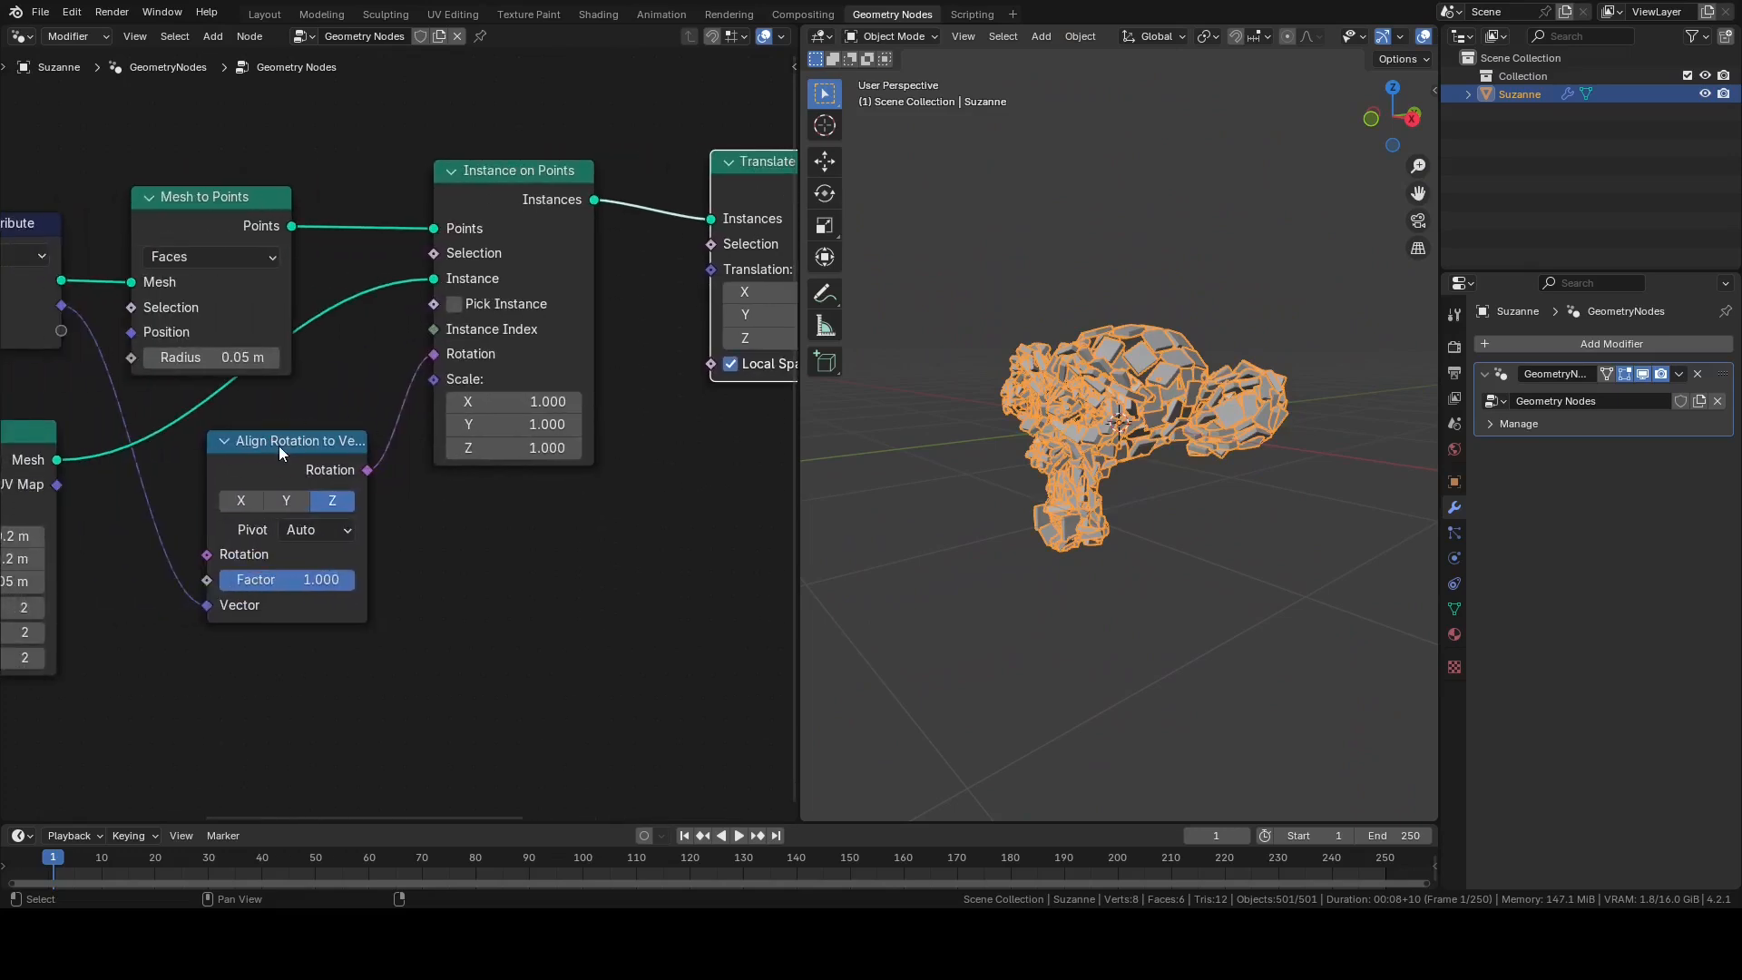
middle_drag(530, 567, 809, 493)
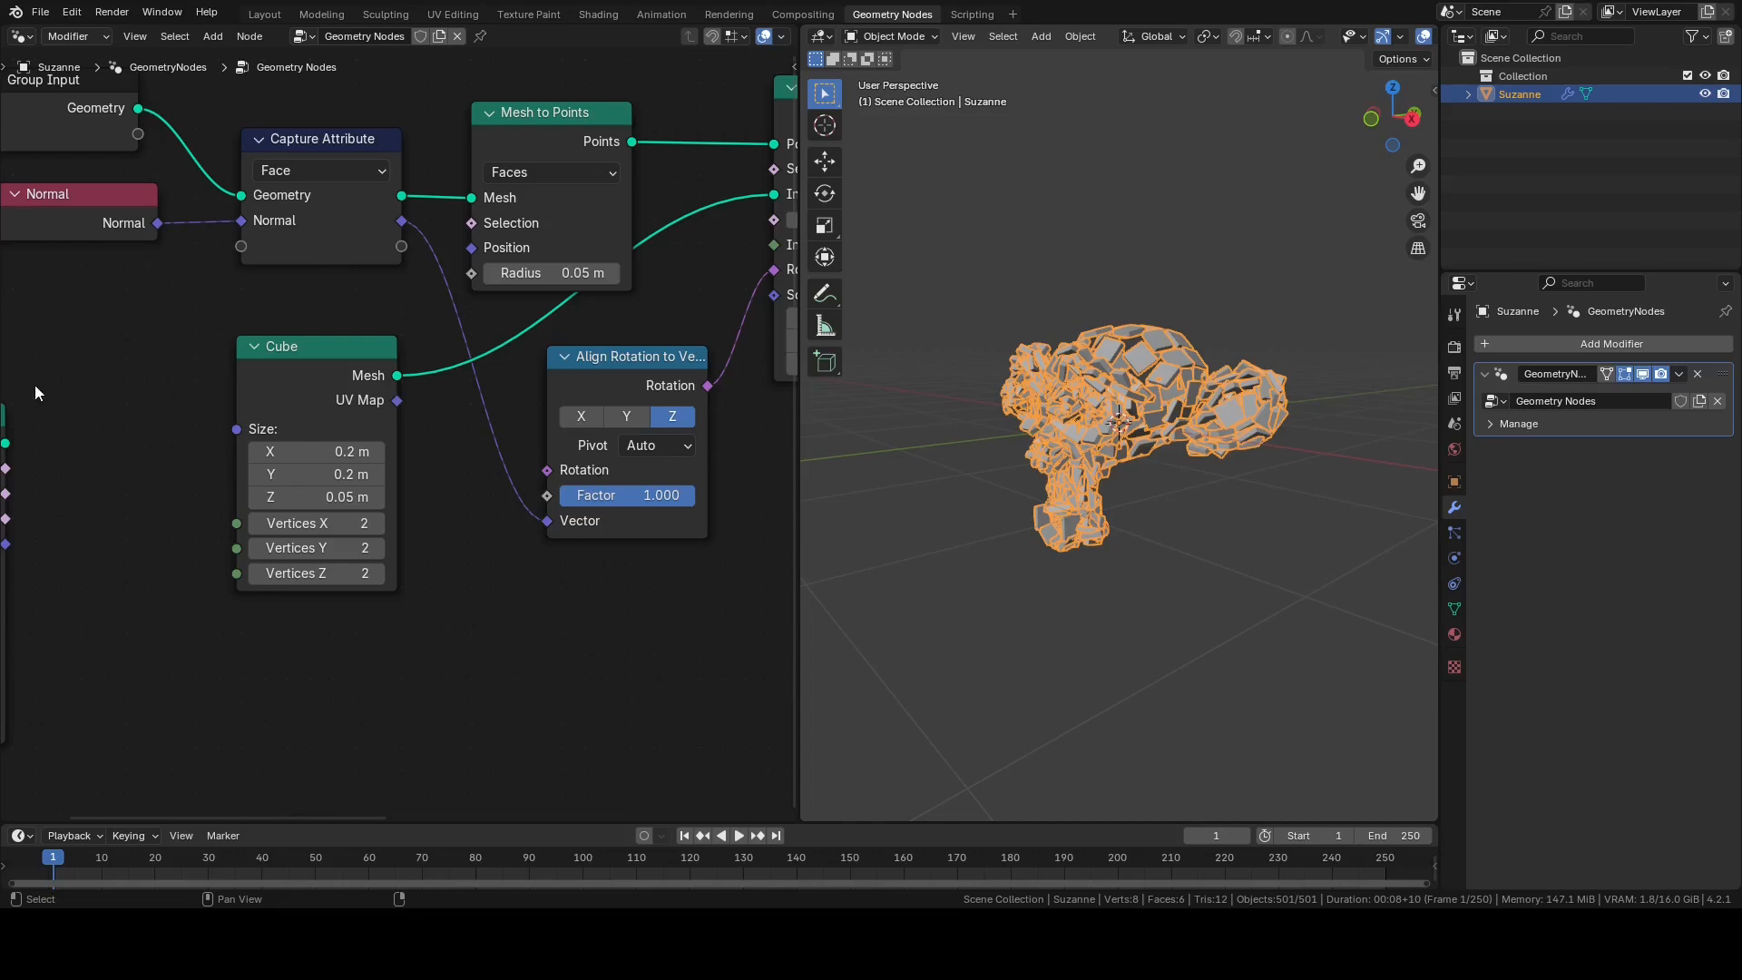
middle_drag(33, 395, 91, 390)
drag(96, 408, 500, 631)
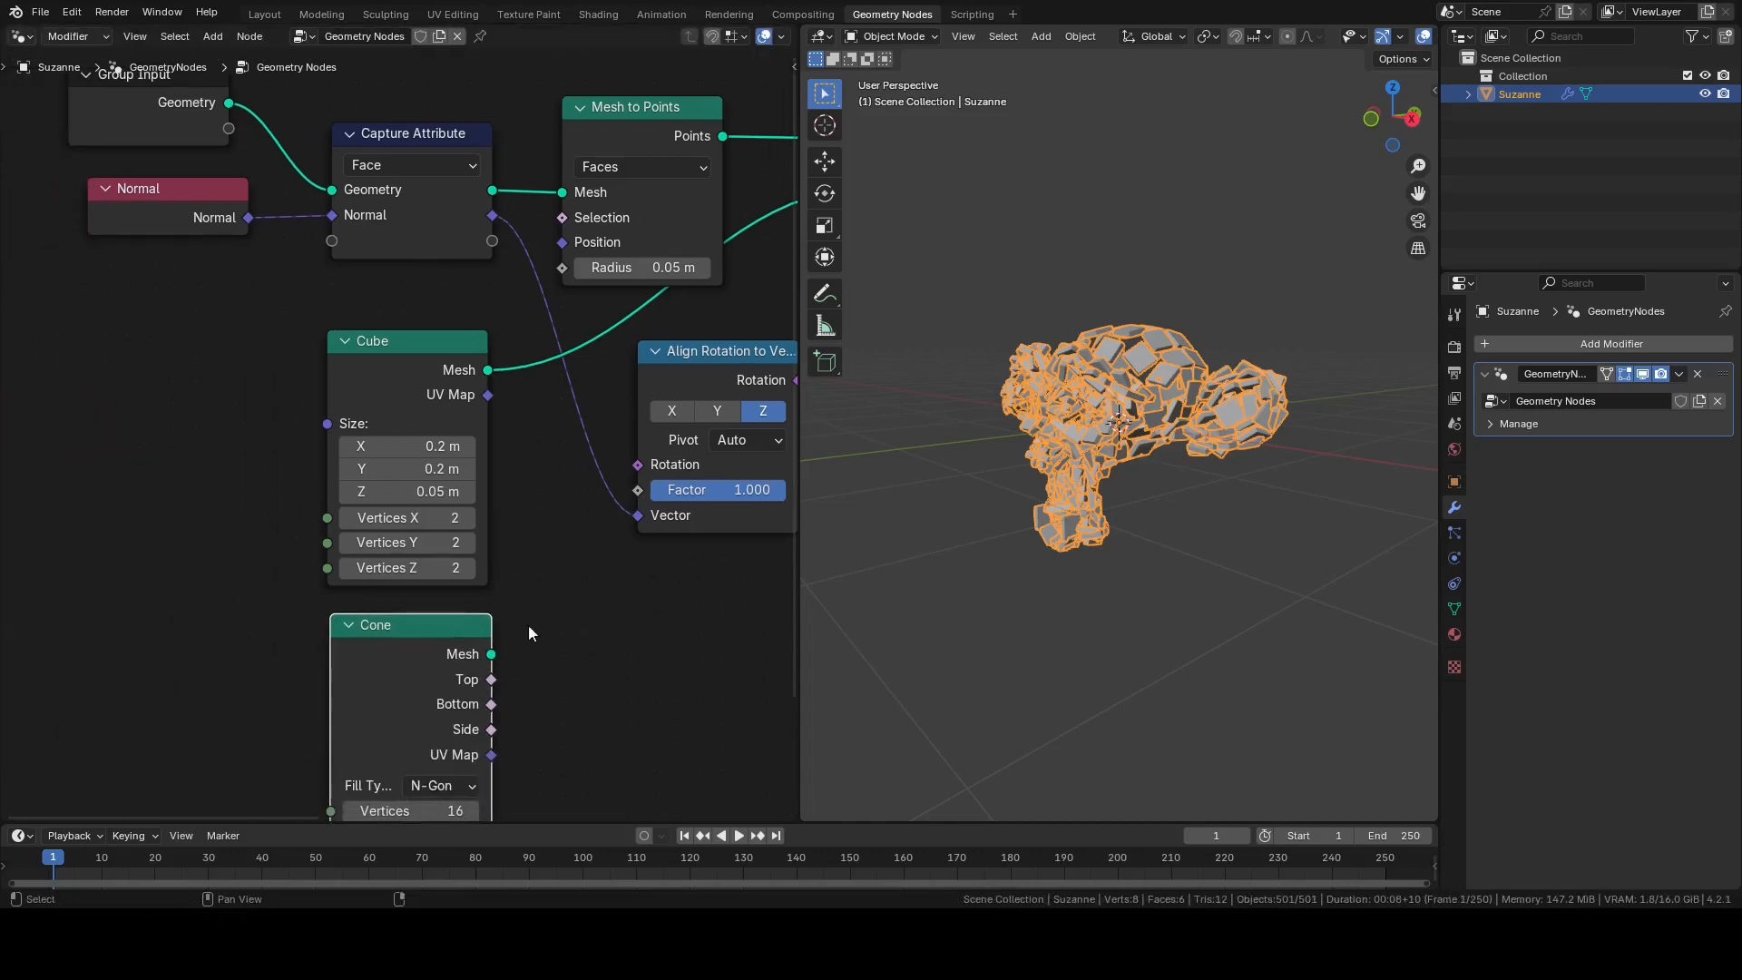
middle_drag(500, 631, 330, 459)
drag(364, 366, 636, 186)
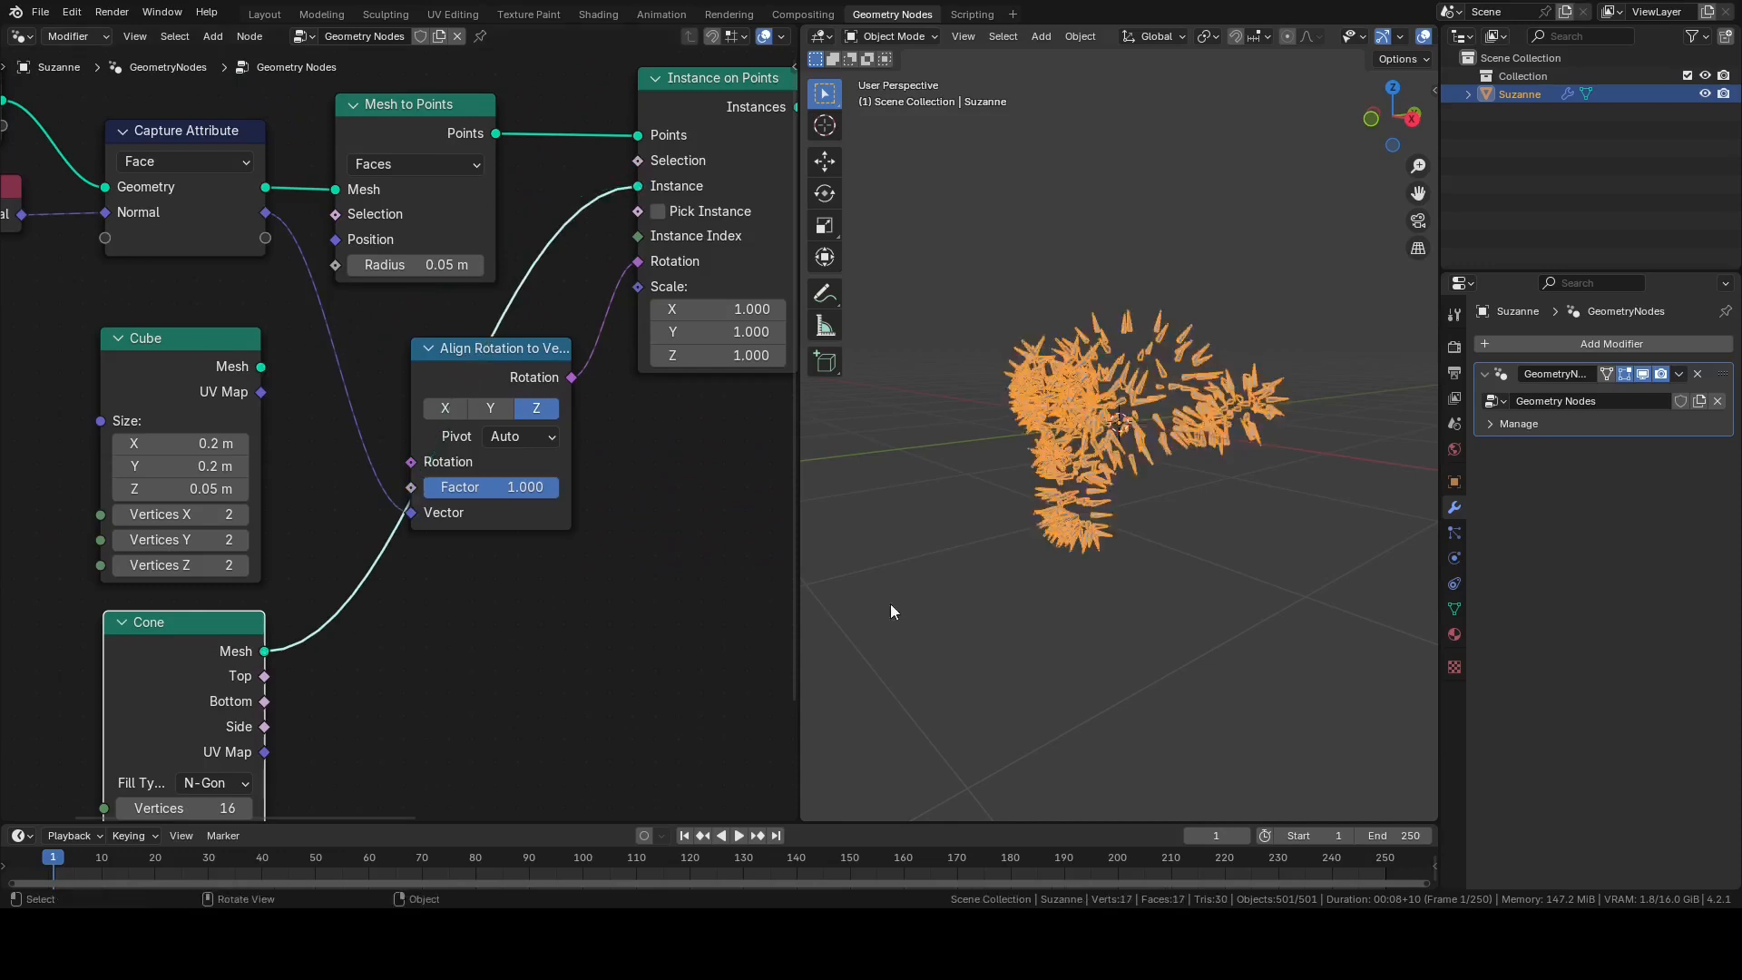
Step: Connect Group Input's Geometry output to Join Geometry again and inspect the cones on the monkey mesh
middle_drag(225, 367, 341, 400)
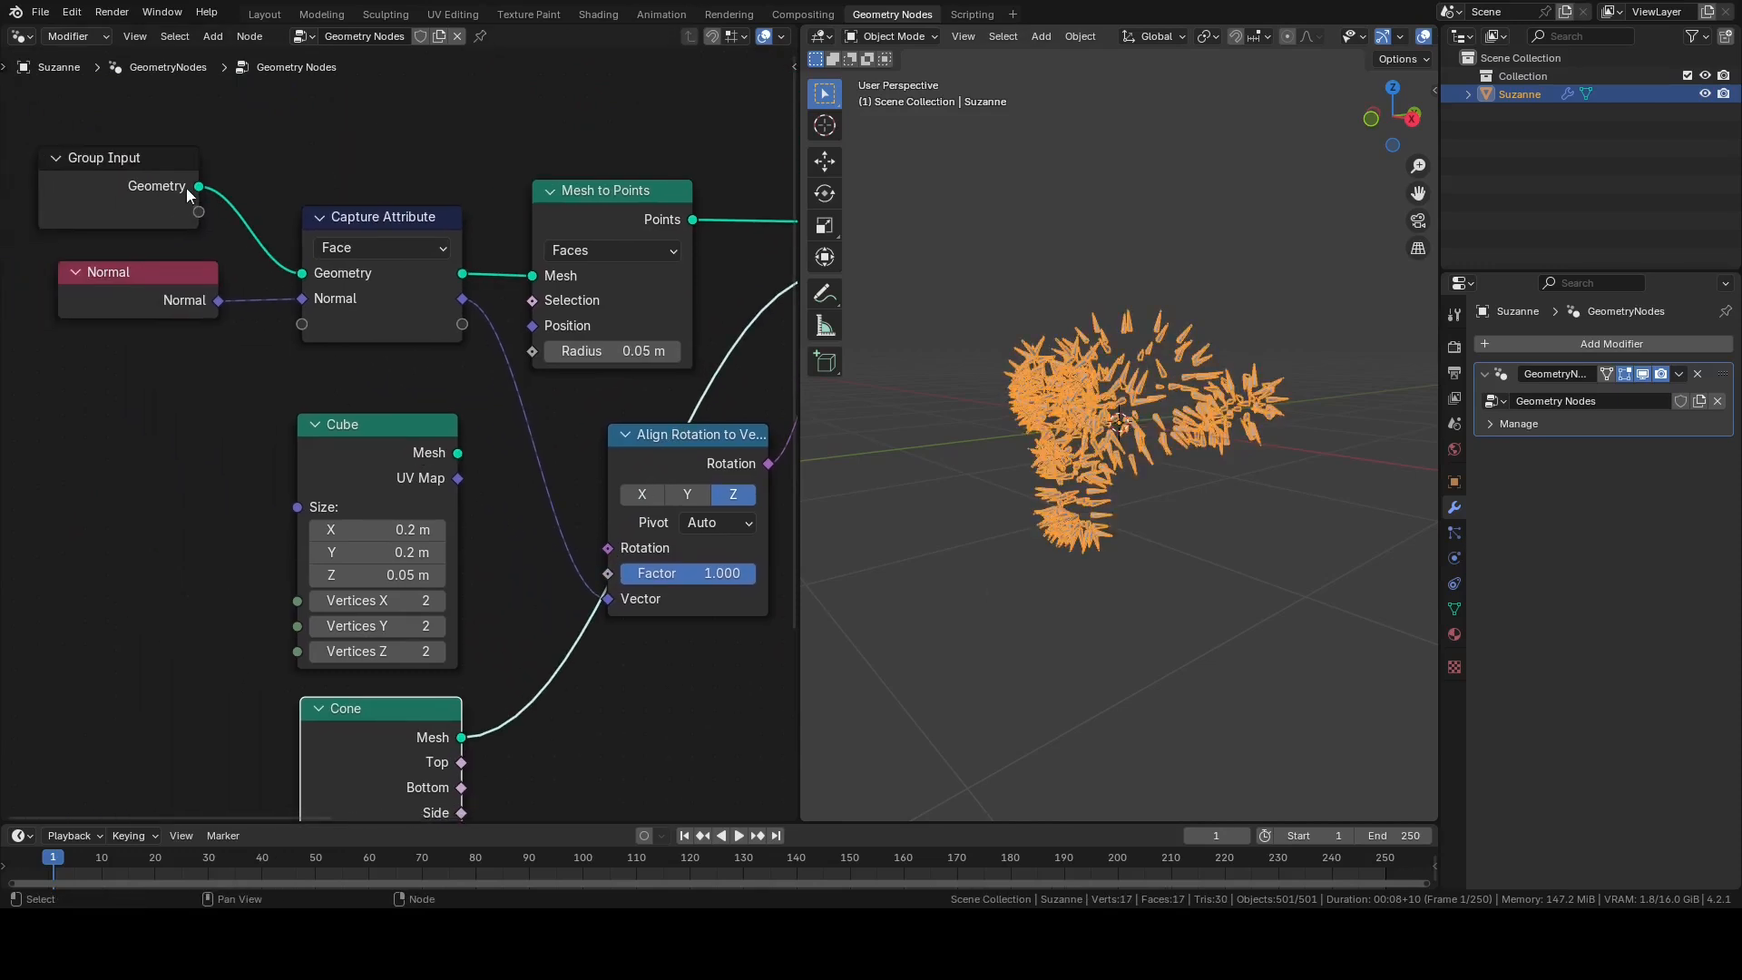
drag(192, 185, 613, 227)
middle_drag(1089, 535, 1256, 549)
scroll(1227, 487, up, 6)
Step: Invert the cones by setting the Cone node's Radius Top to 0.02 m and Radius Bottom to 0 m
middle_drag(394, 459, 308, 306)
middle_drag(324, 640, 422, 439)
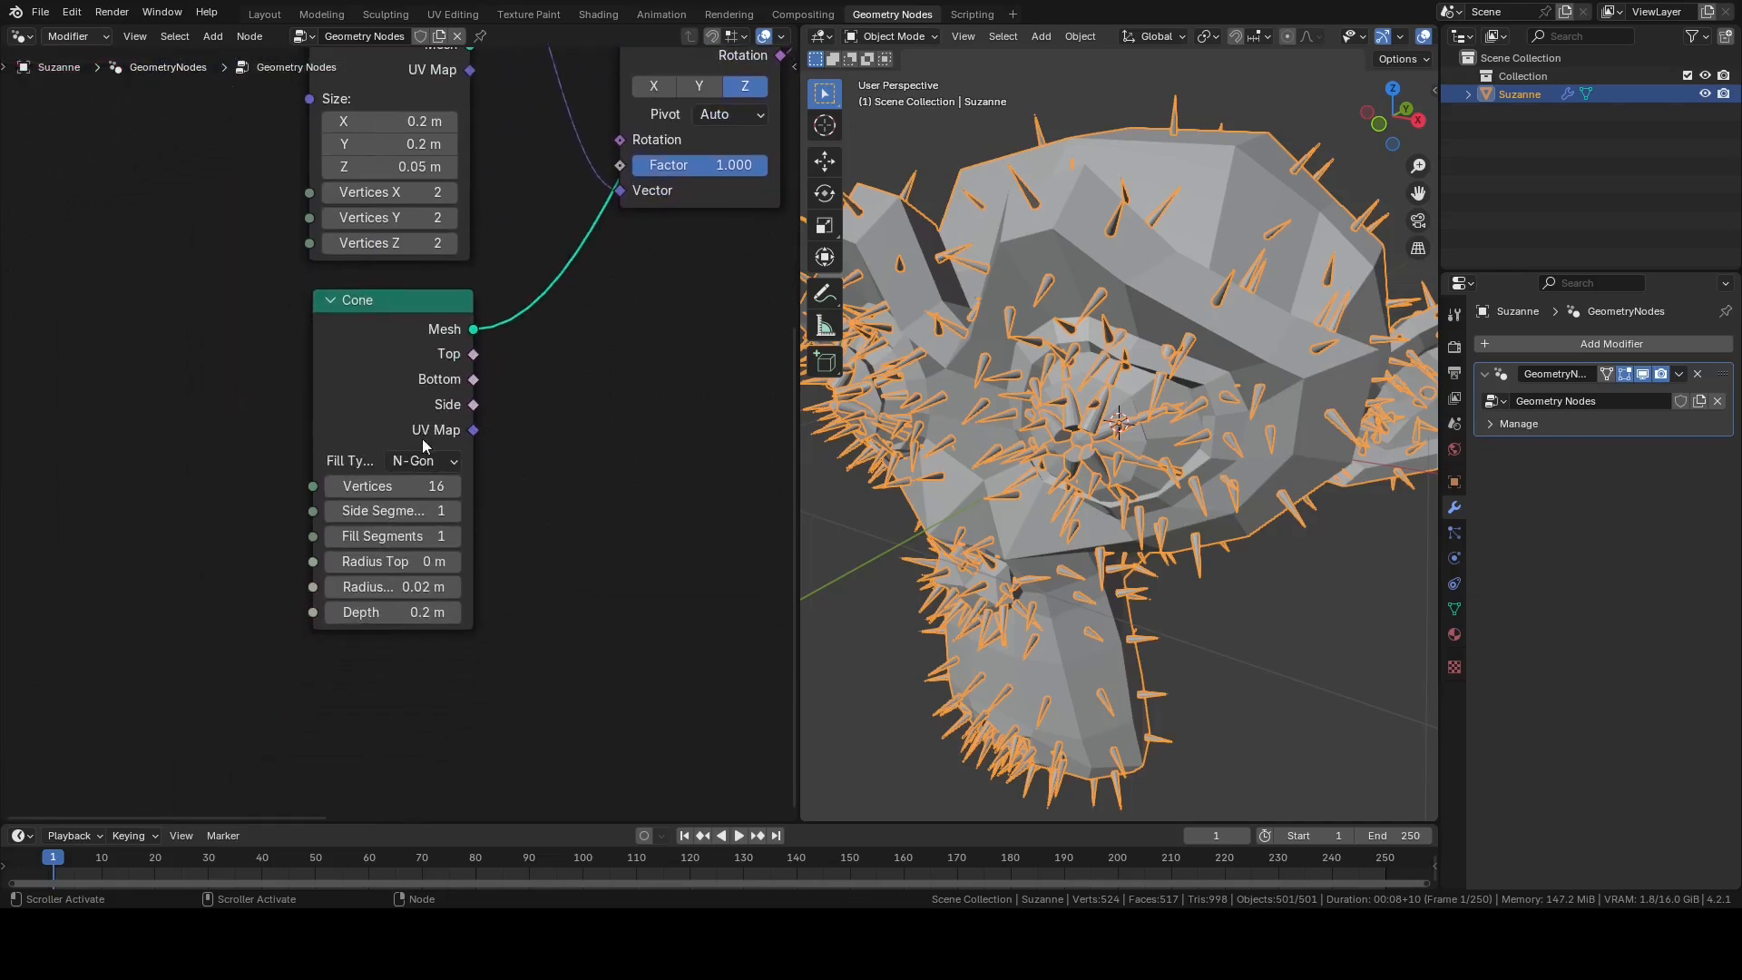
click(396, 562)
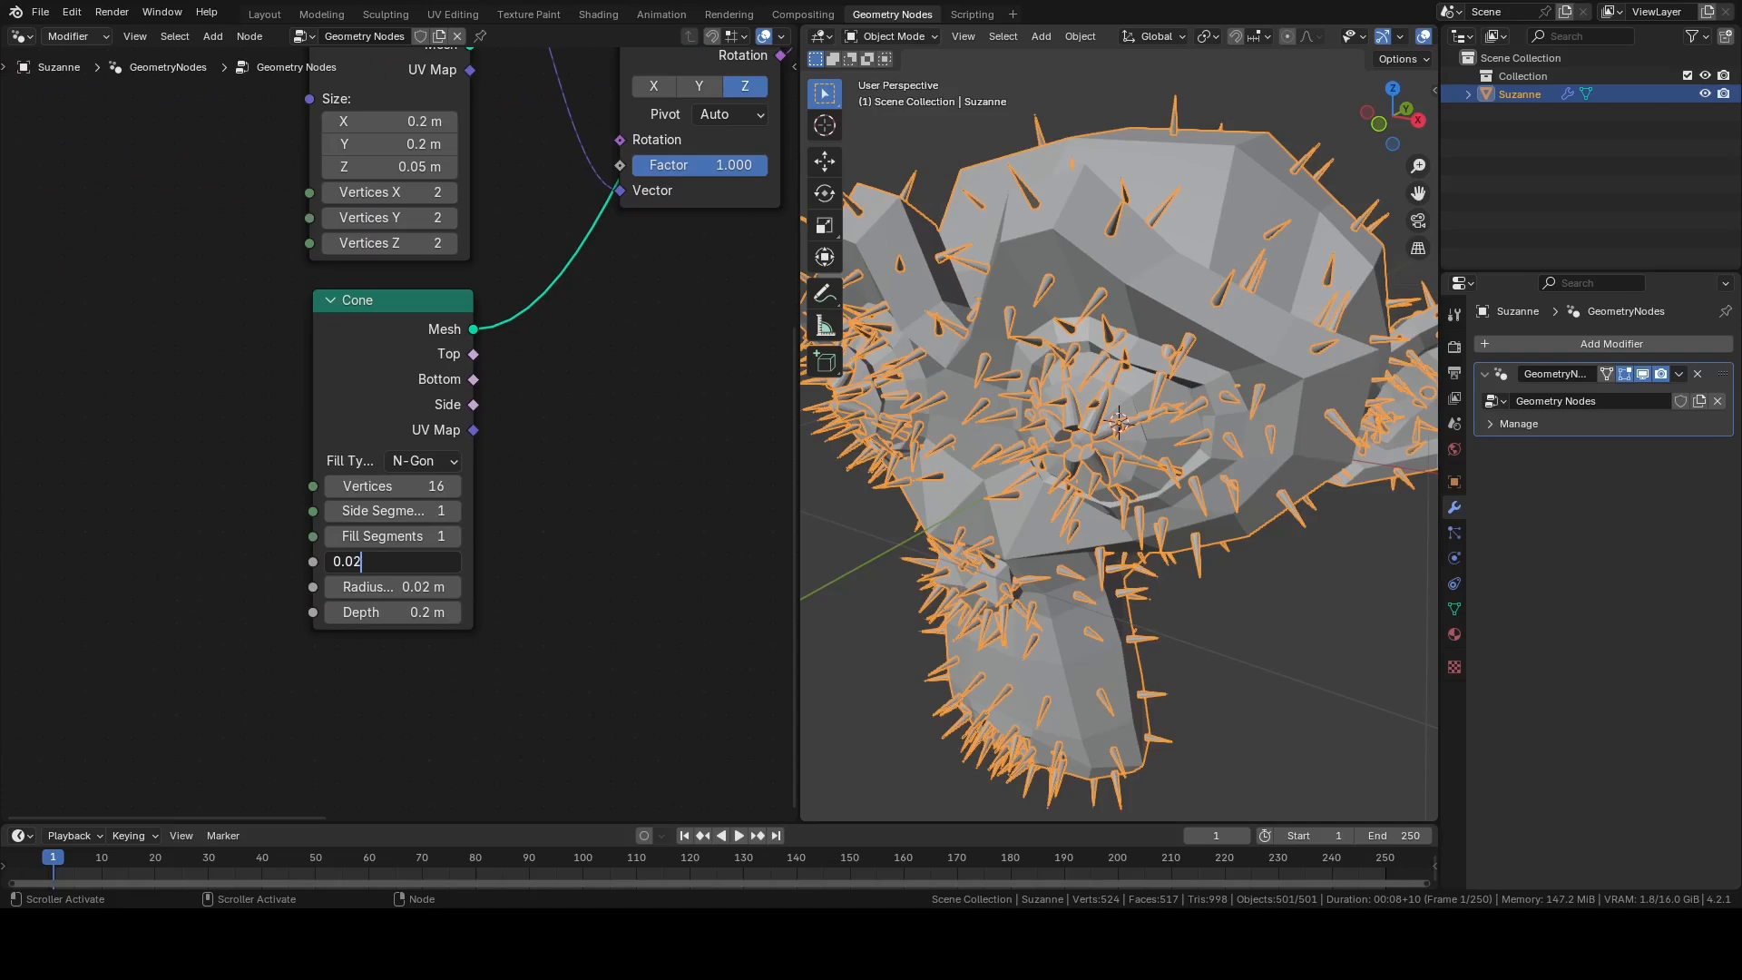
text(0.02)
key(Return)
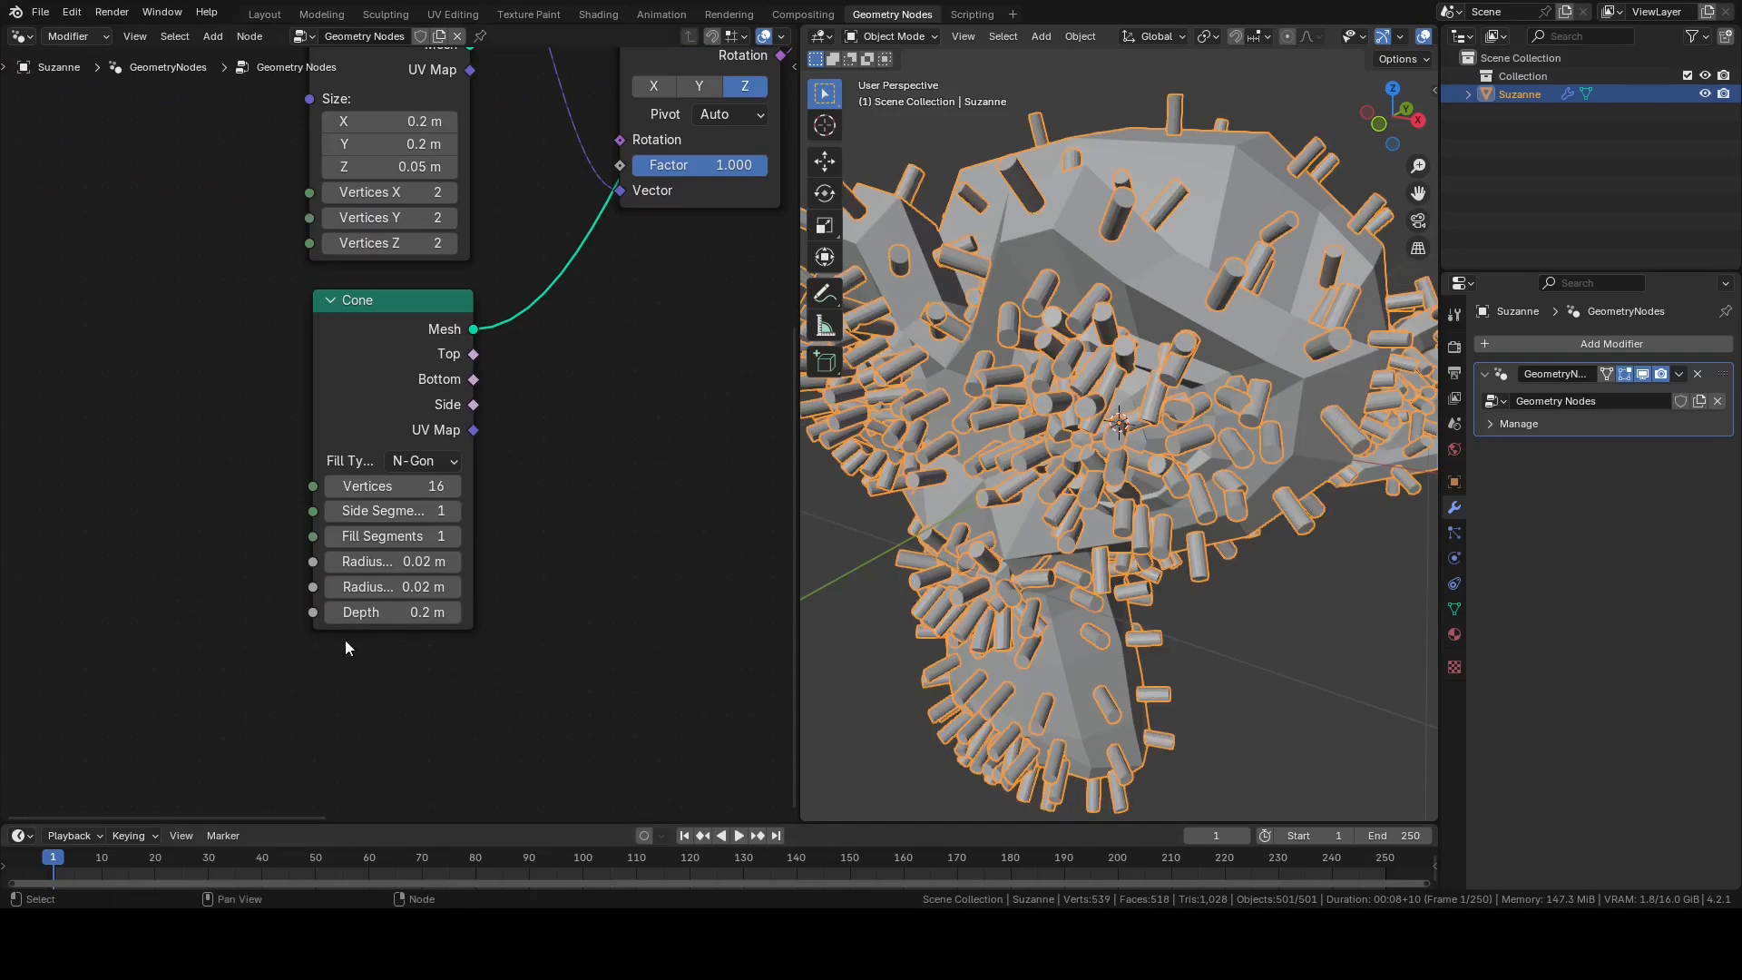
click(382, 584)
text(0)
key(Return)
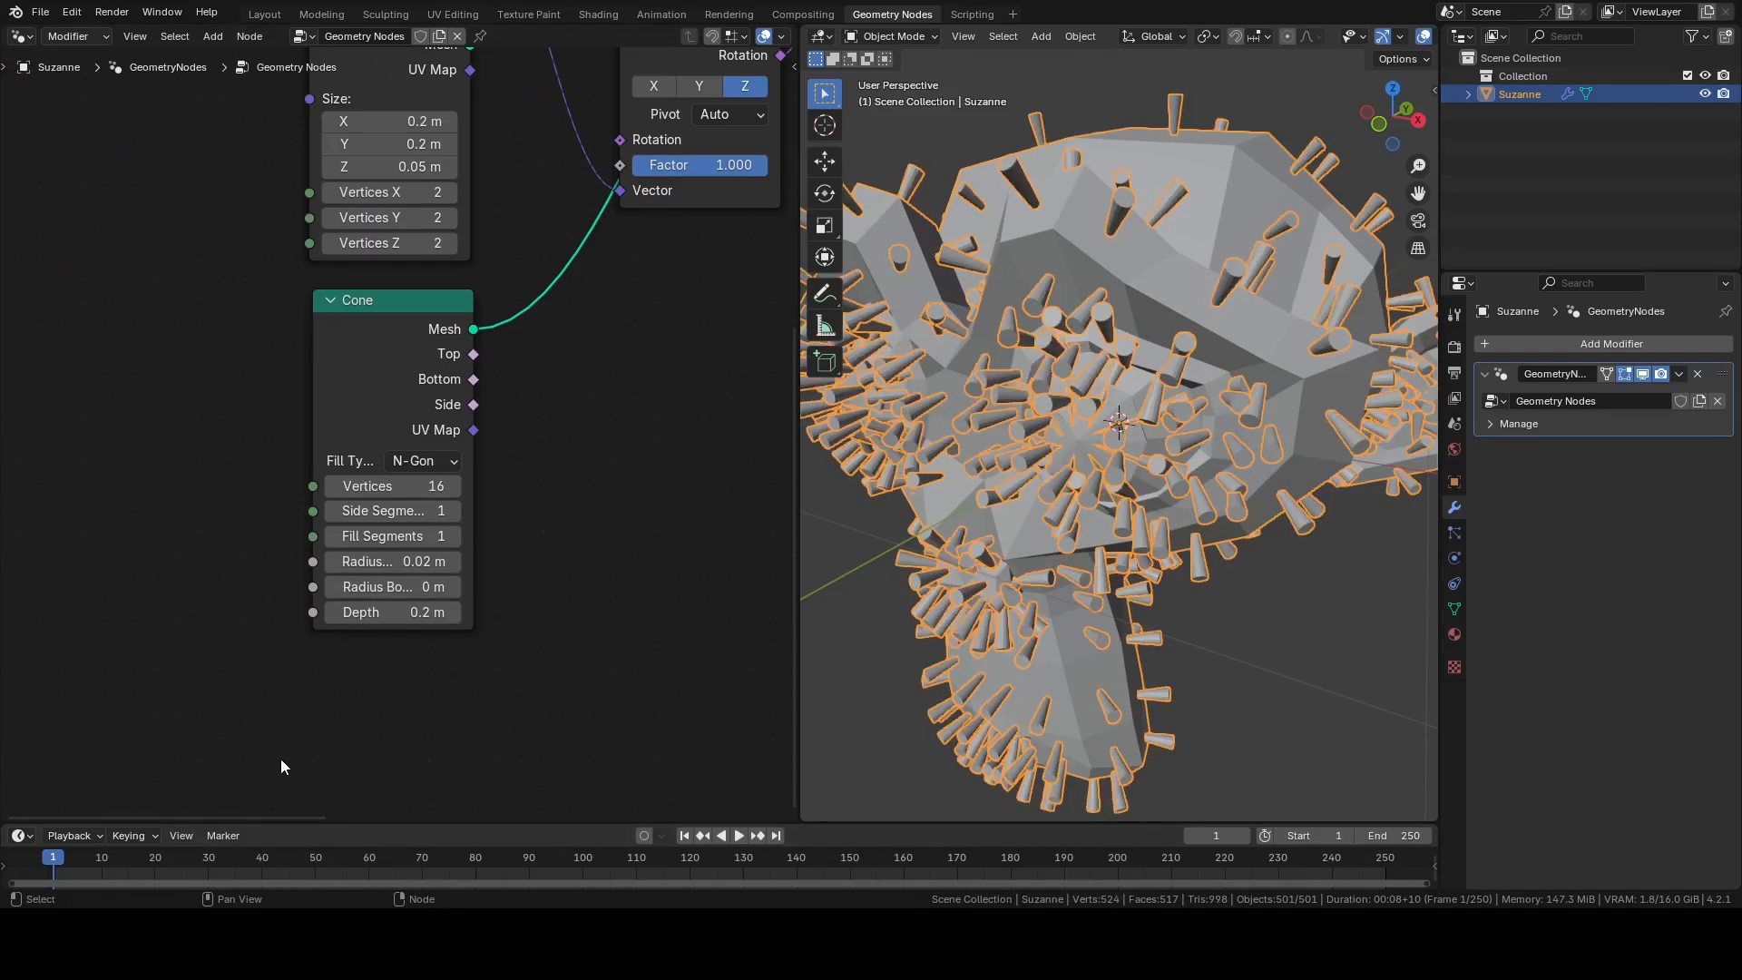
Step: Set the Z translation in Translate Instances to 0 m and inspect the inverted cones from the front
middle_drag(571, 551, 2, 817)
middle_drag(544, 505, 473, 742)
click(444, 466)
text(0)
key(Return)
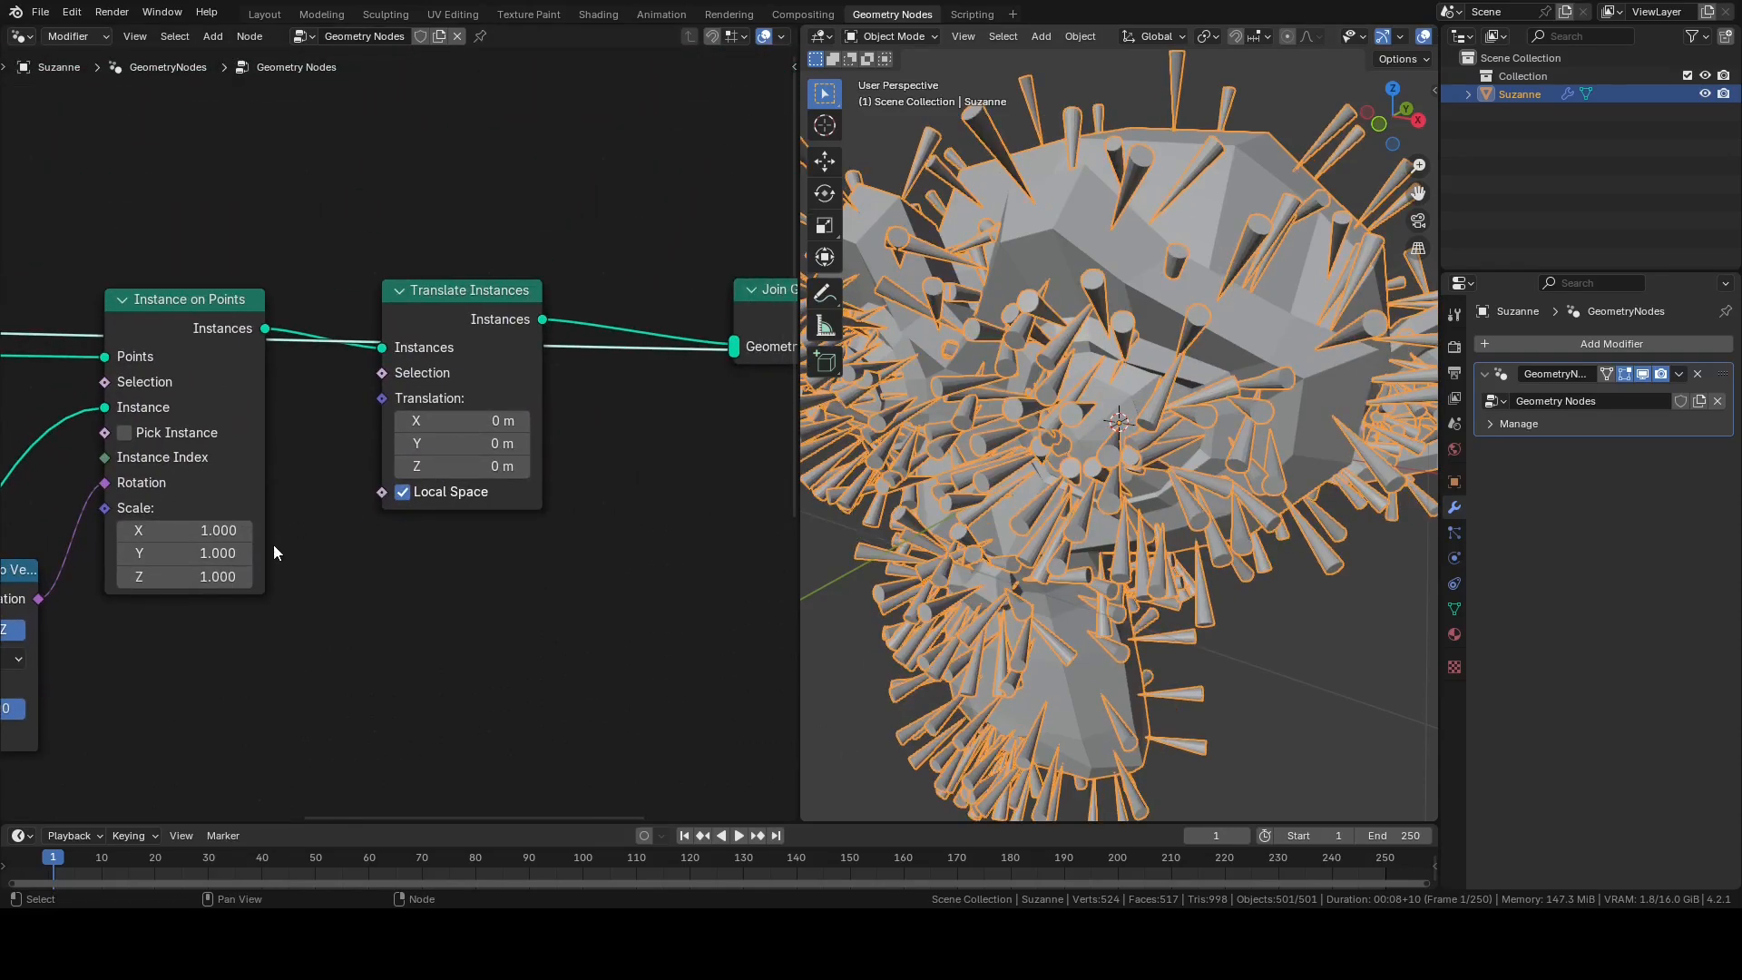
middle_drag(1271, 717, 1320, 710)
scroll(1361, 646, down, 3)
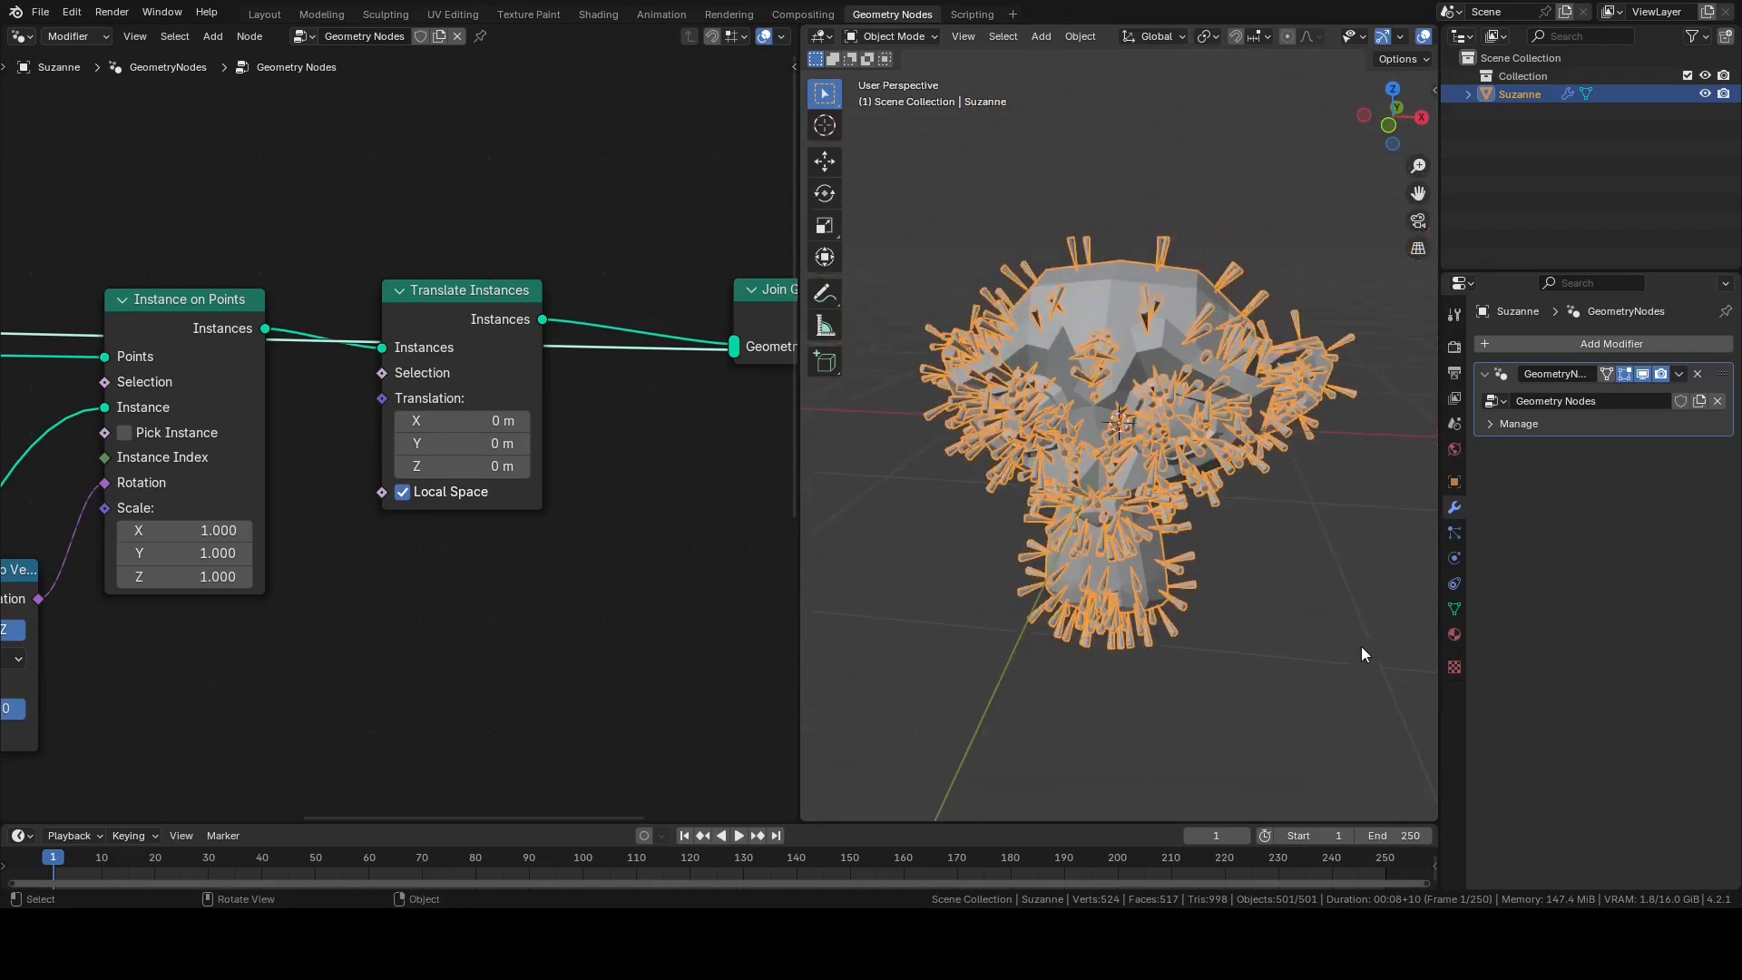
middle_drag(1063, 665, 1030, 669)
Step: Lengthen the spikes by setting the Cone node's Depth to 0.7 m
middle_drag(362, 699, 548, 545)
middle_drag(289, 544, 6, 314)
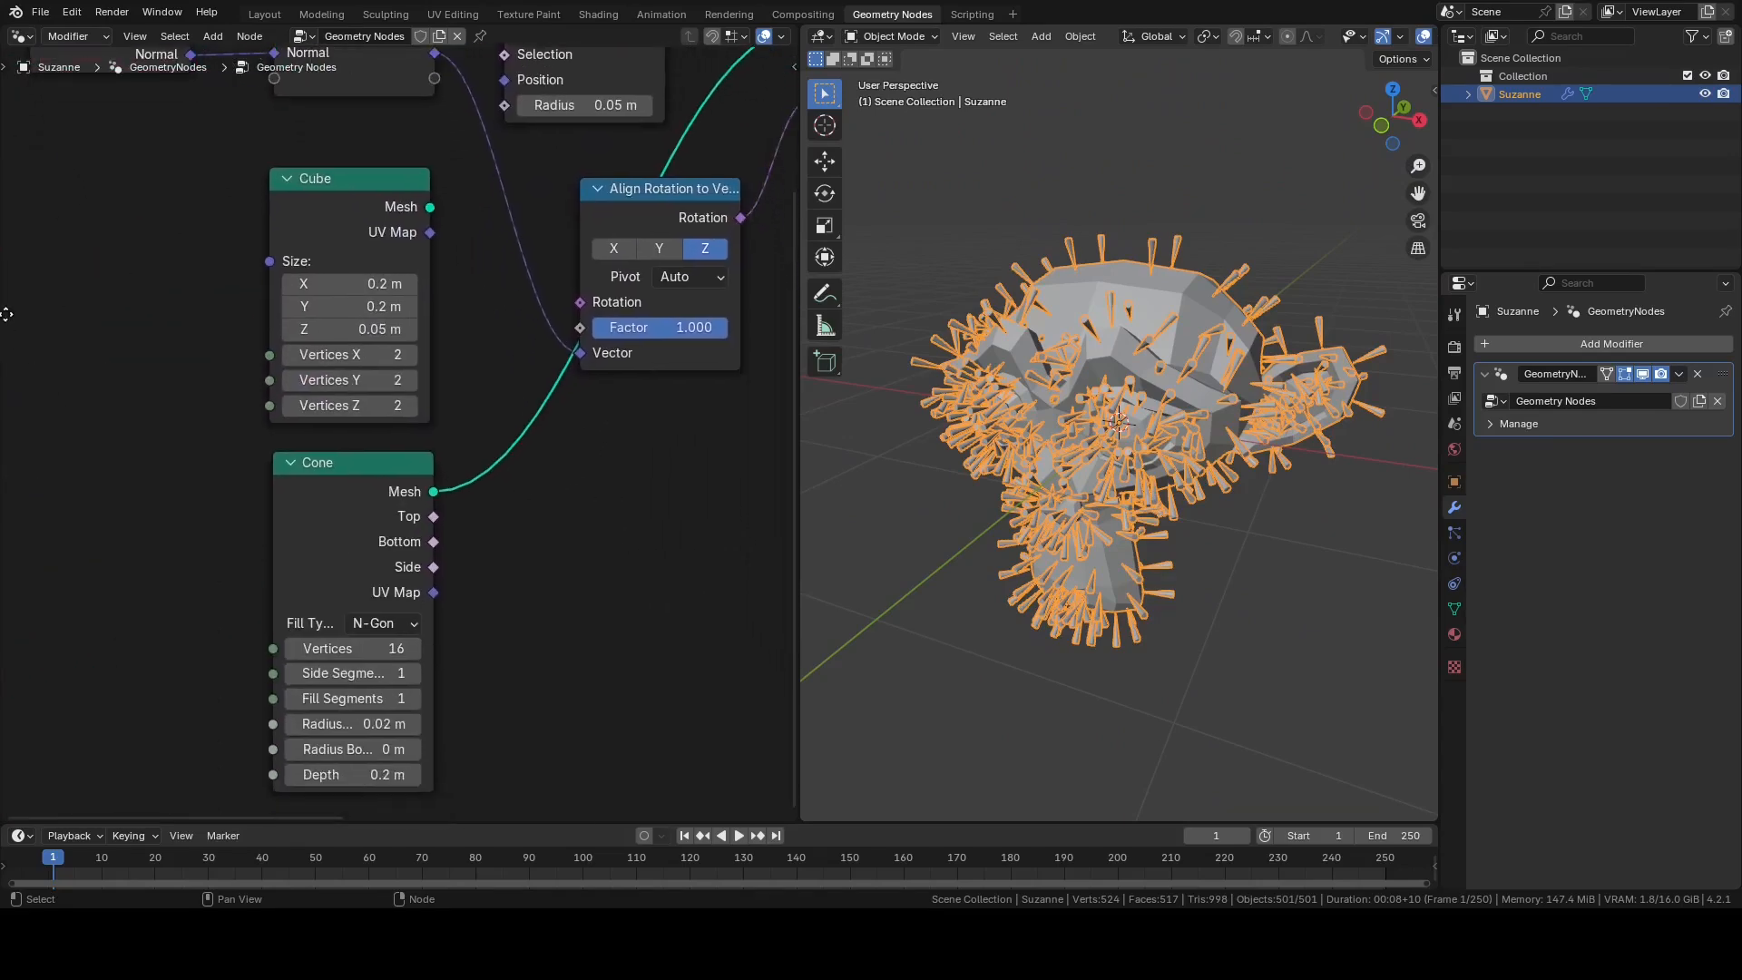
click(365, 772)
text(0.7)
key(Return)
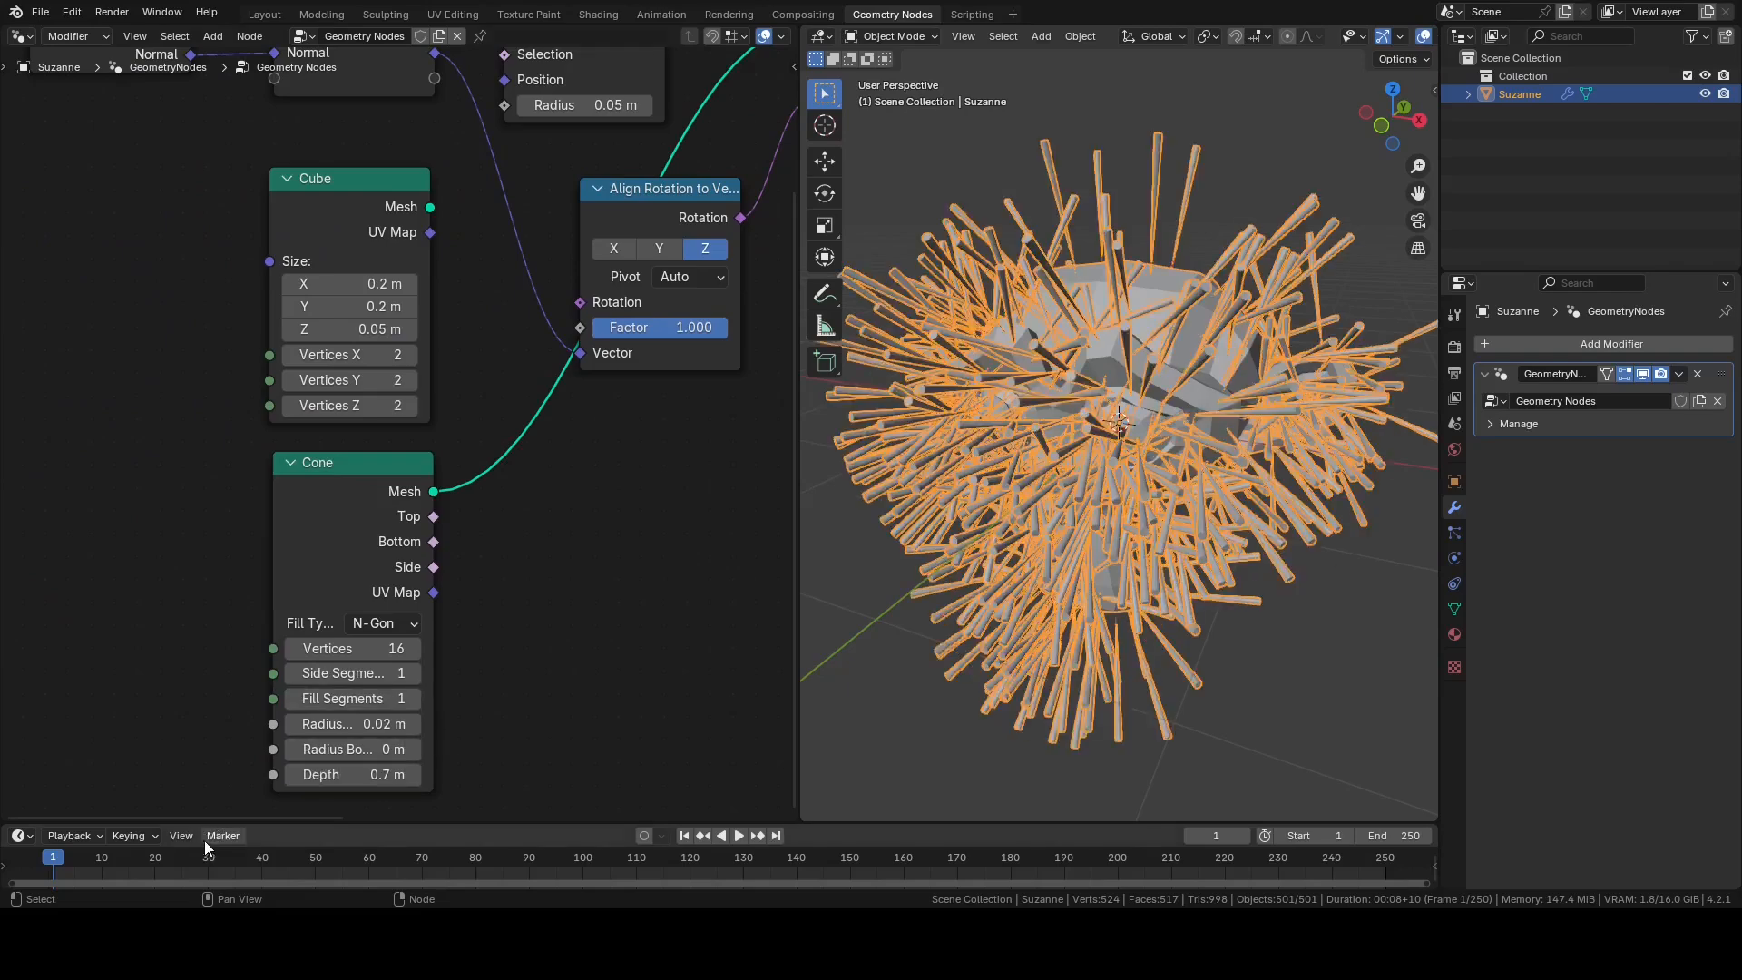
Step: Adjust the Z translation in Translate Instances to -0.66 m and inspect the spikes piercing the monkey mesh
middle_drag(1043, 646, 960, 626)
middle_drag(693, 591, 75, 146)
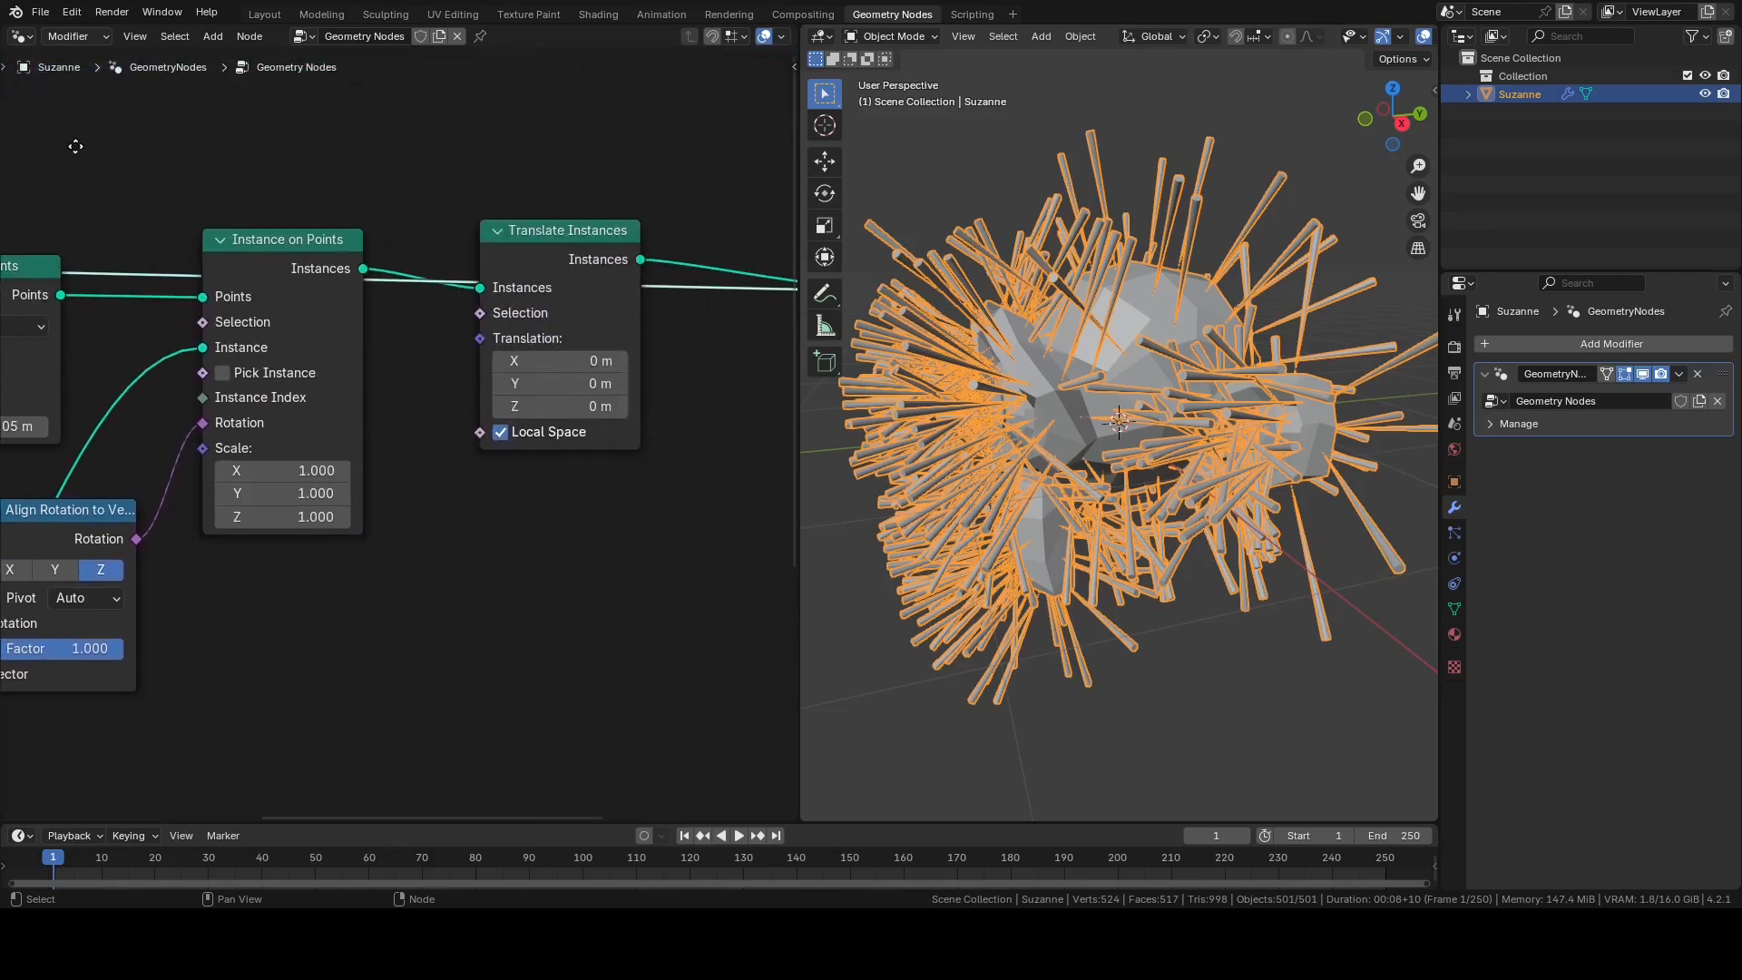
mouse_move(551, 415)
mouse_down()
mouse_move(635, 415)
mouse_move(572, 406)
mouse_up()
middle_drag(1234, 484, 1047, 482)
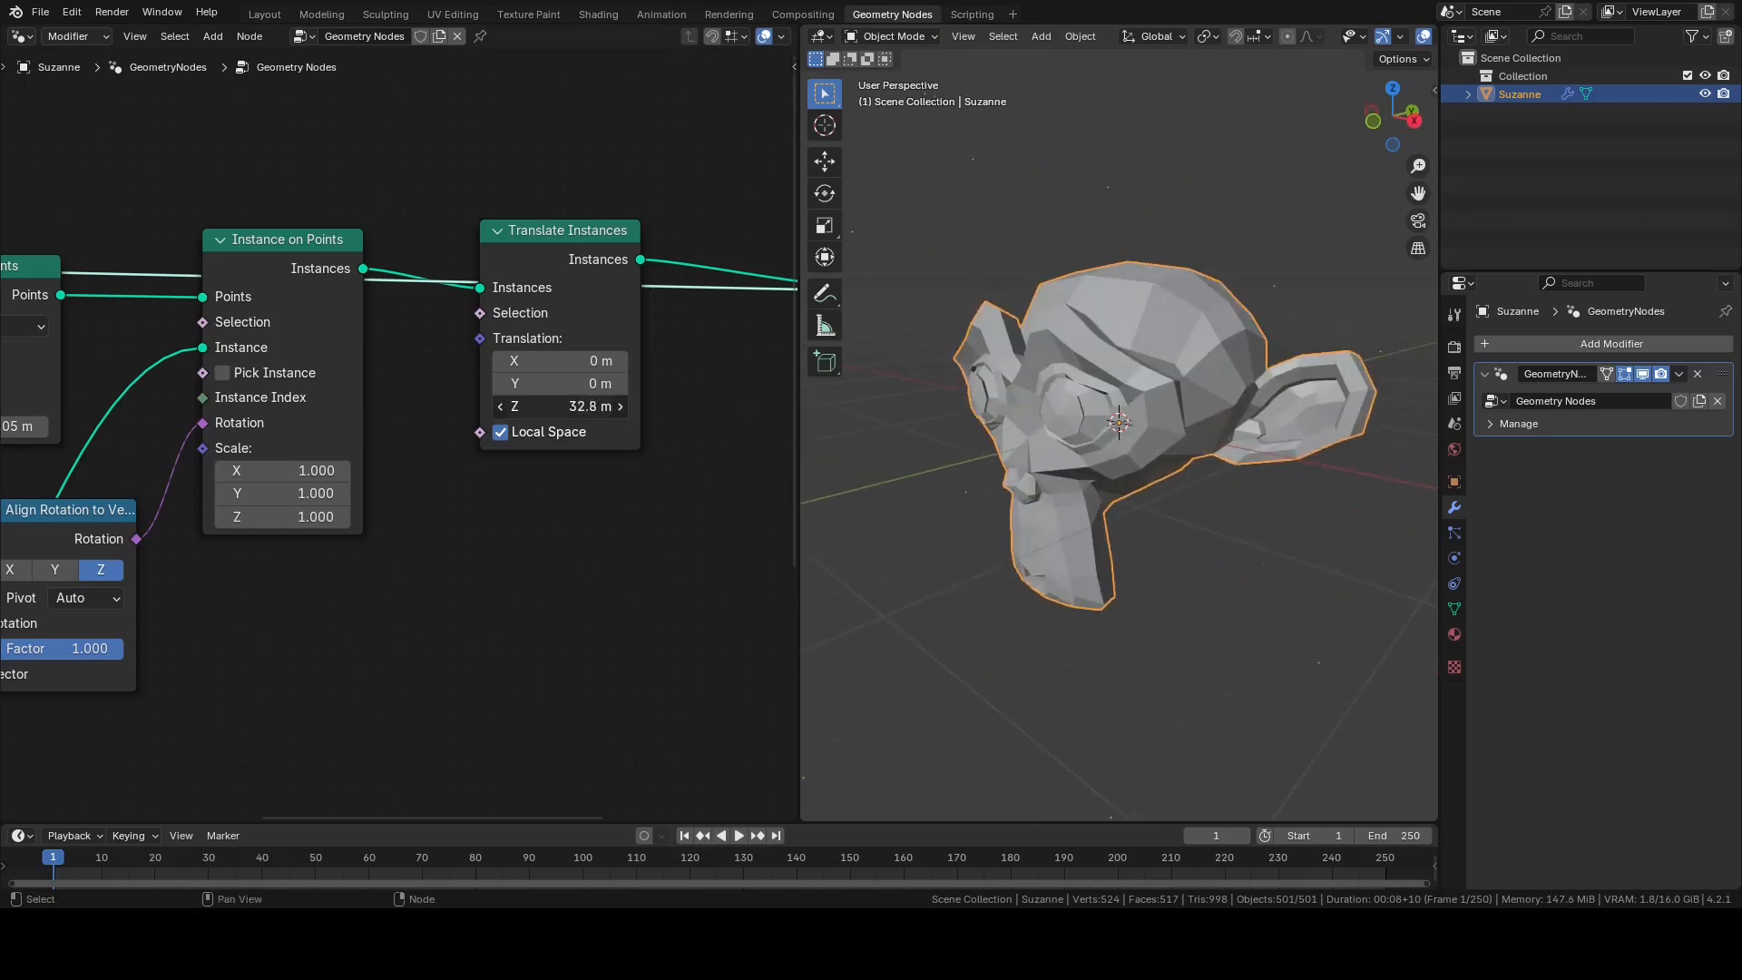
drag(581, 405, 662, 406)
mouse_move(581, 406)
mouse_down()
mouse_move(534, 406)
mouse_move(588, 411)
mouse_up()
middle_drag(961, 378, 1168, 362)
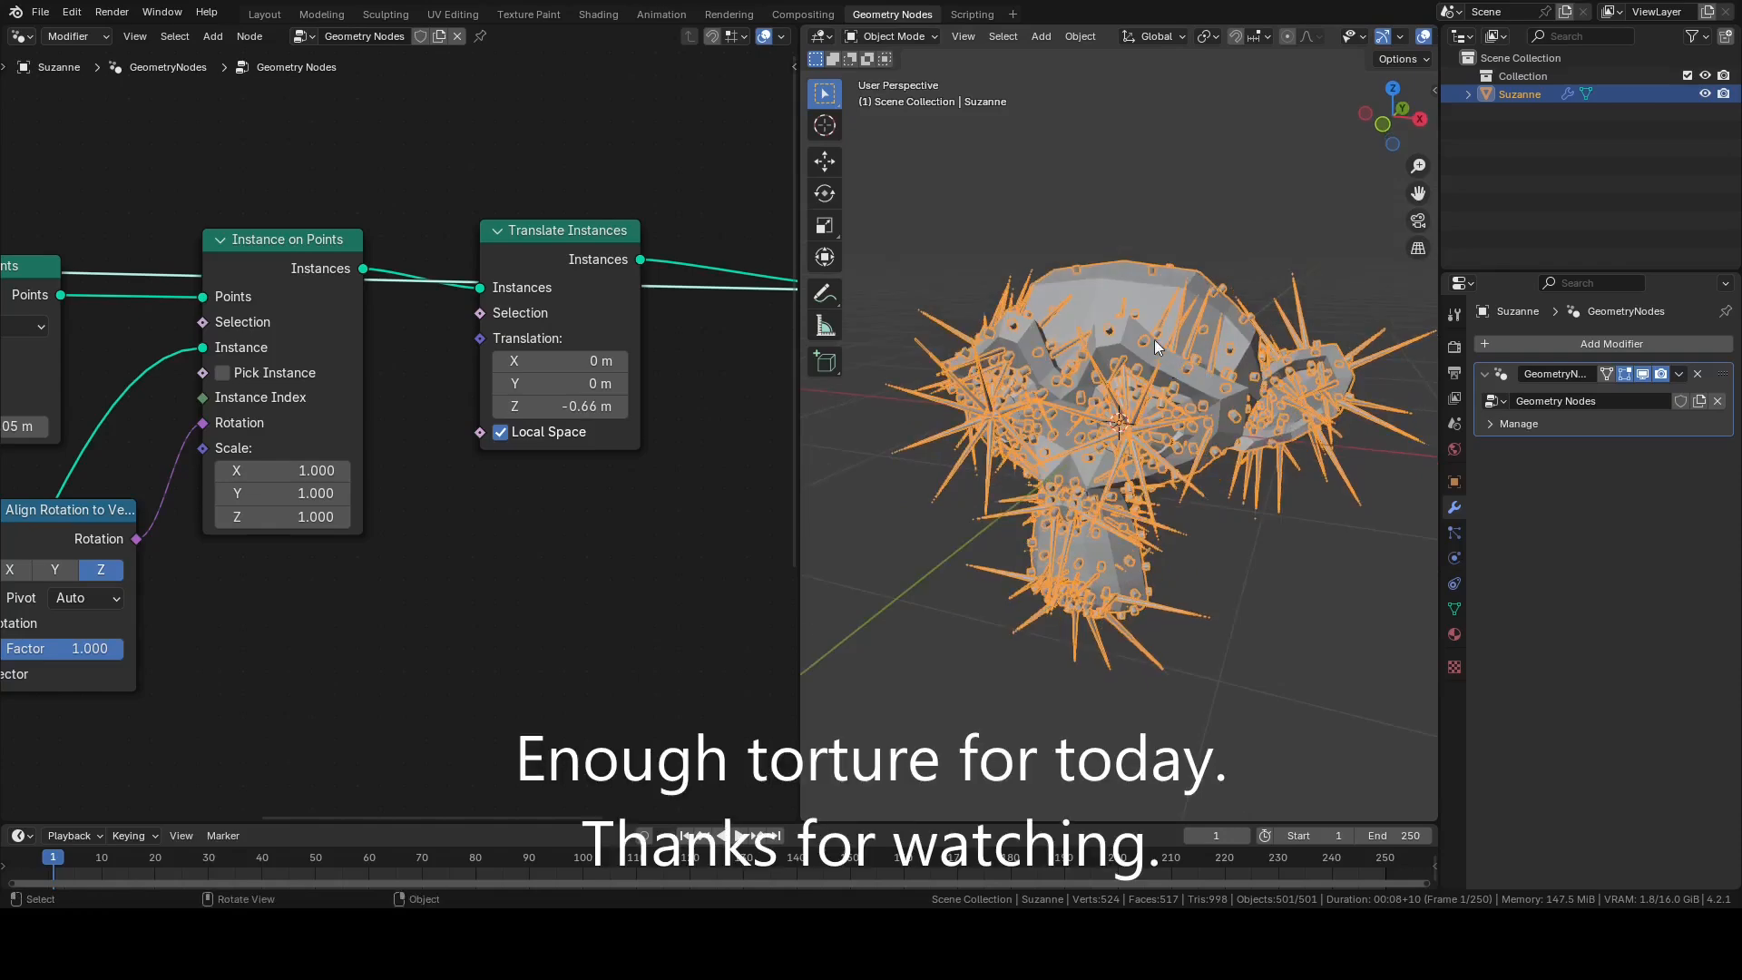